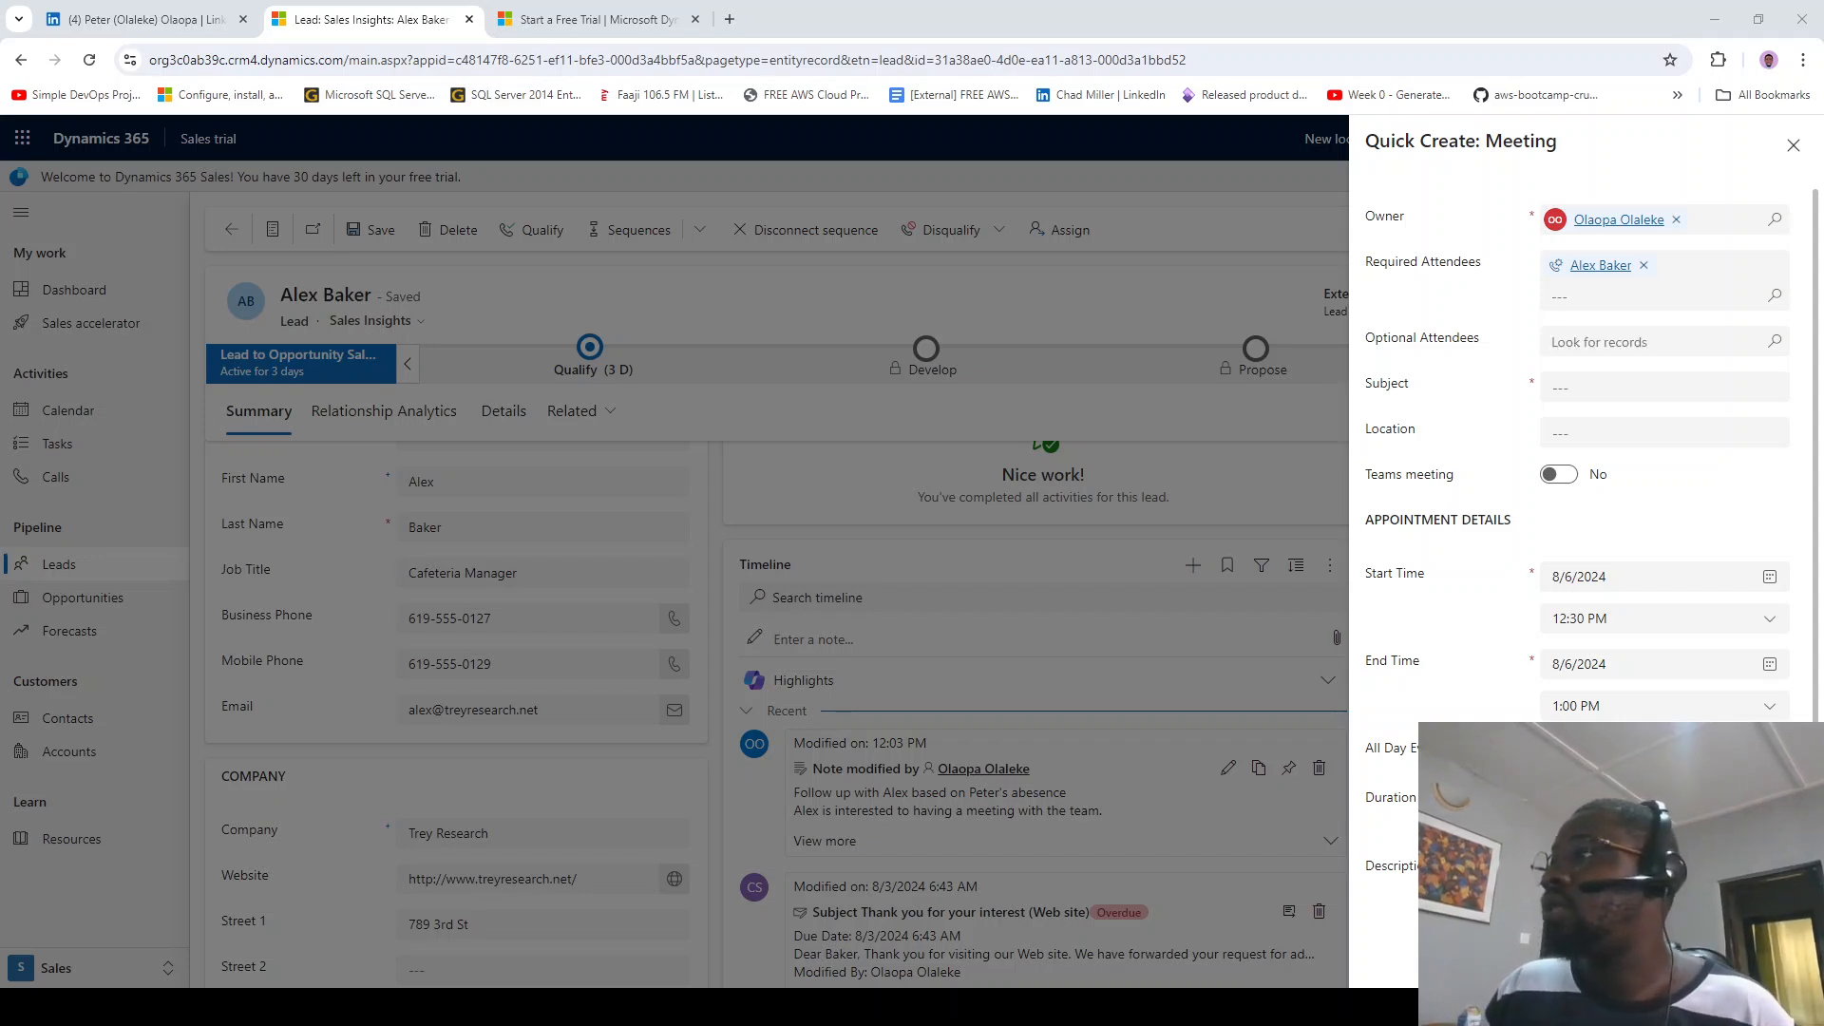
Step: Give the meeting the subject "Follow up meeting based on interest" and make it a Teams meeting
click(1558, 388)
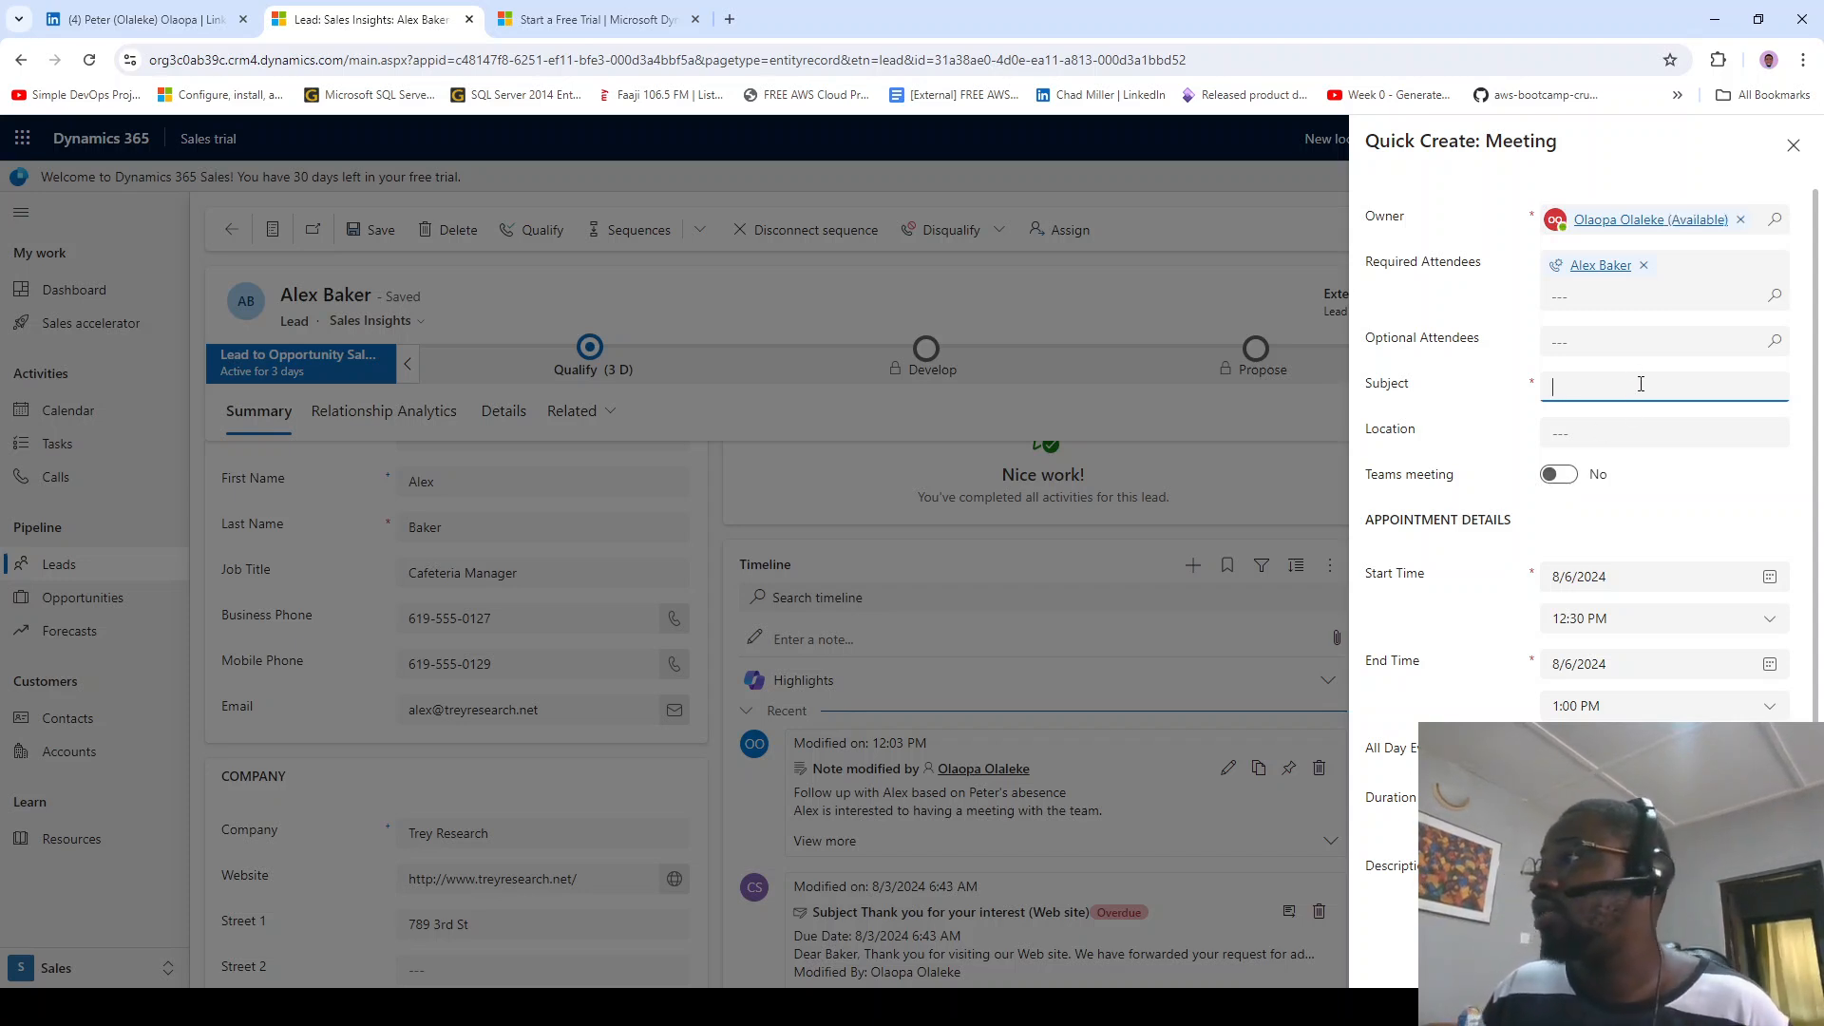
text(Foll)
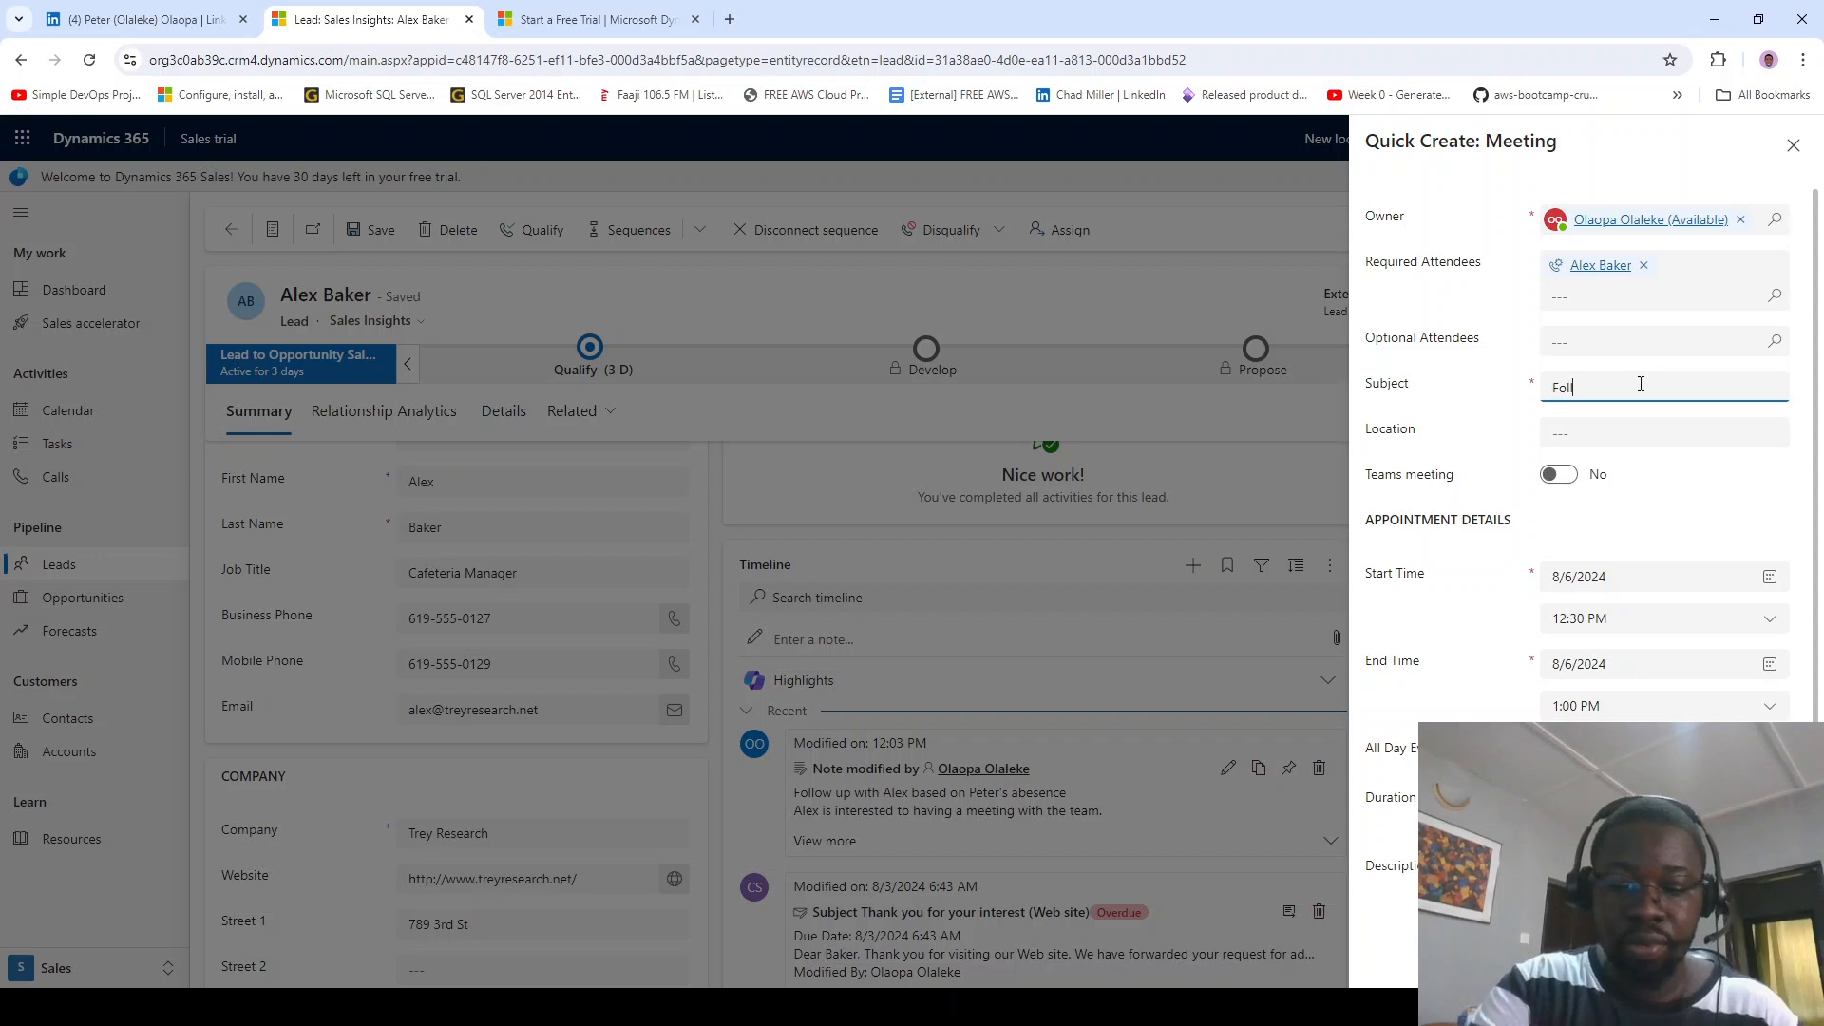
text(ow up ca)
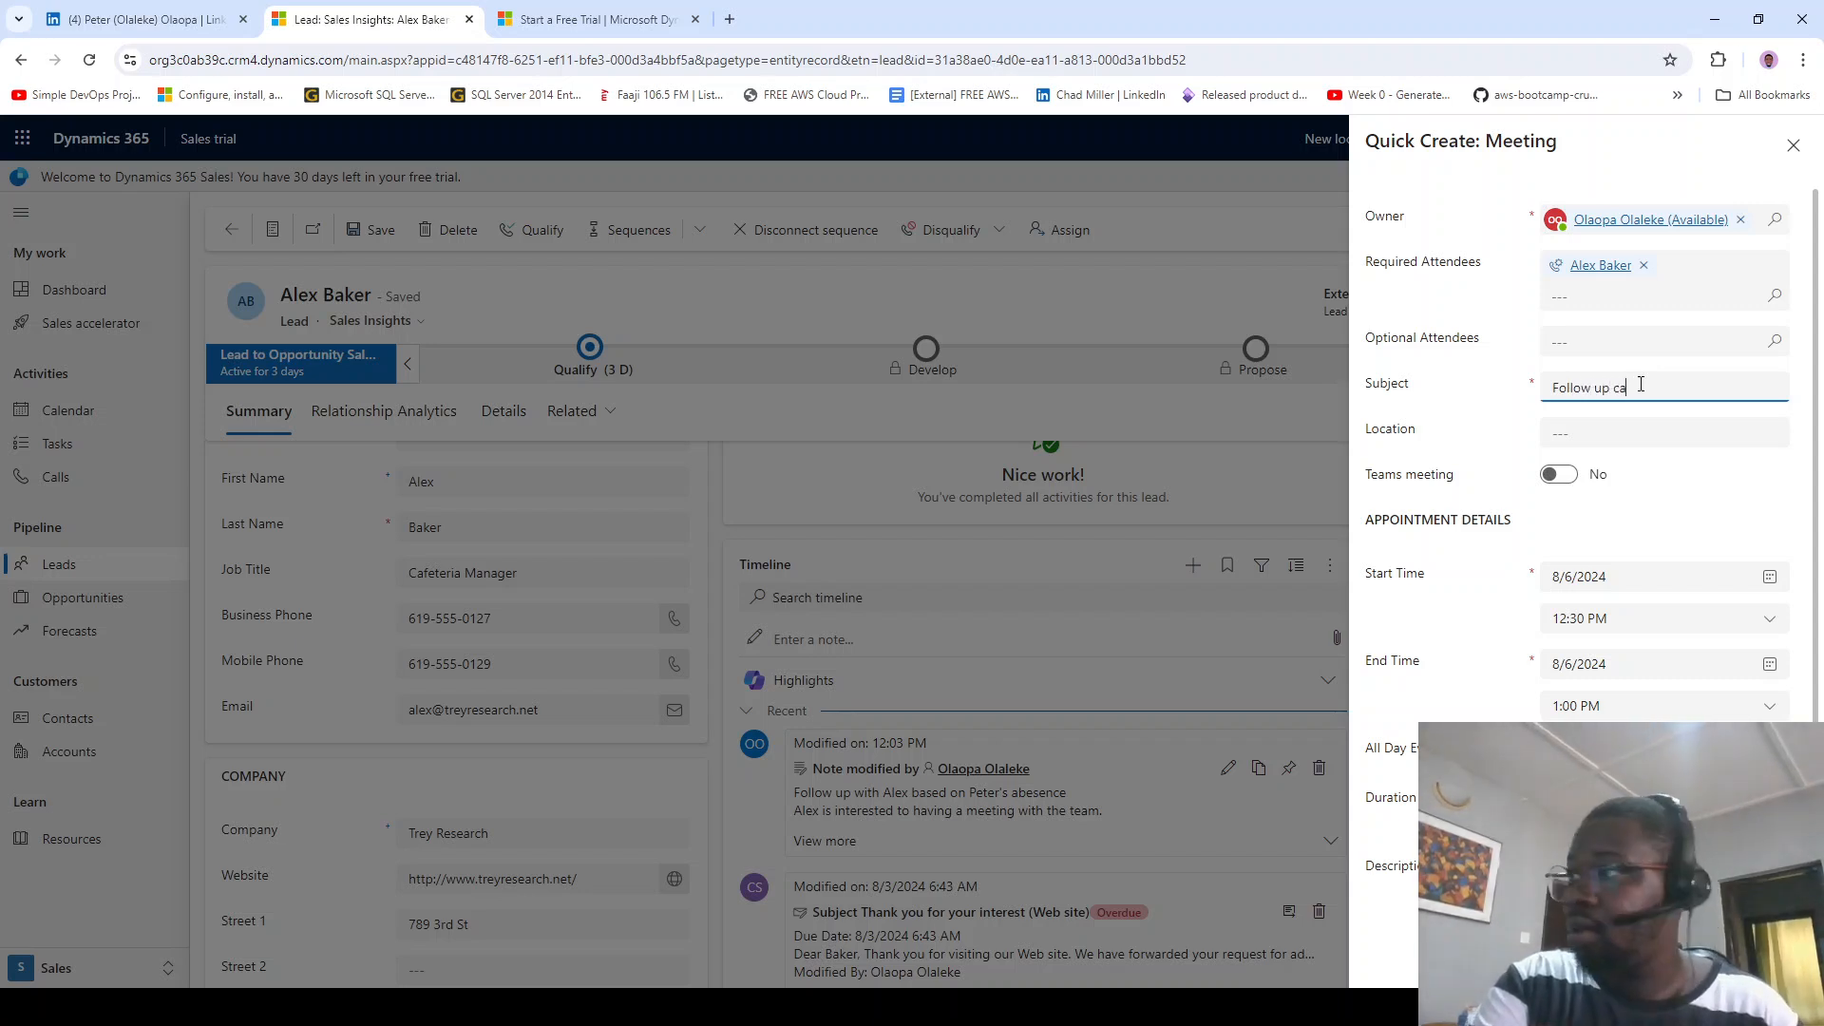
key(BackSpace)
key(BackSpace)
text(meet)
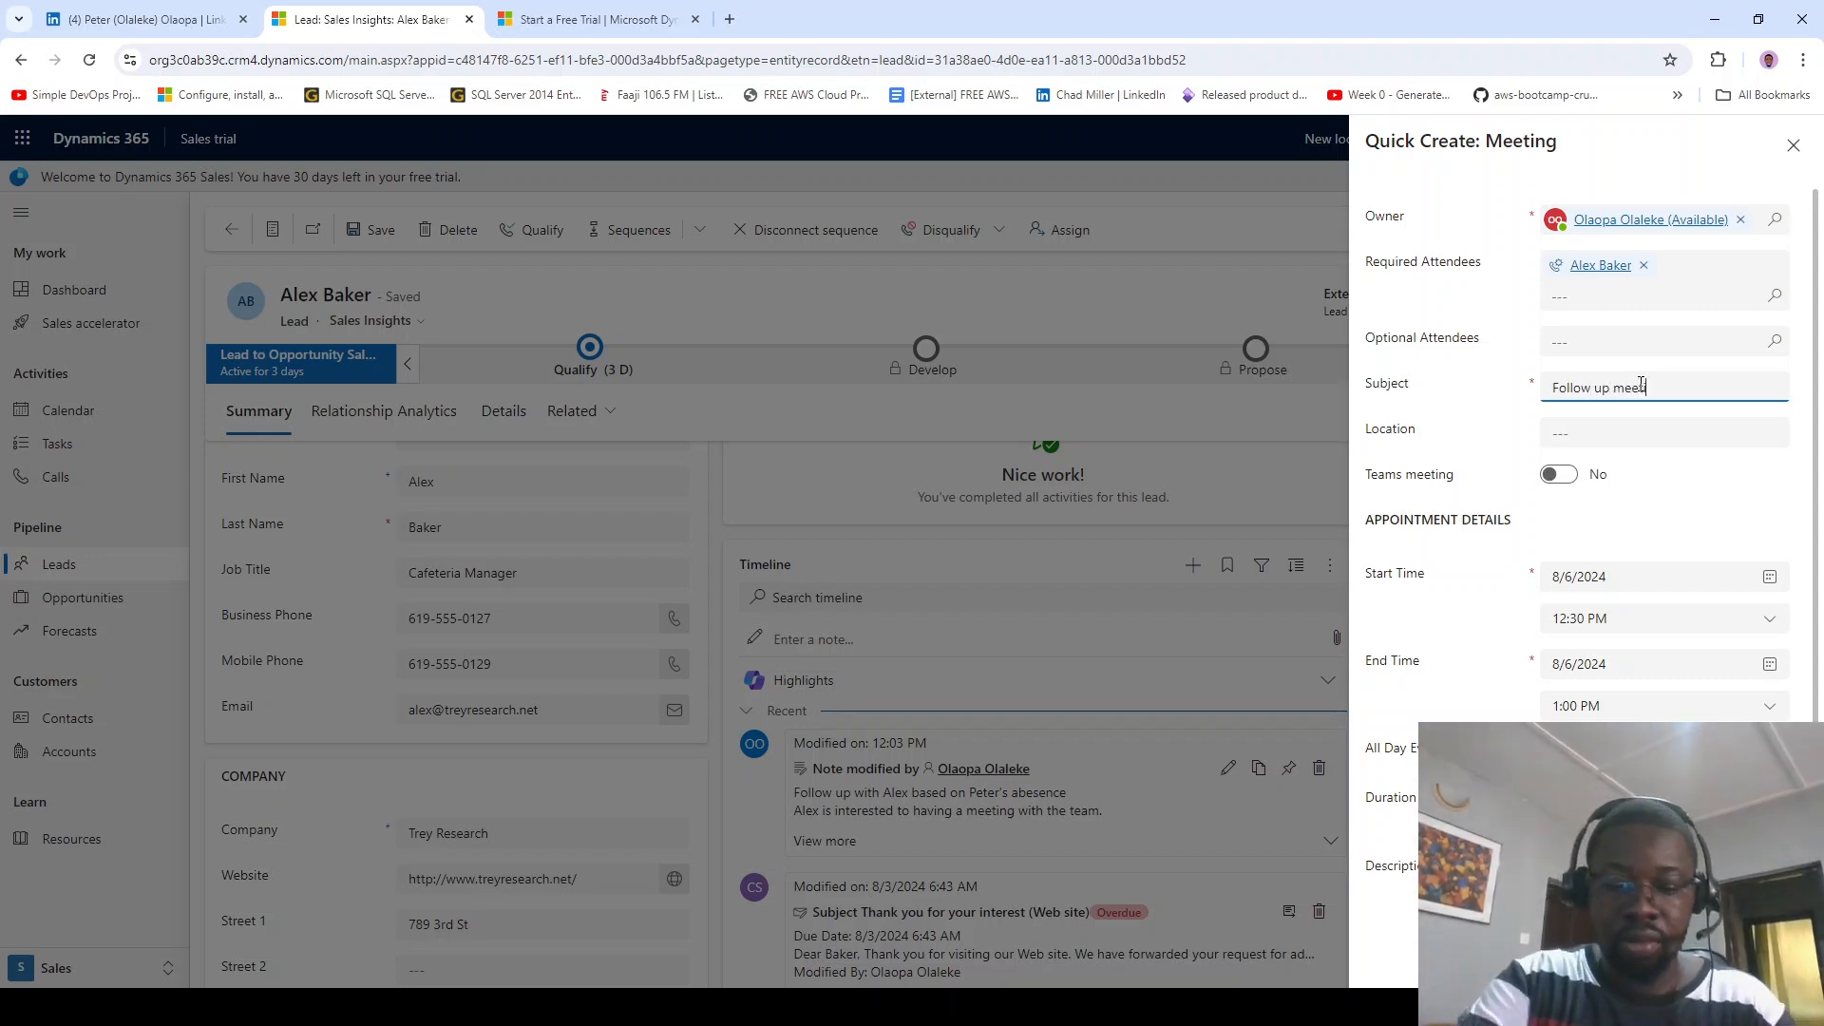
text(ign based on )
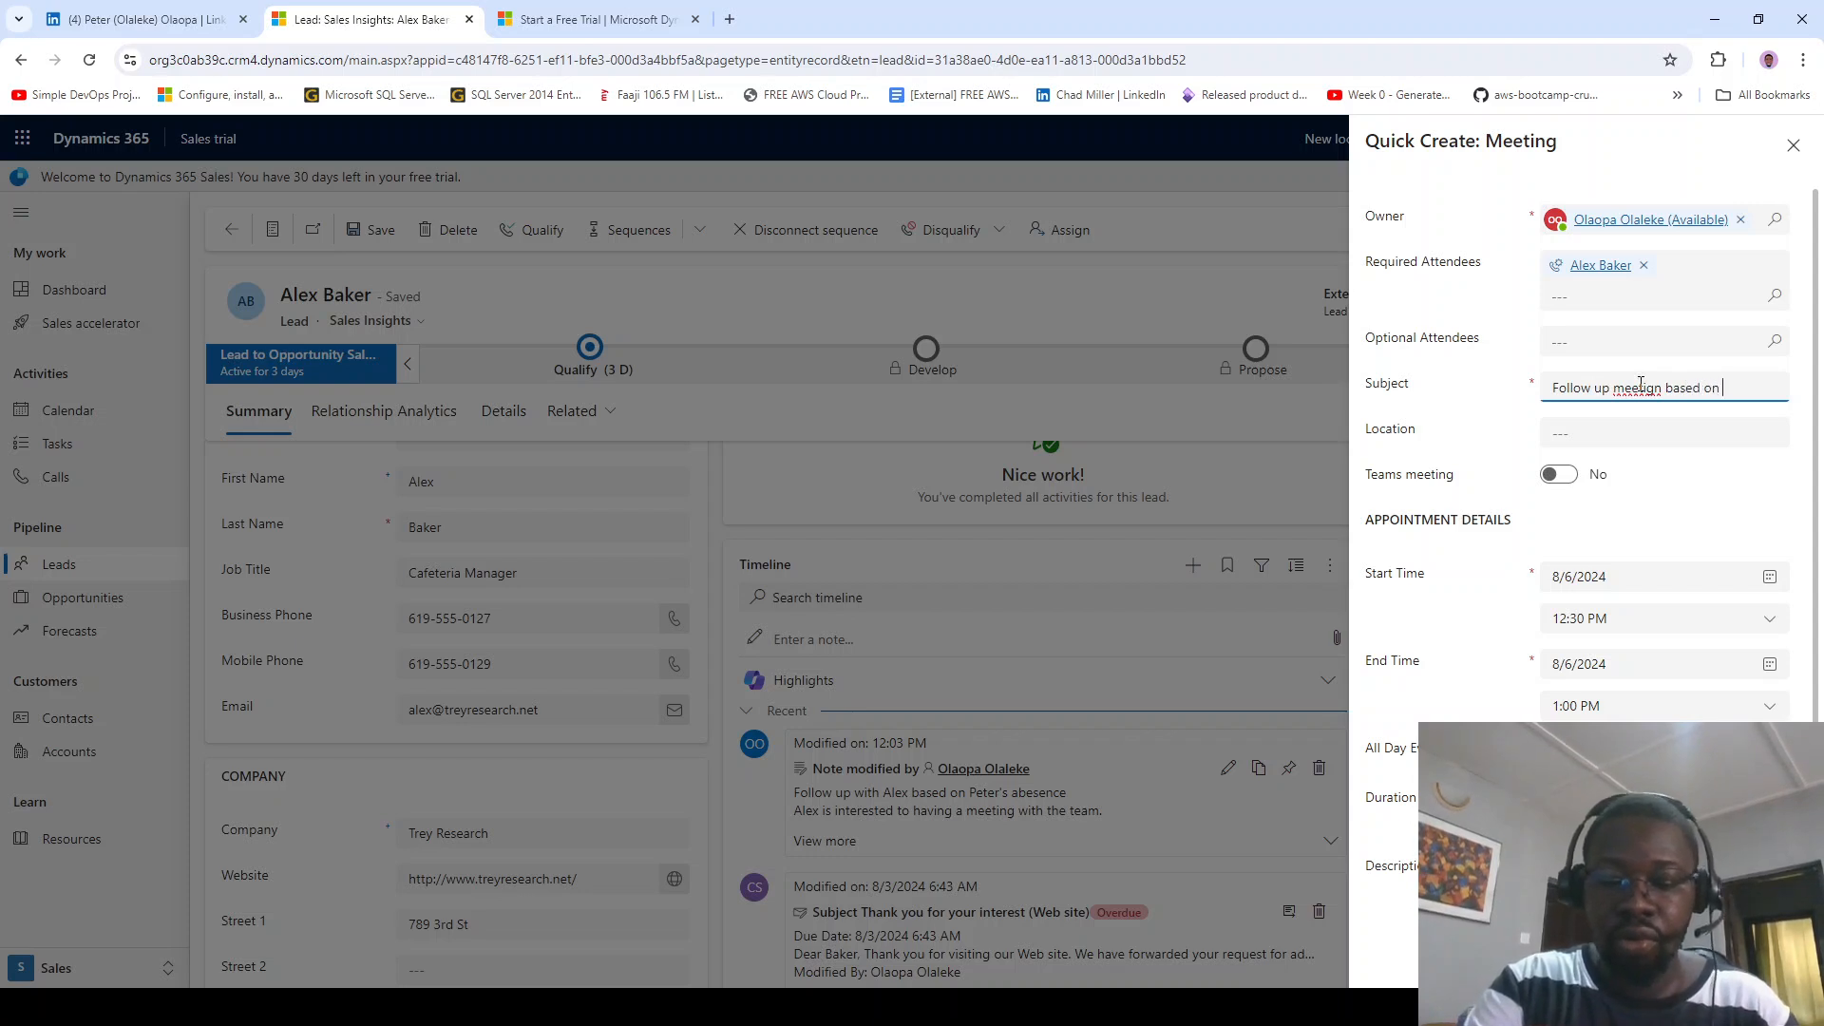
text(interest)
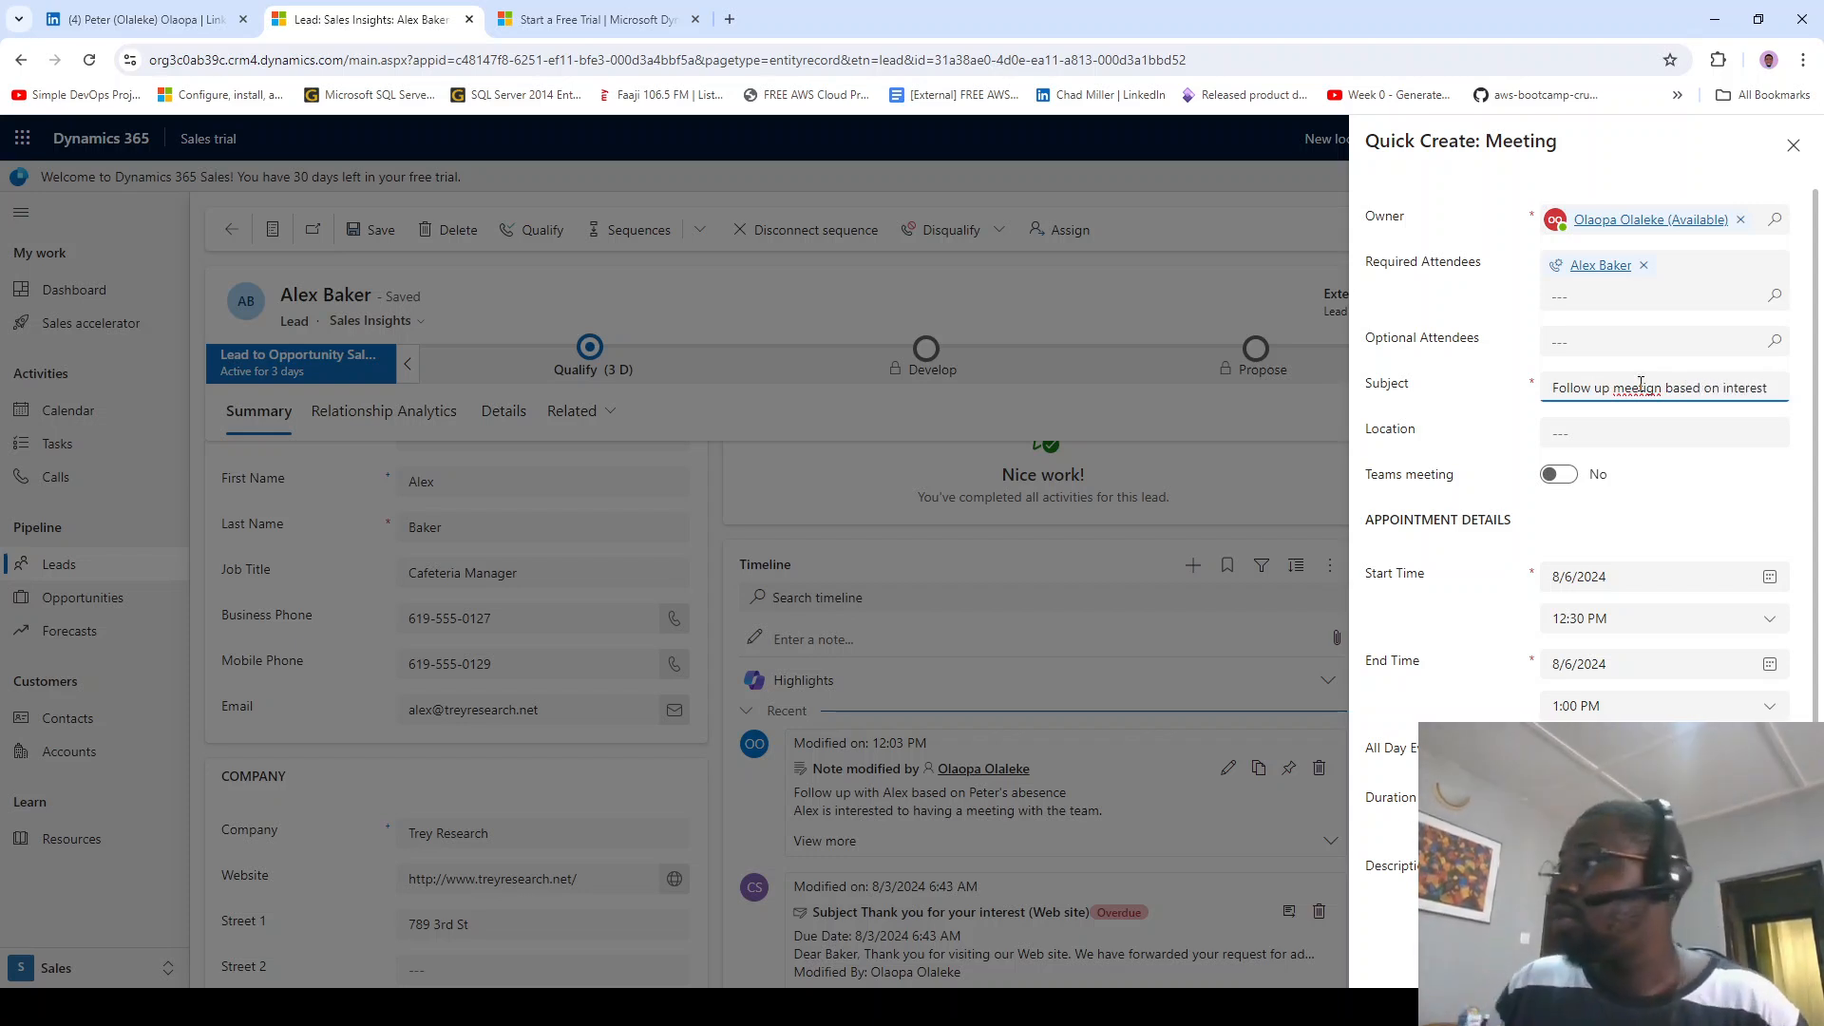
double_click(1639, 387)
text(meeting)
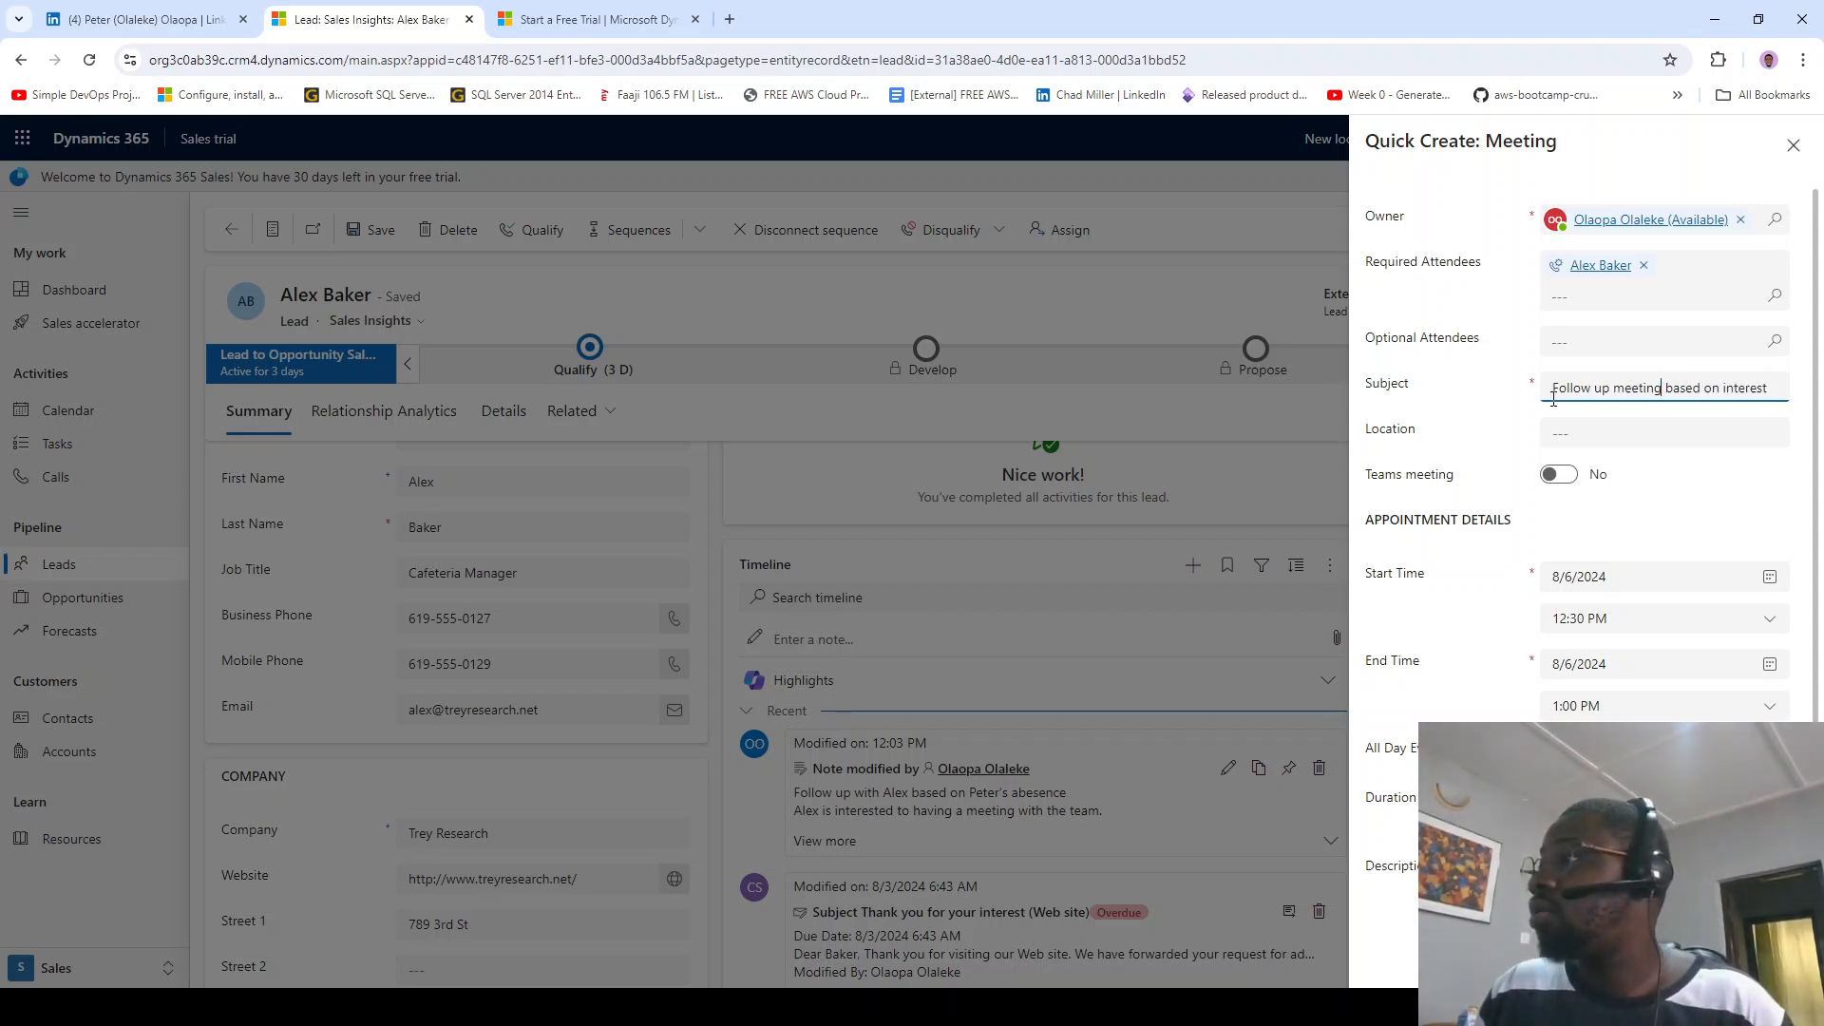
click(1564, 475)
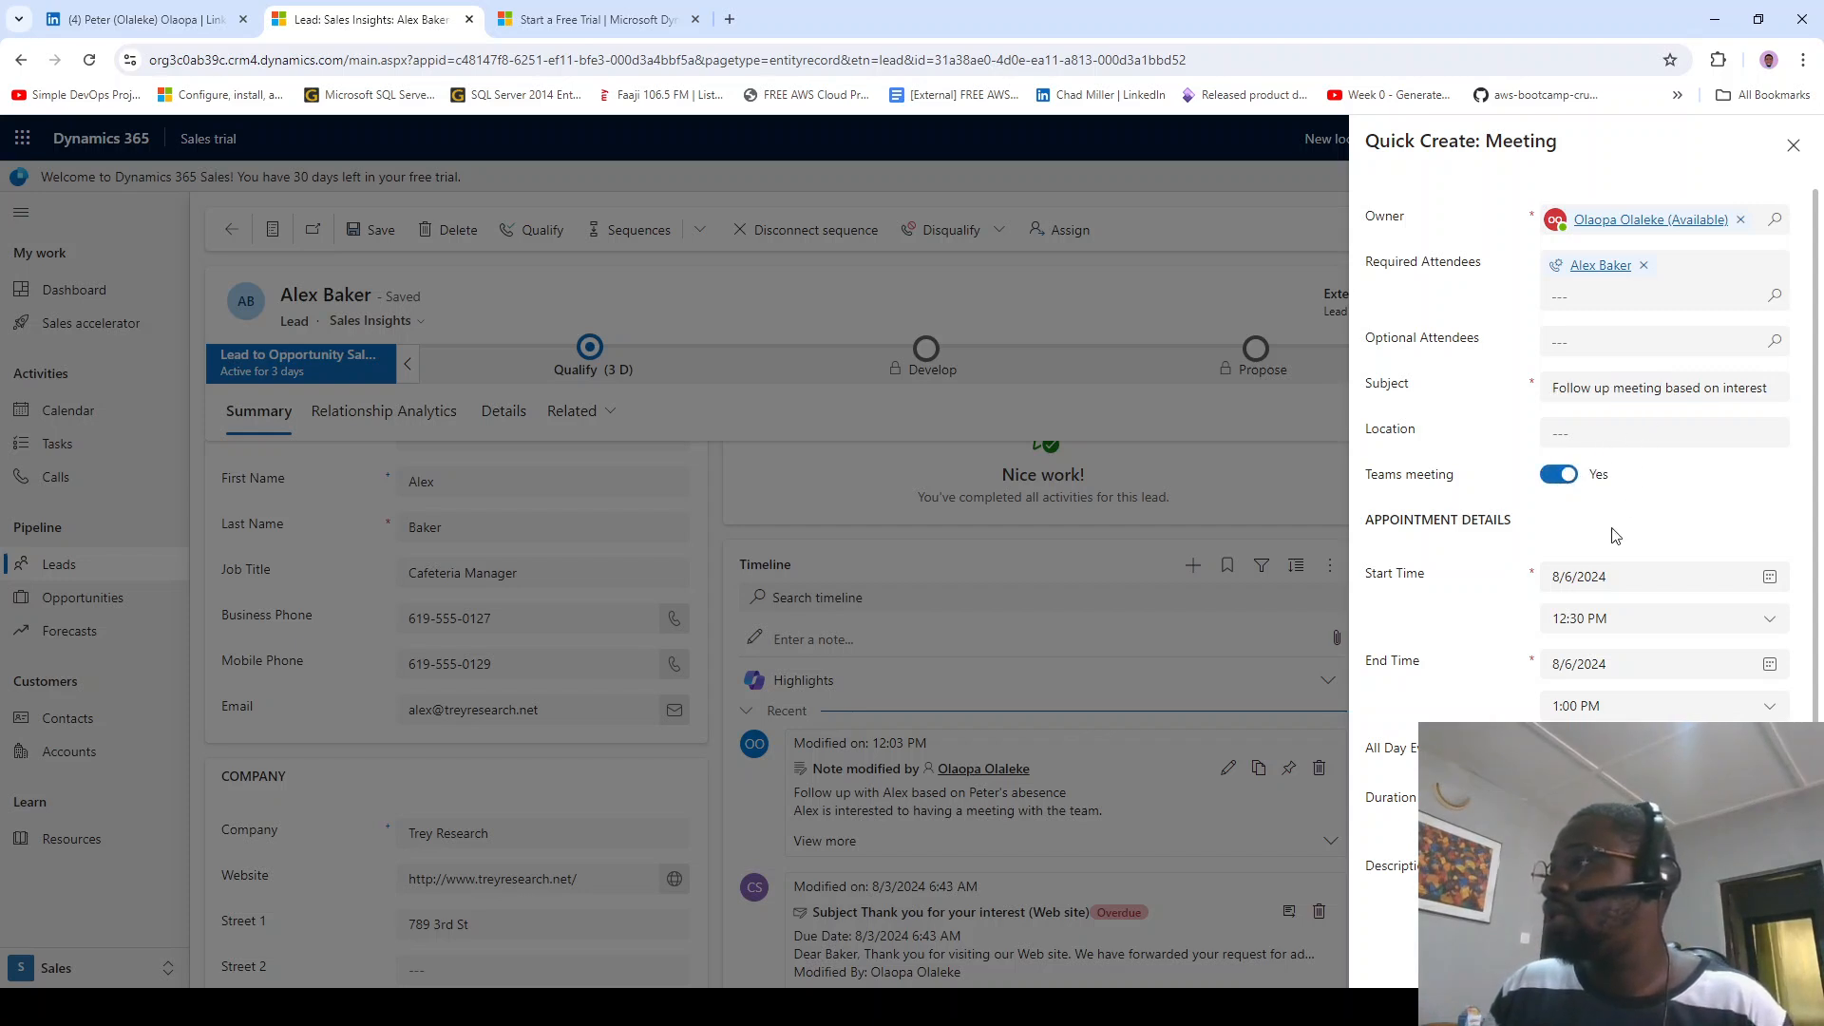
Step: Set the meeting's start time to 2:00 PM, keep the 30-minute duration, and save the meeting
scroll(1592, 589, down, 2)
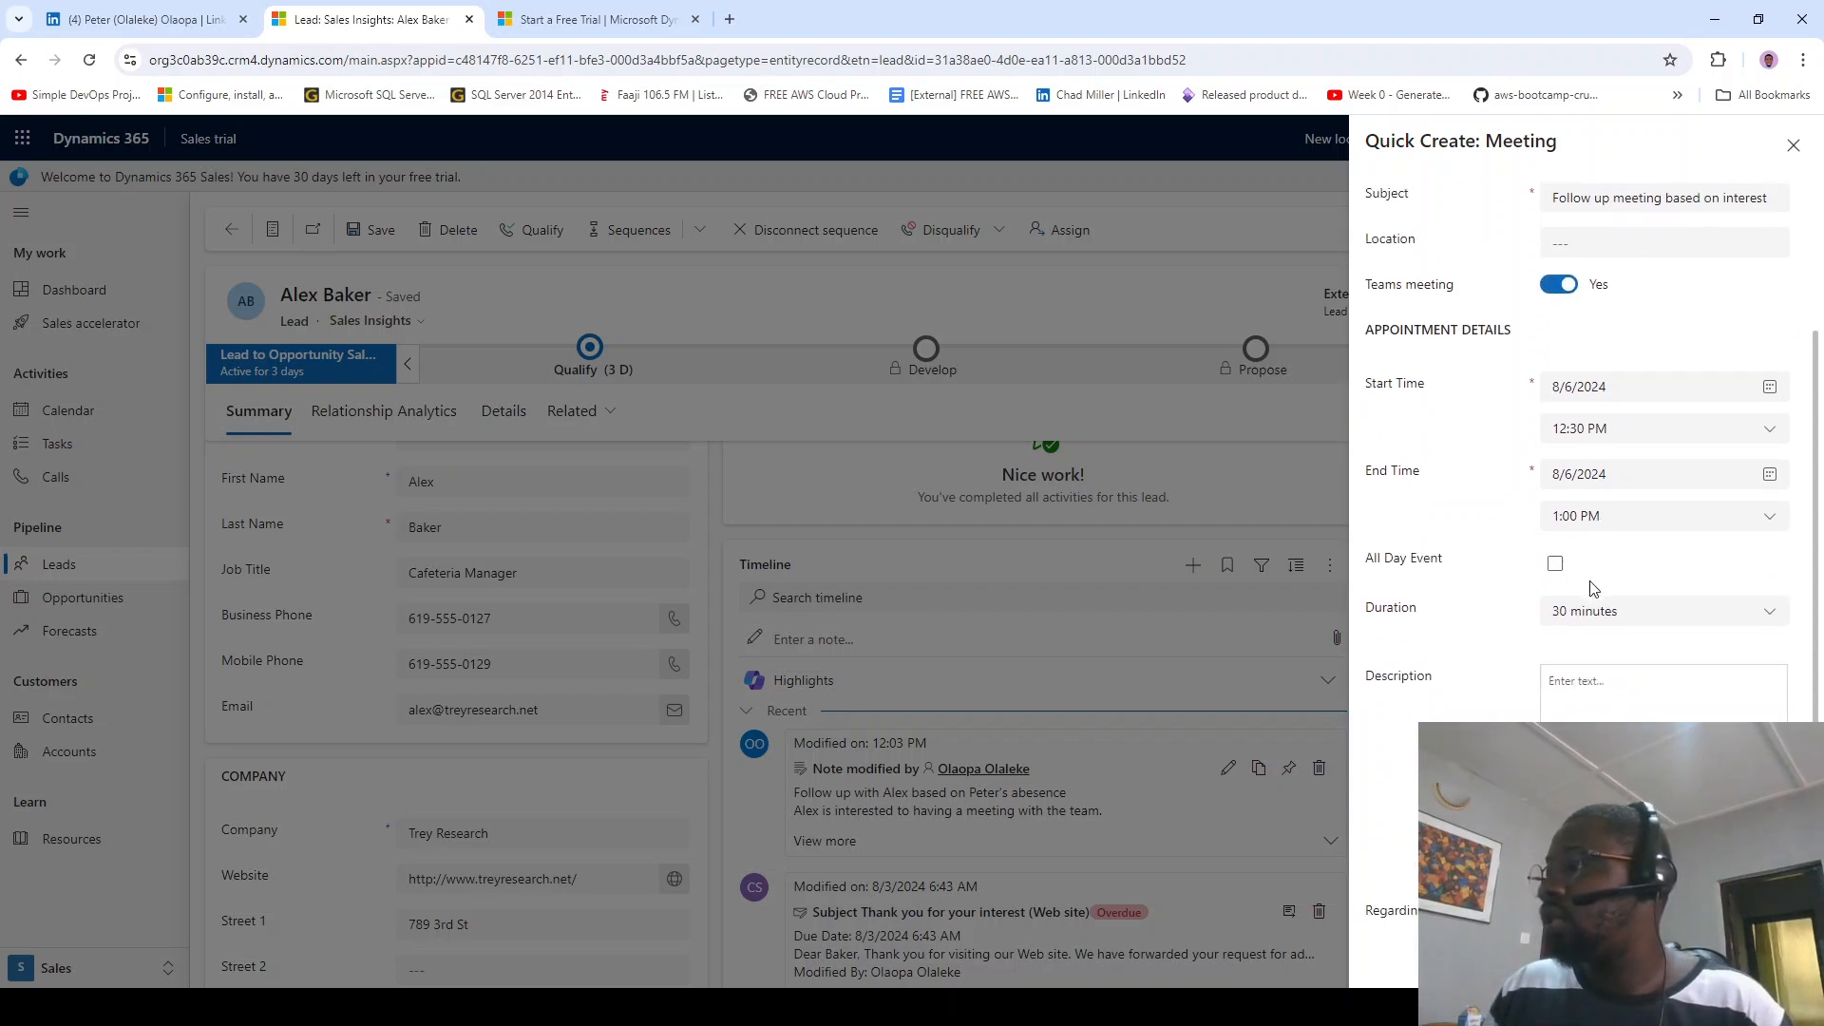
scroll(1594, 588, up, 1)
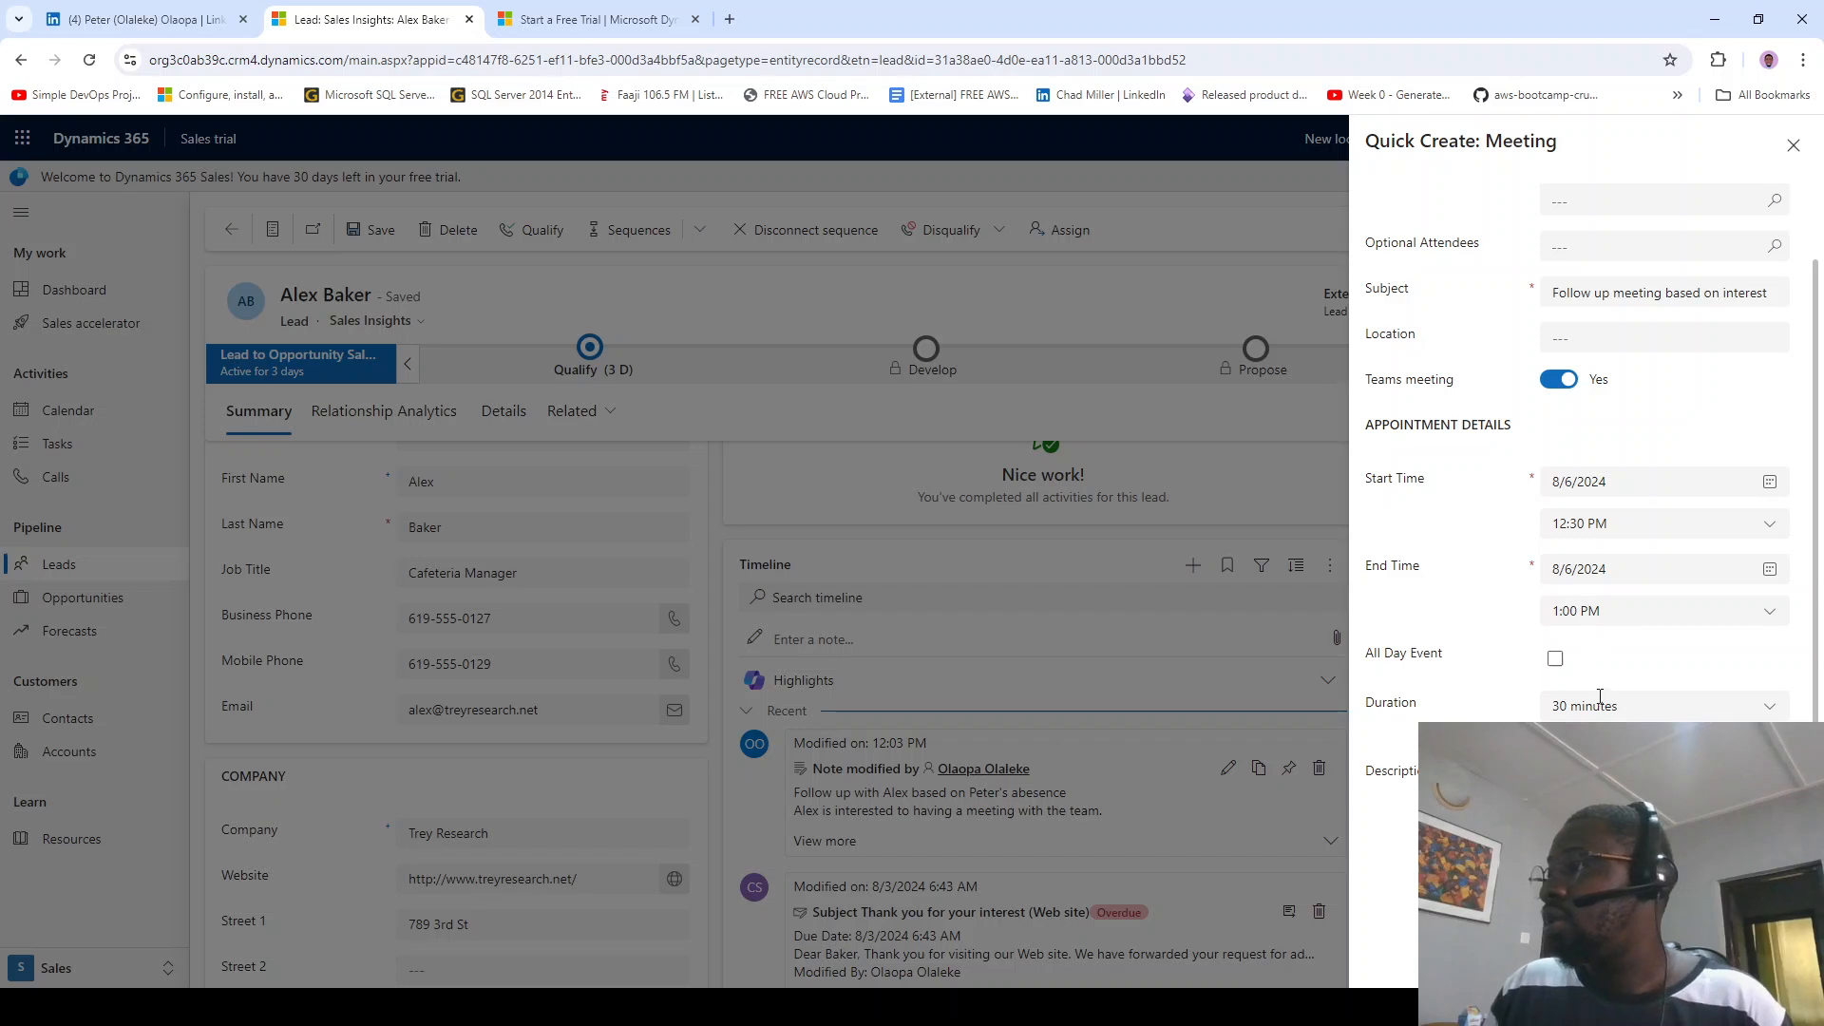
click(1764, 527)
scroll(1652, 686, down, 1)
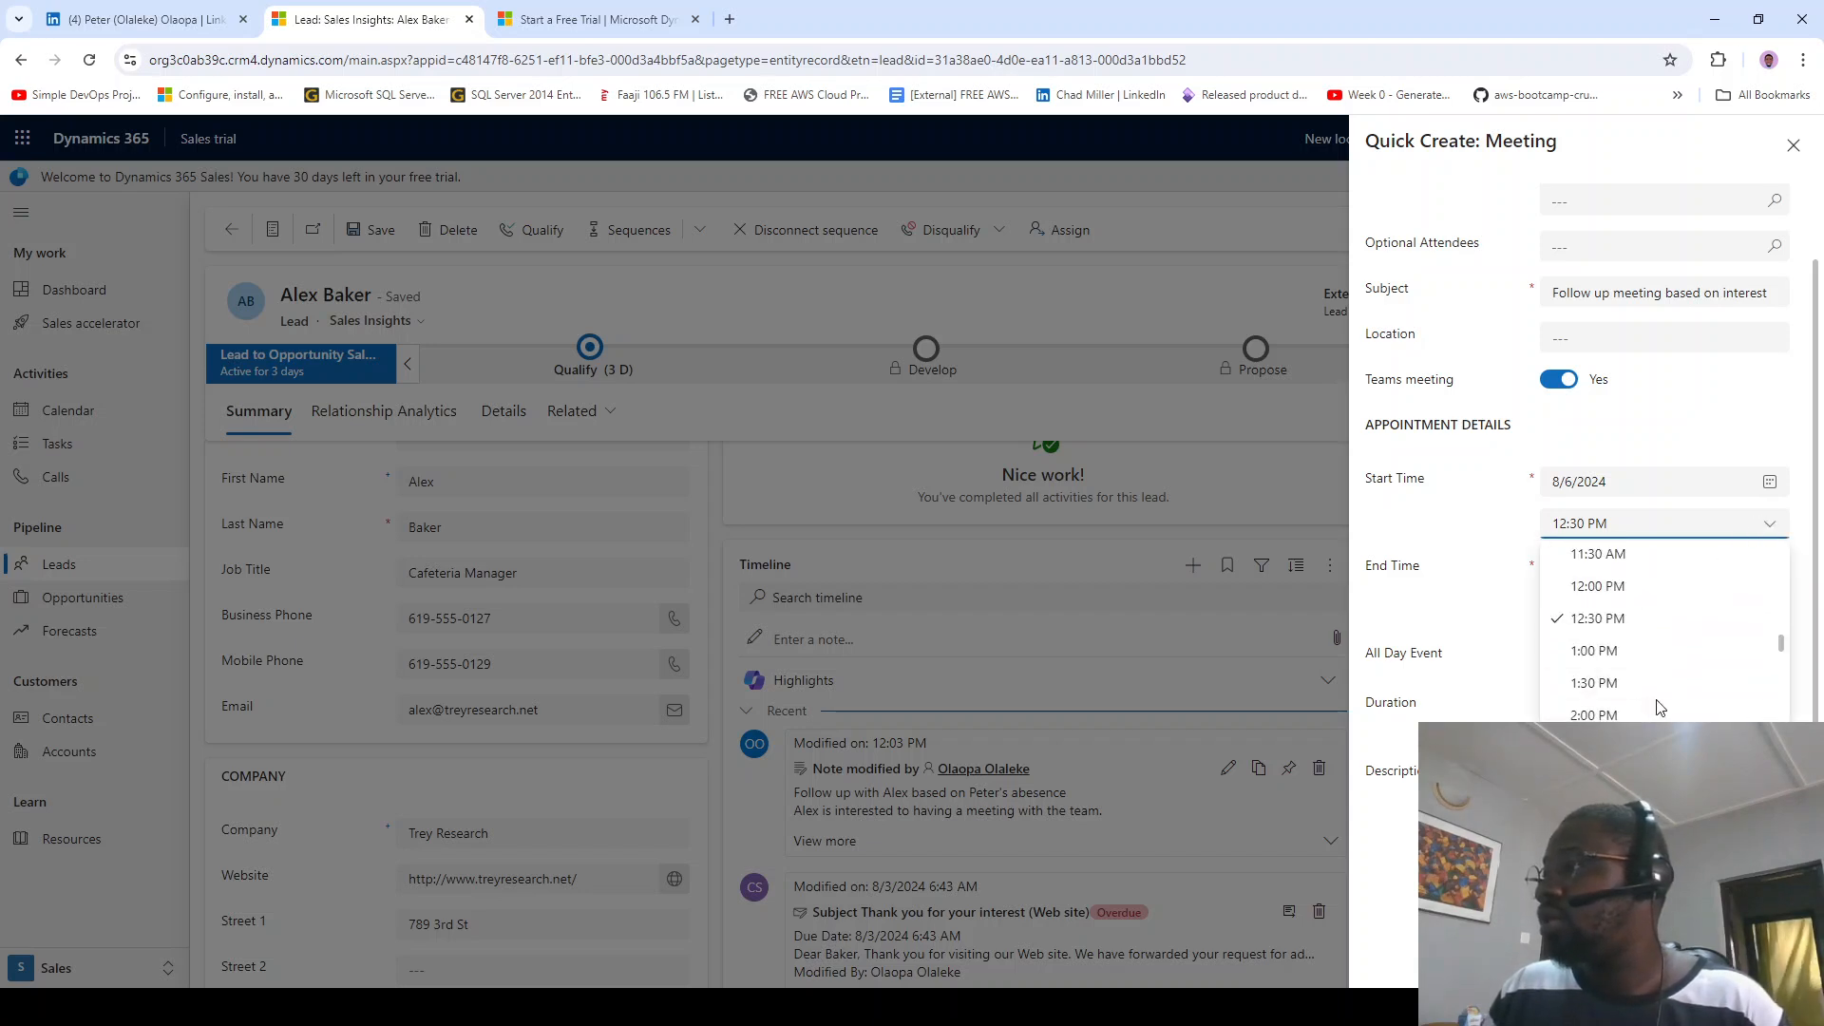
click(1658, 714)
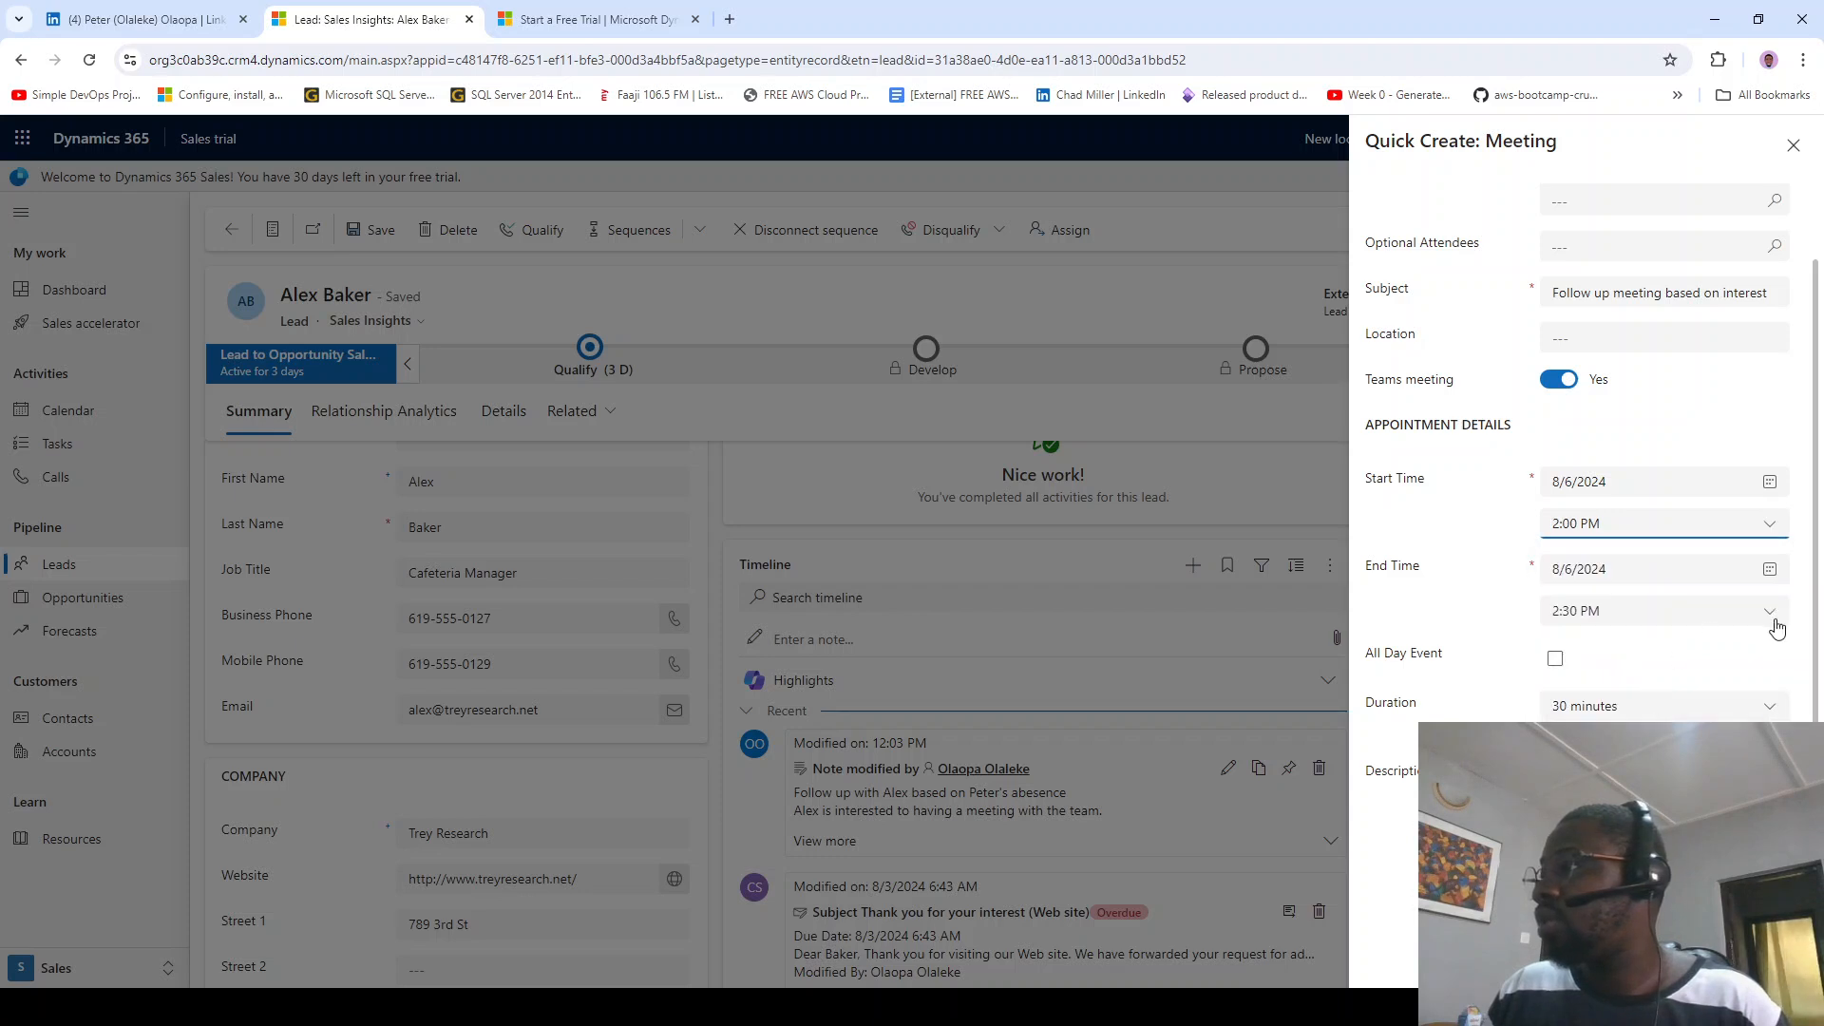
scroll(1577, 570, down, 2)
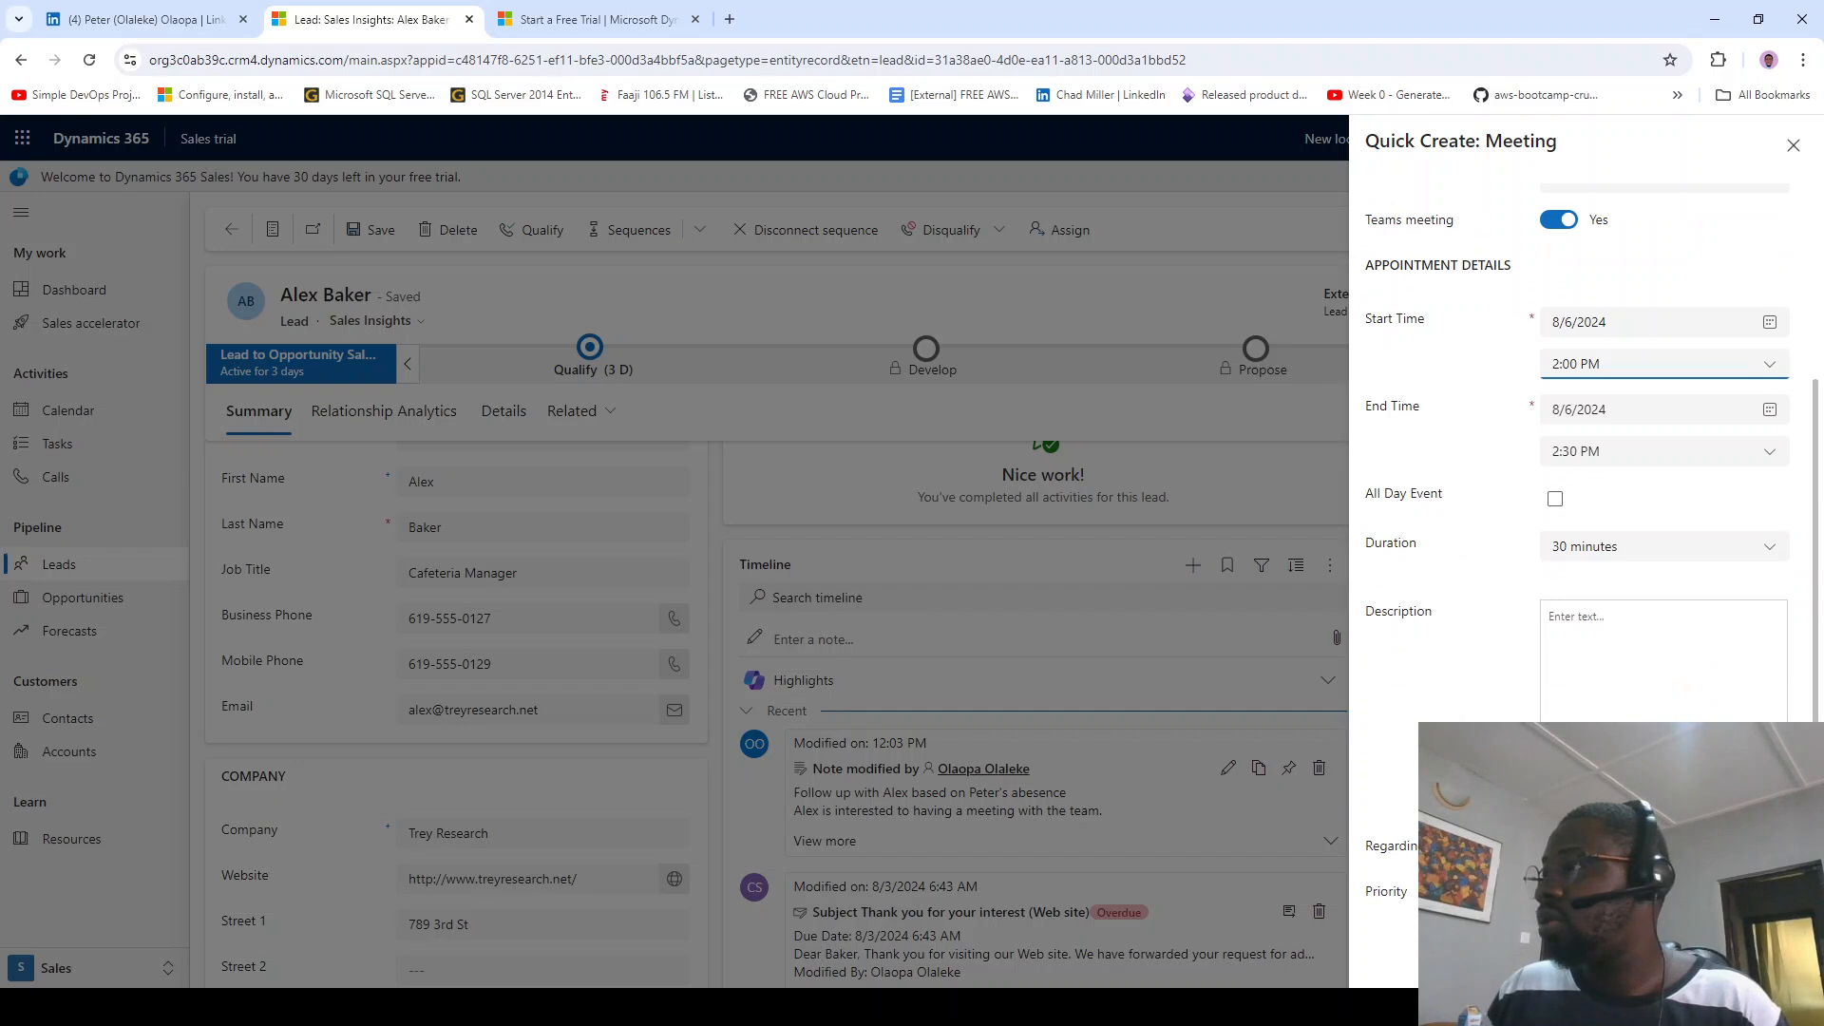
click(1626, 960)
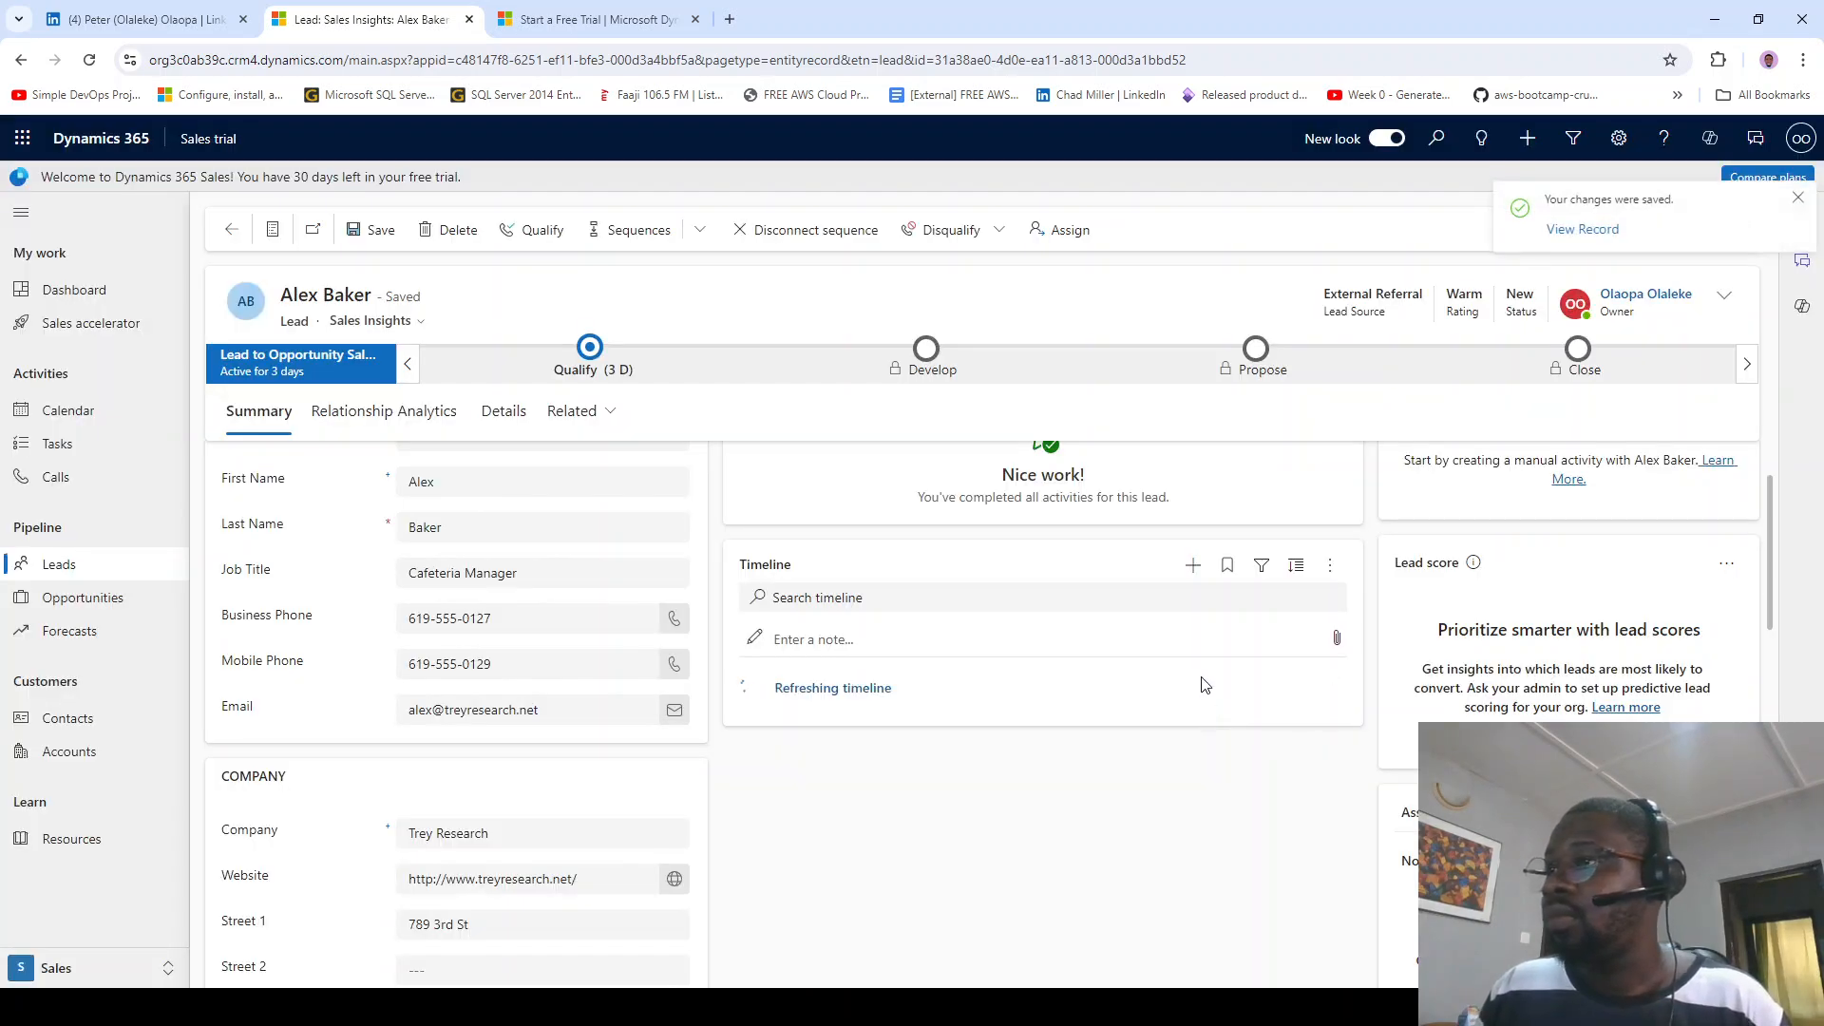
Step: Expand the new meeting in the lead's timeline and examine its Teams join details and start time, along with the lead's email address
scroll(1199, 689, down, 2)
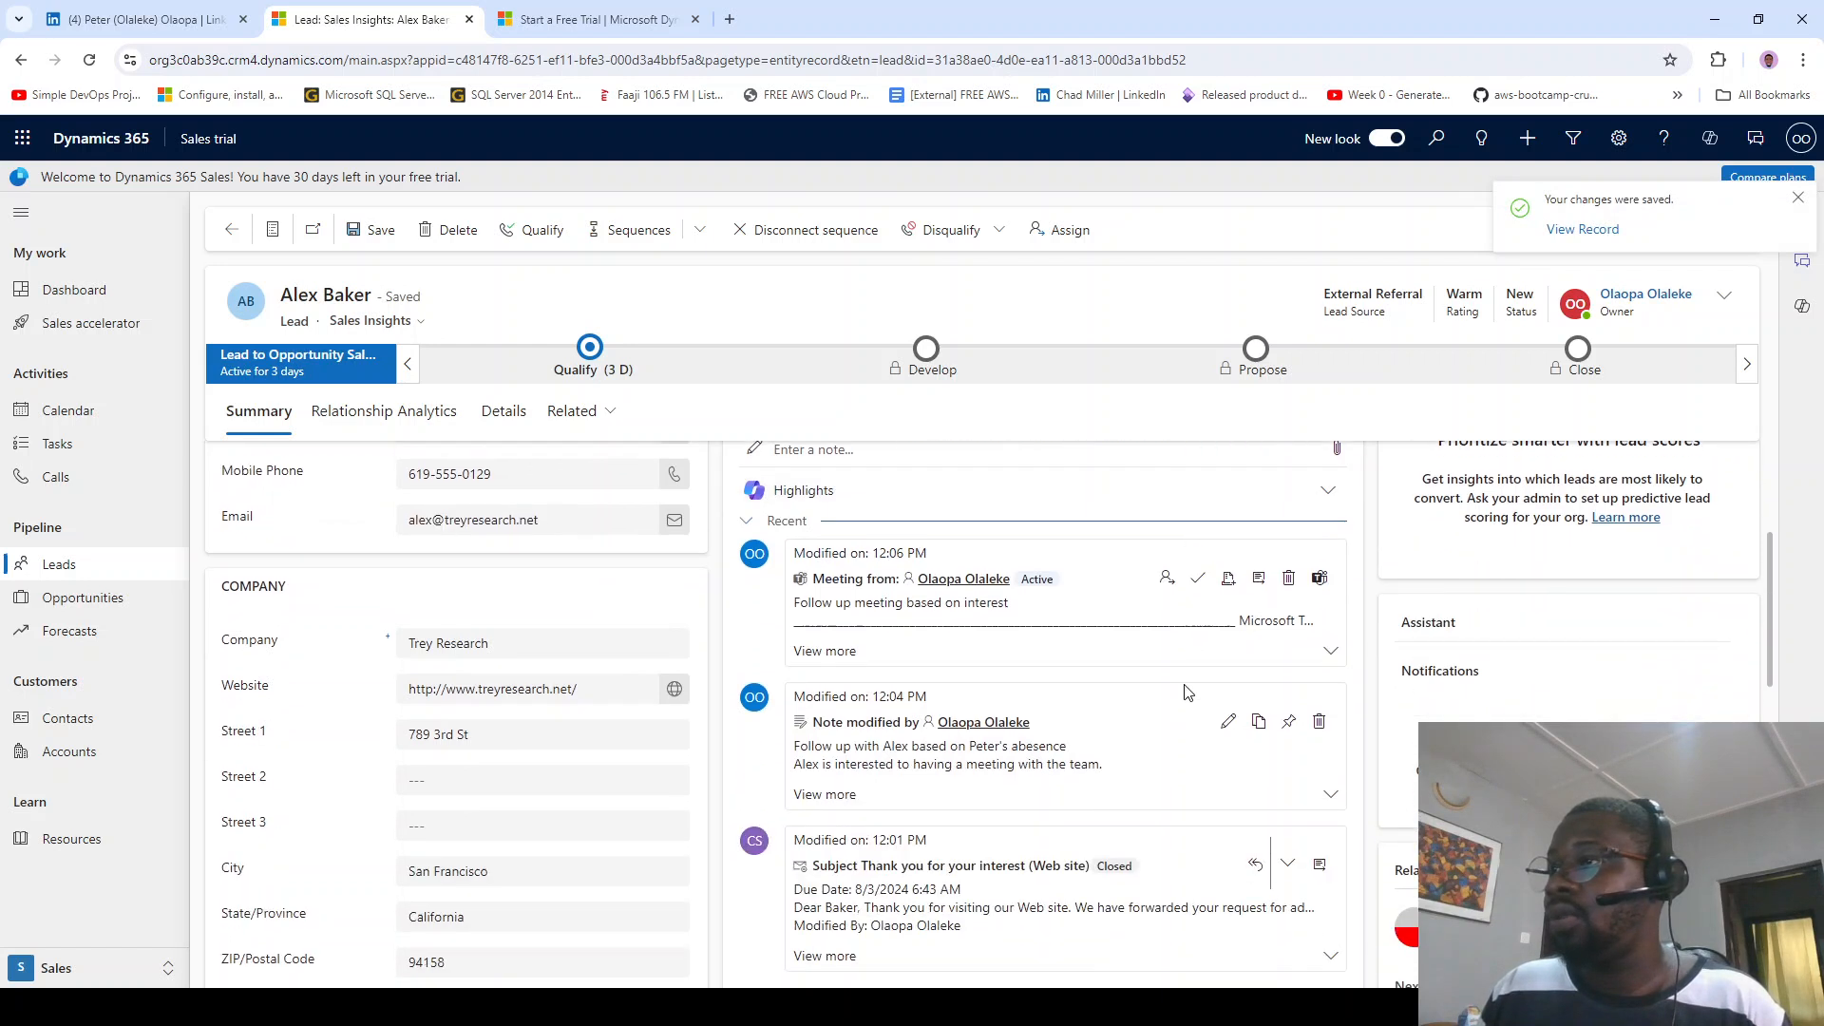
click(947, 651)
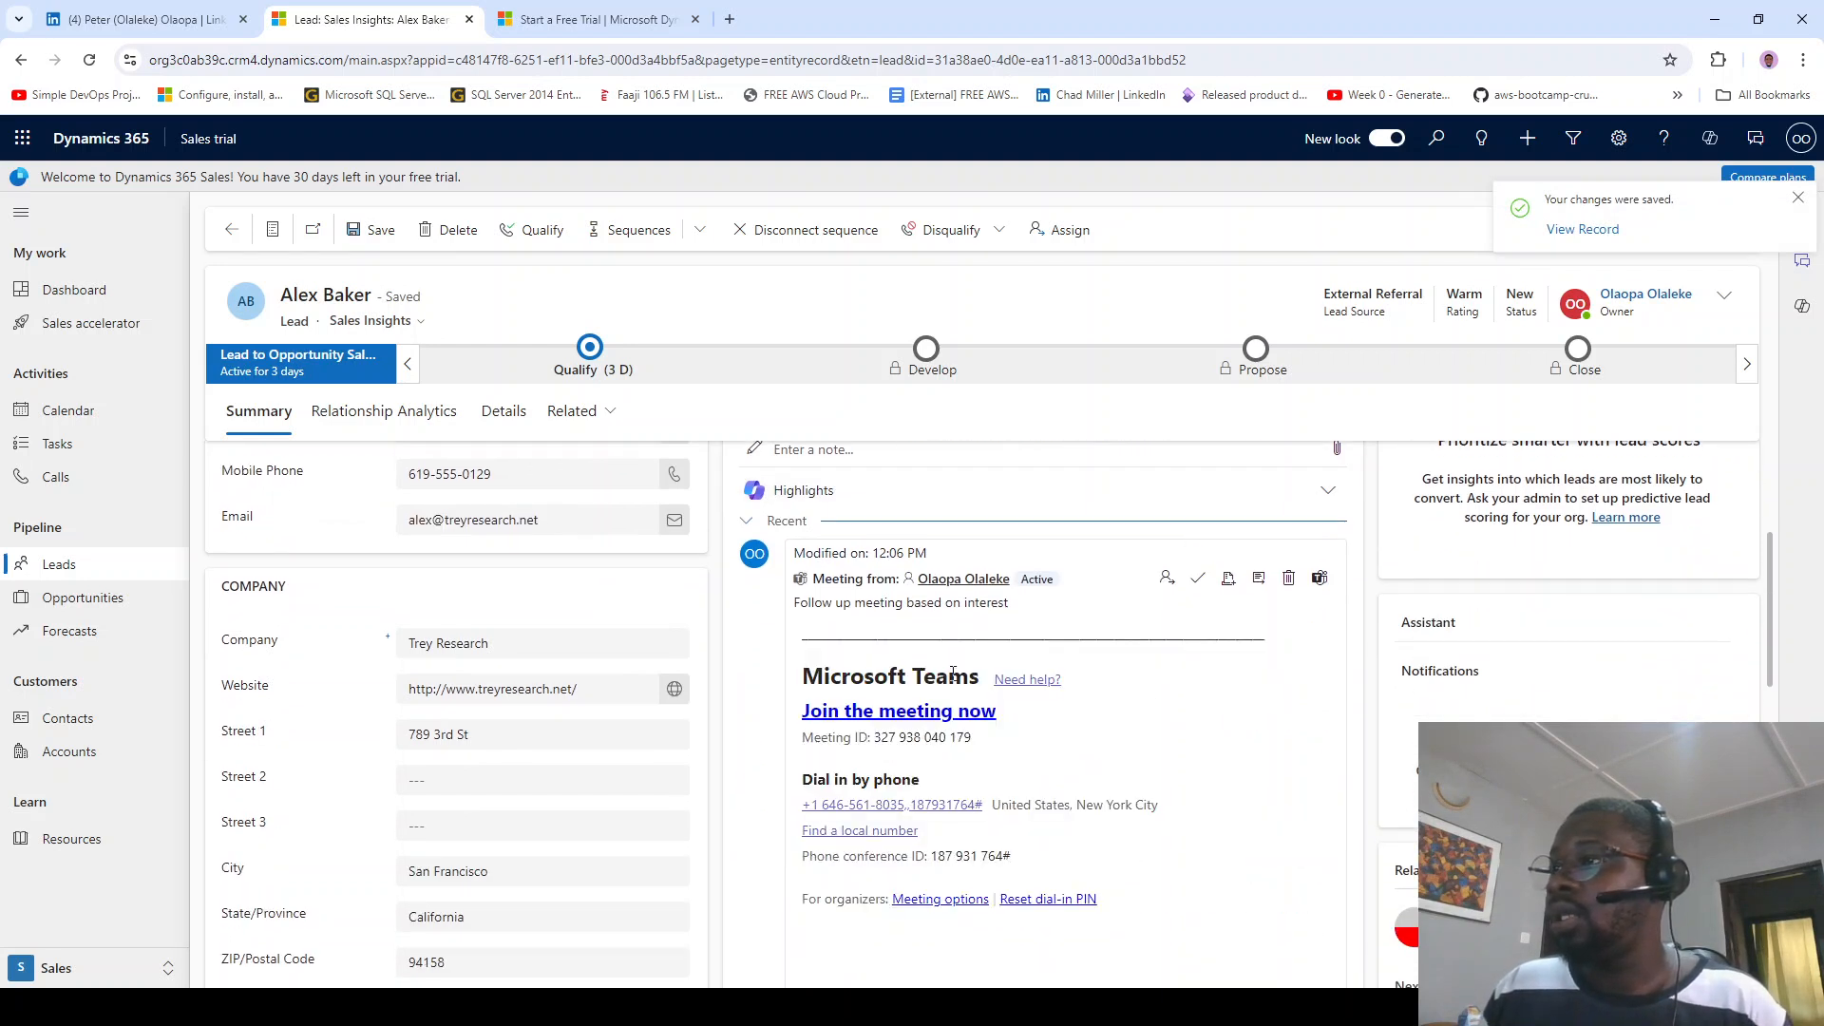
scroll(1131, 676, down, 1)
scroll(1131, 676, up, 1)
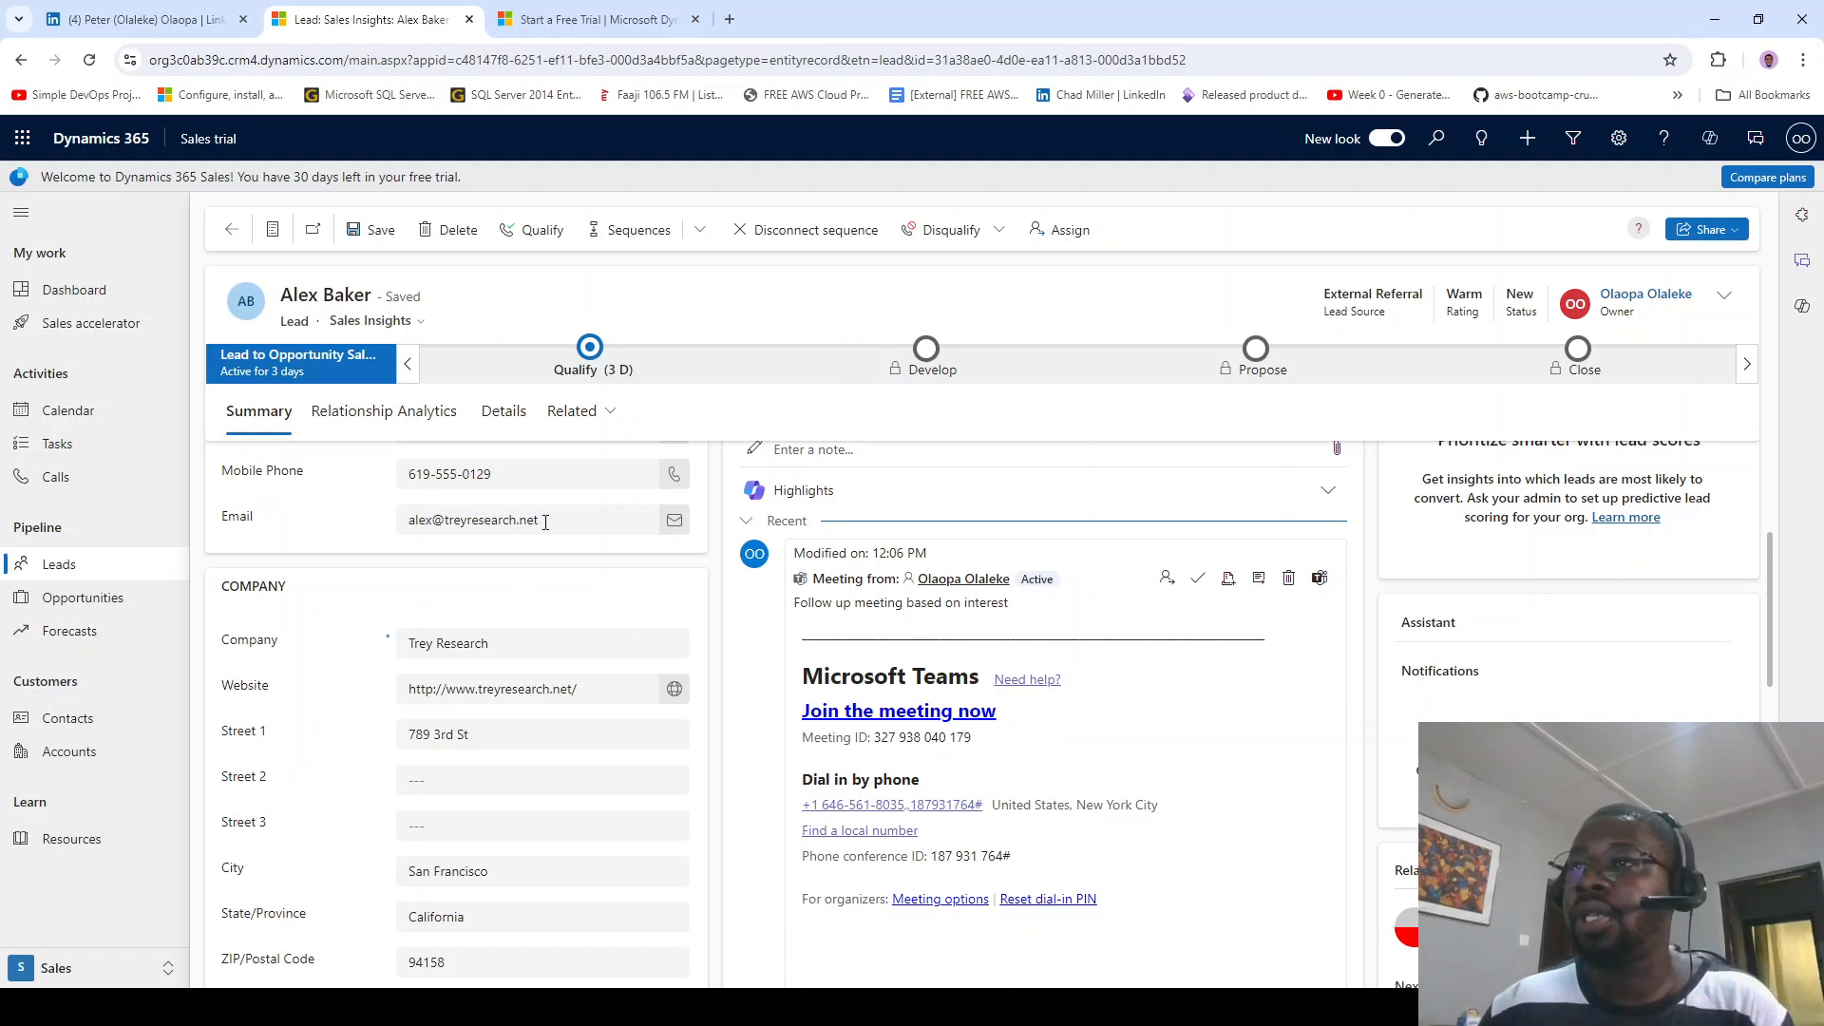
drag(545, 522, 408, 523)
scroll(448, 529, up, 3)
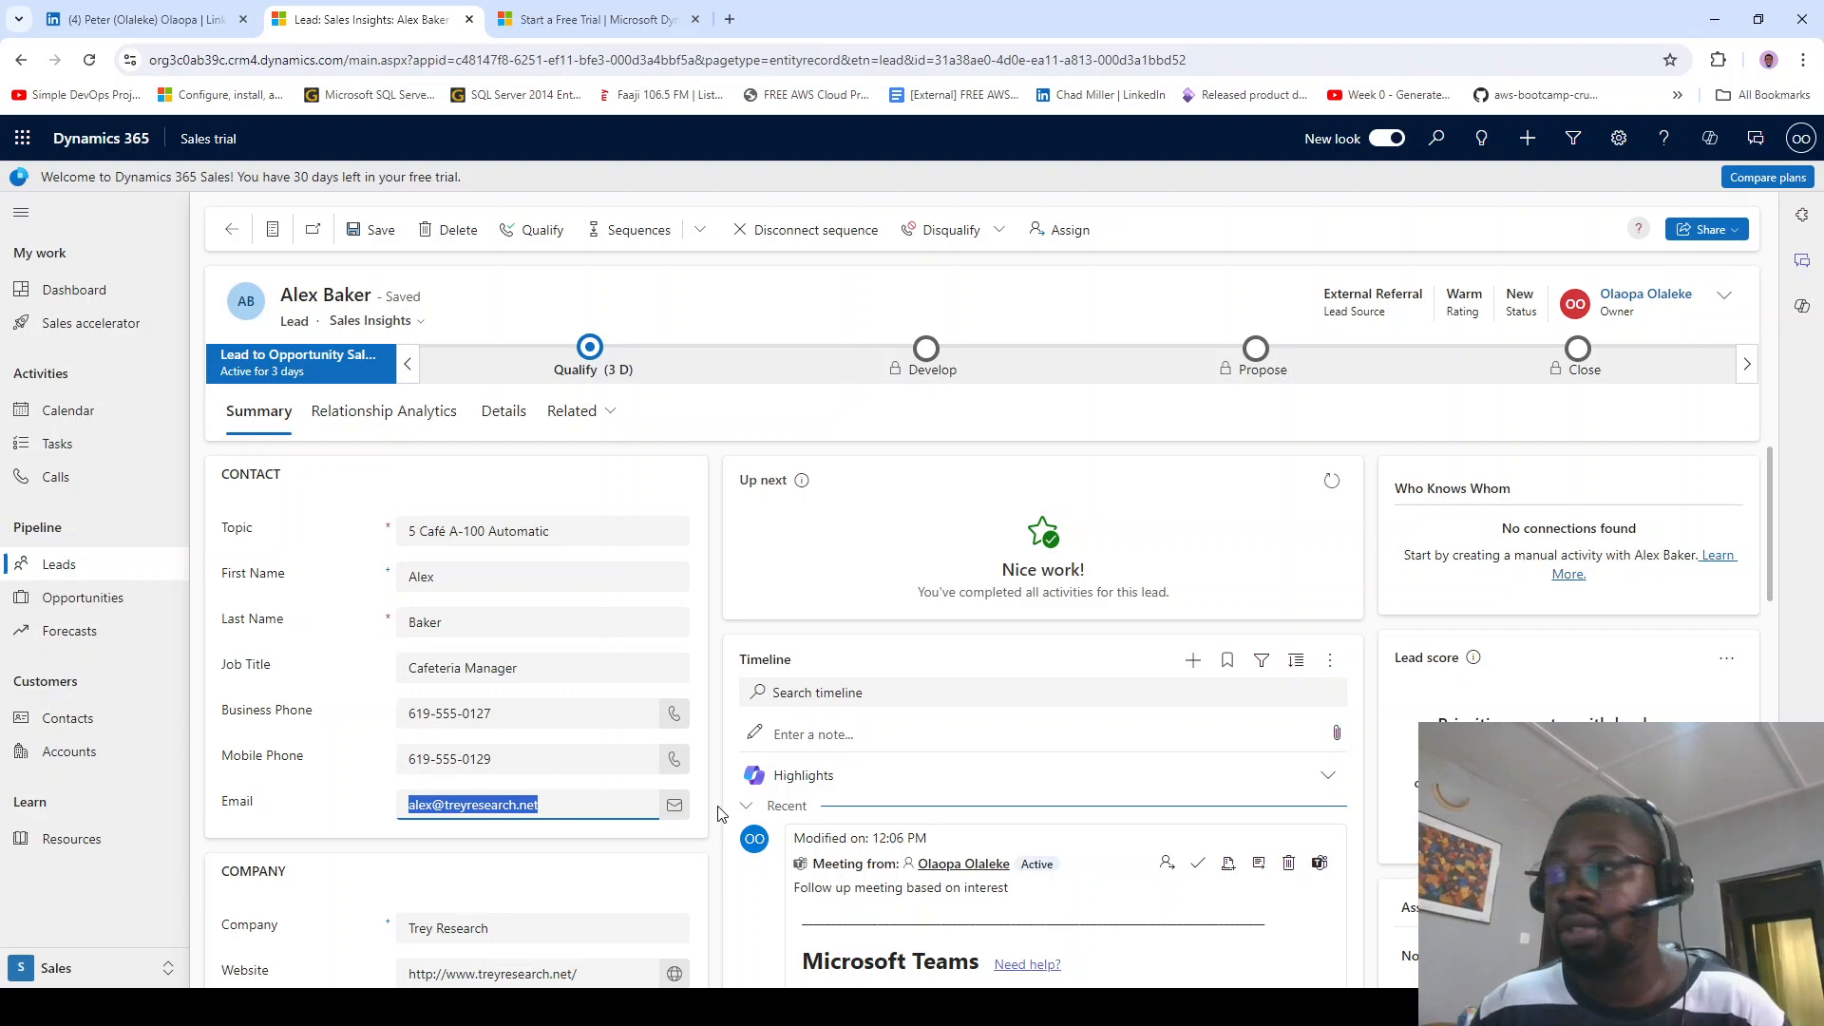
scroll(727, 808, down, 3)
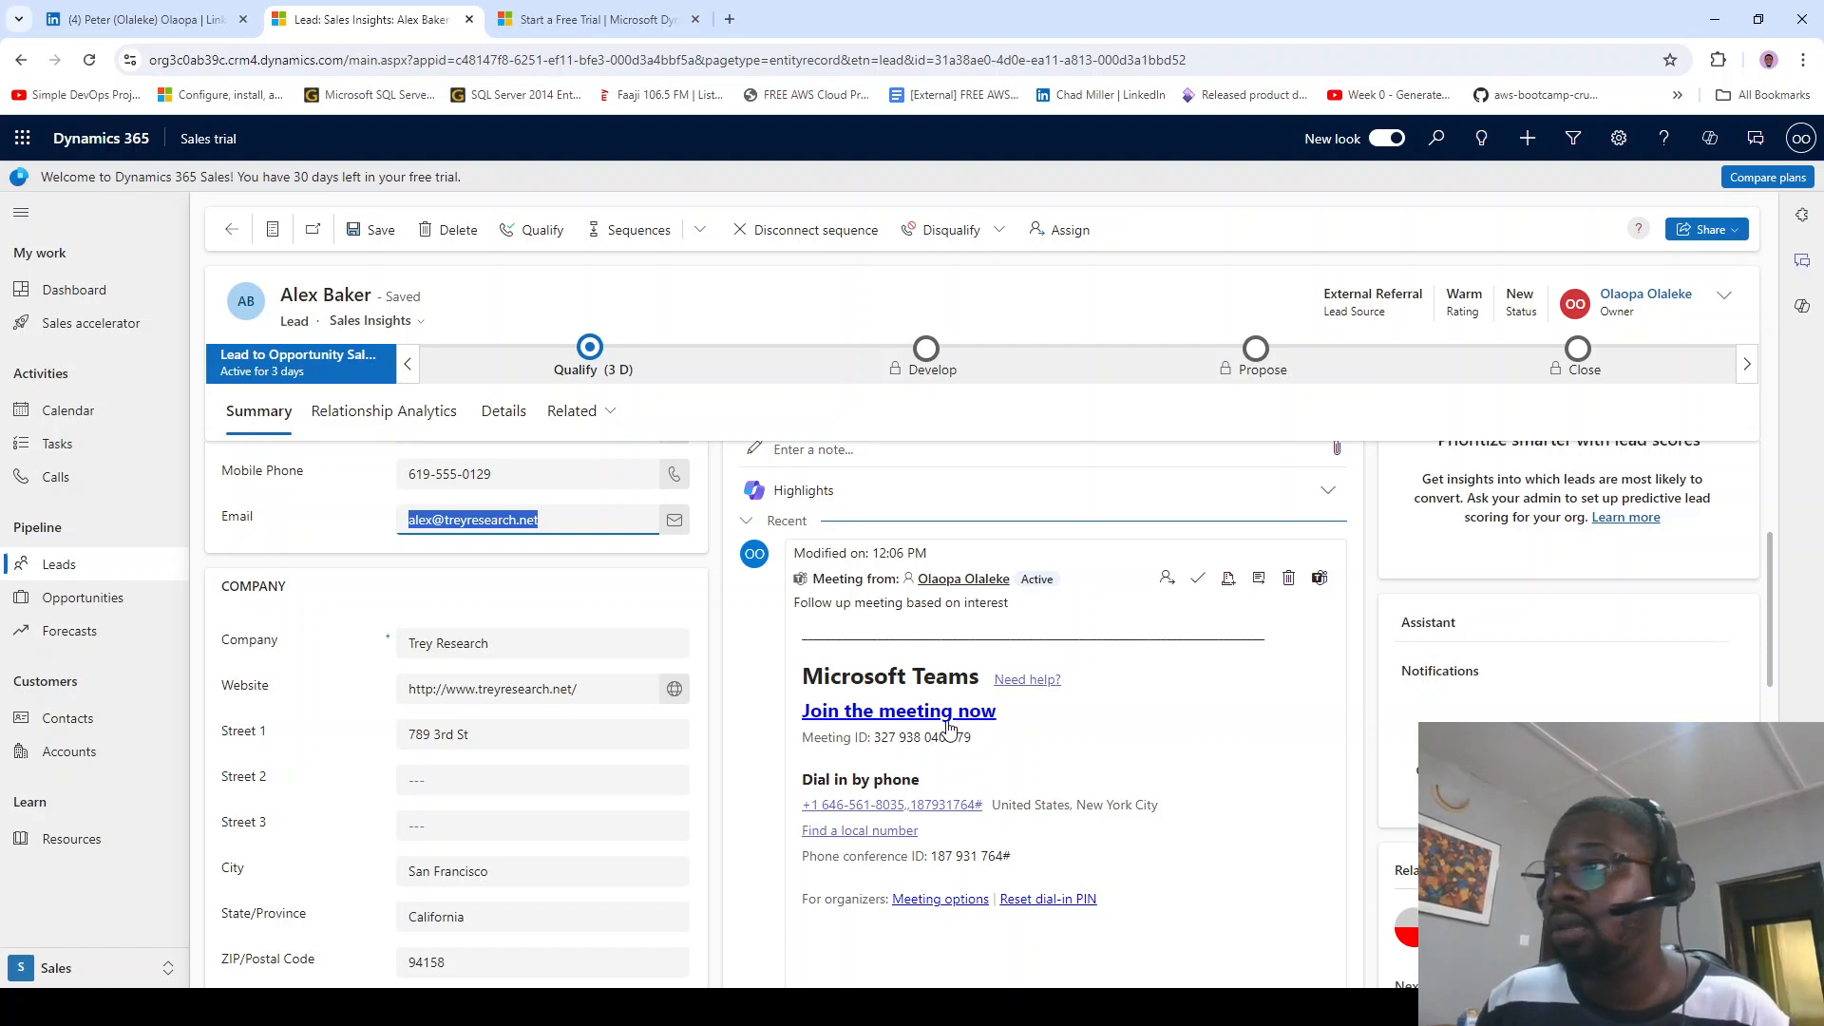
scroll(947, 727, down, 2)
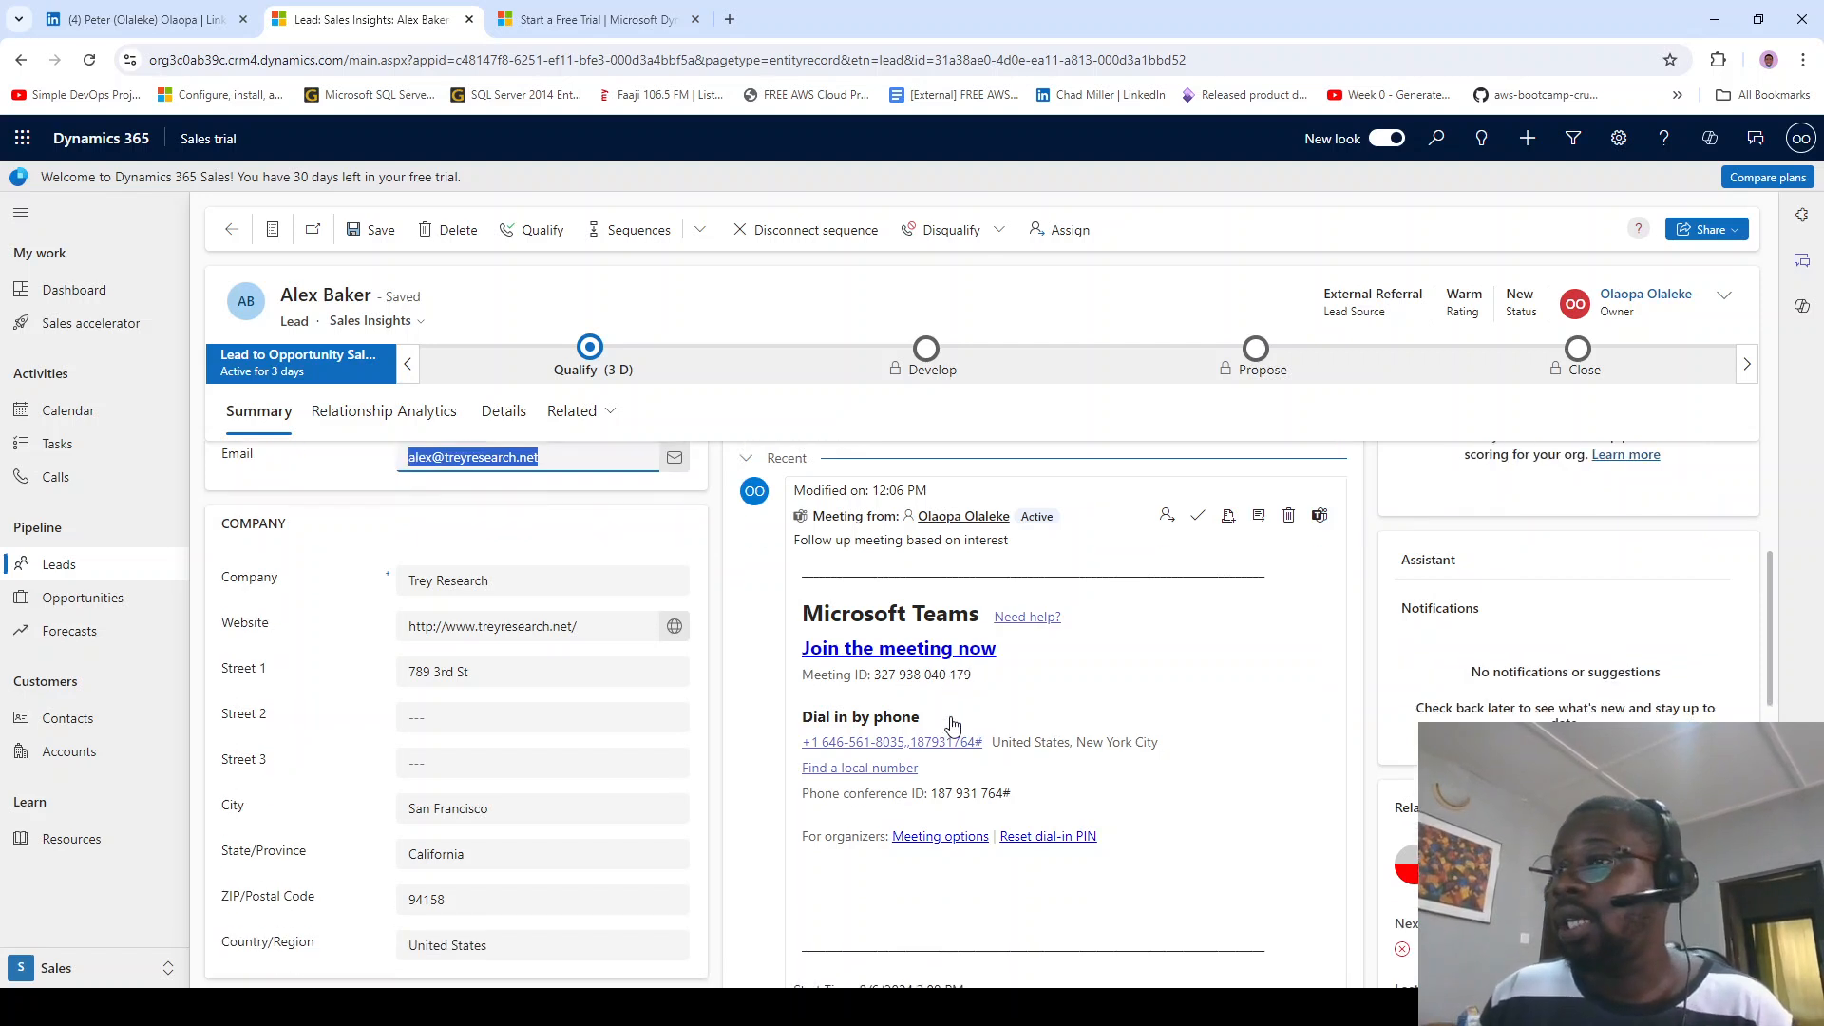
scroll(953, 726, down, 2)
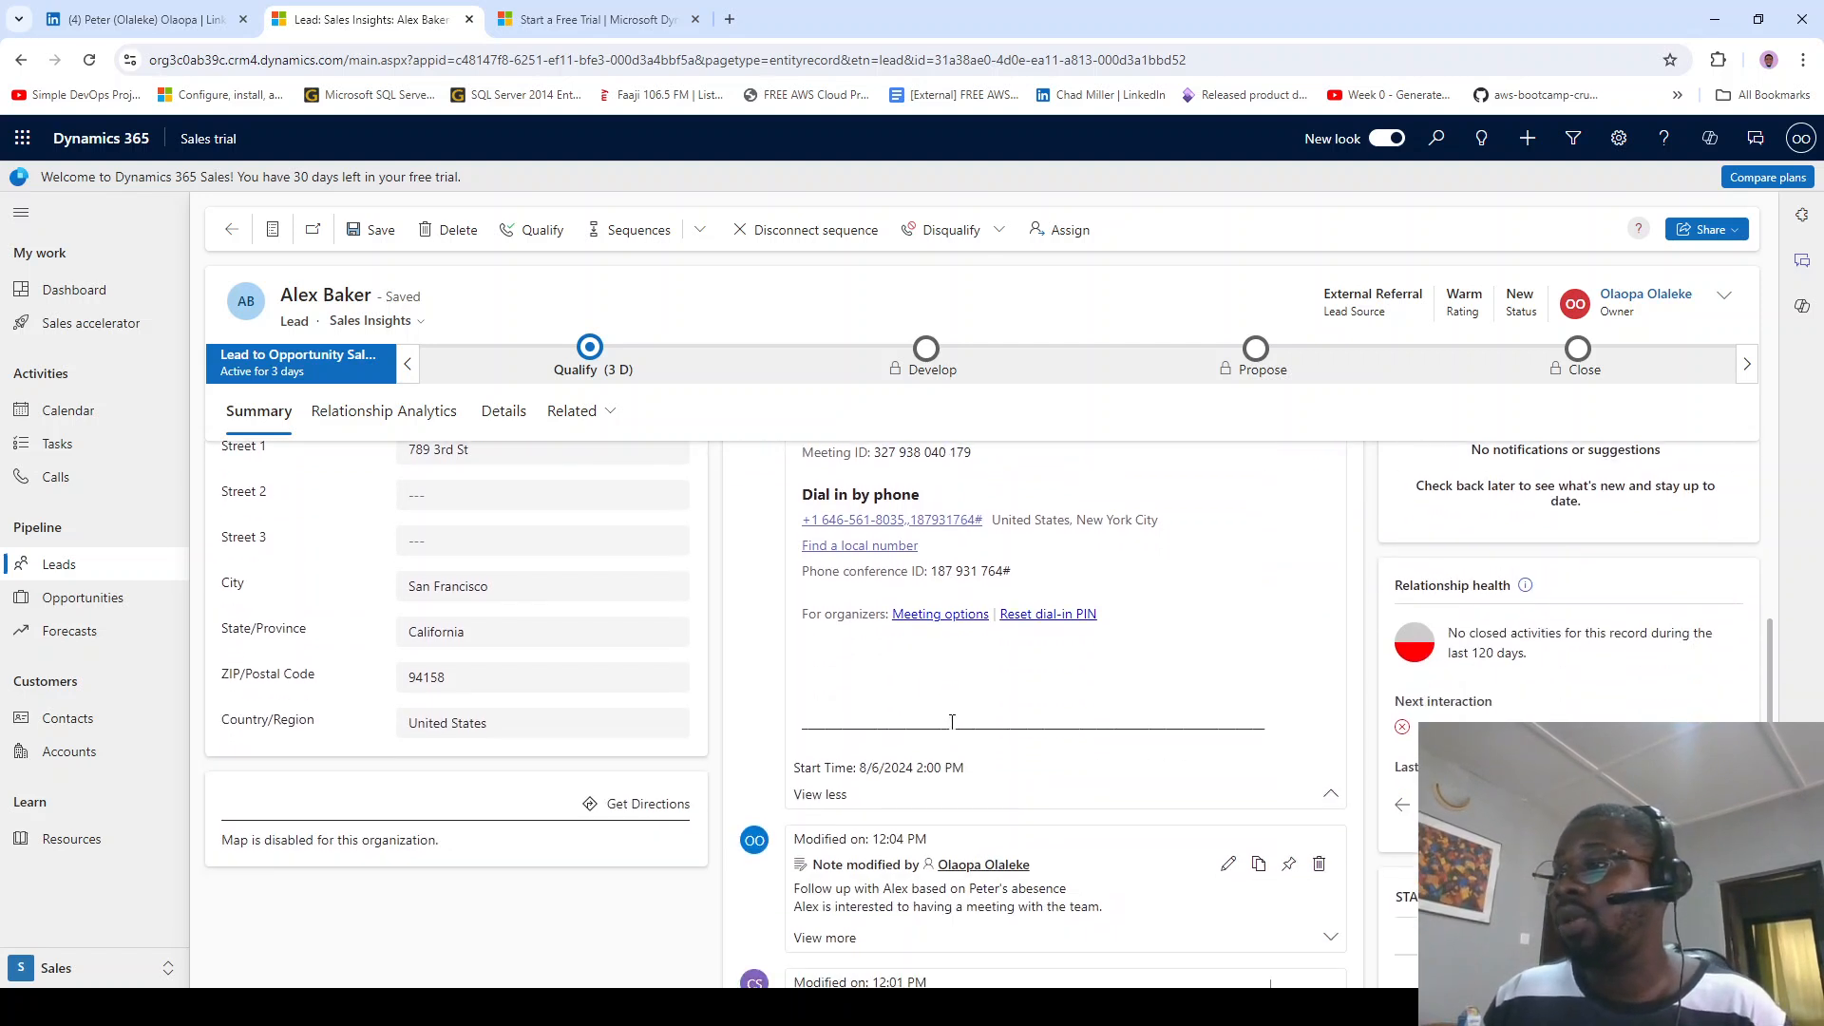
scroll(949, 722, up, 5)
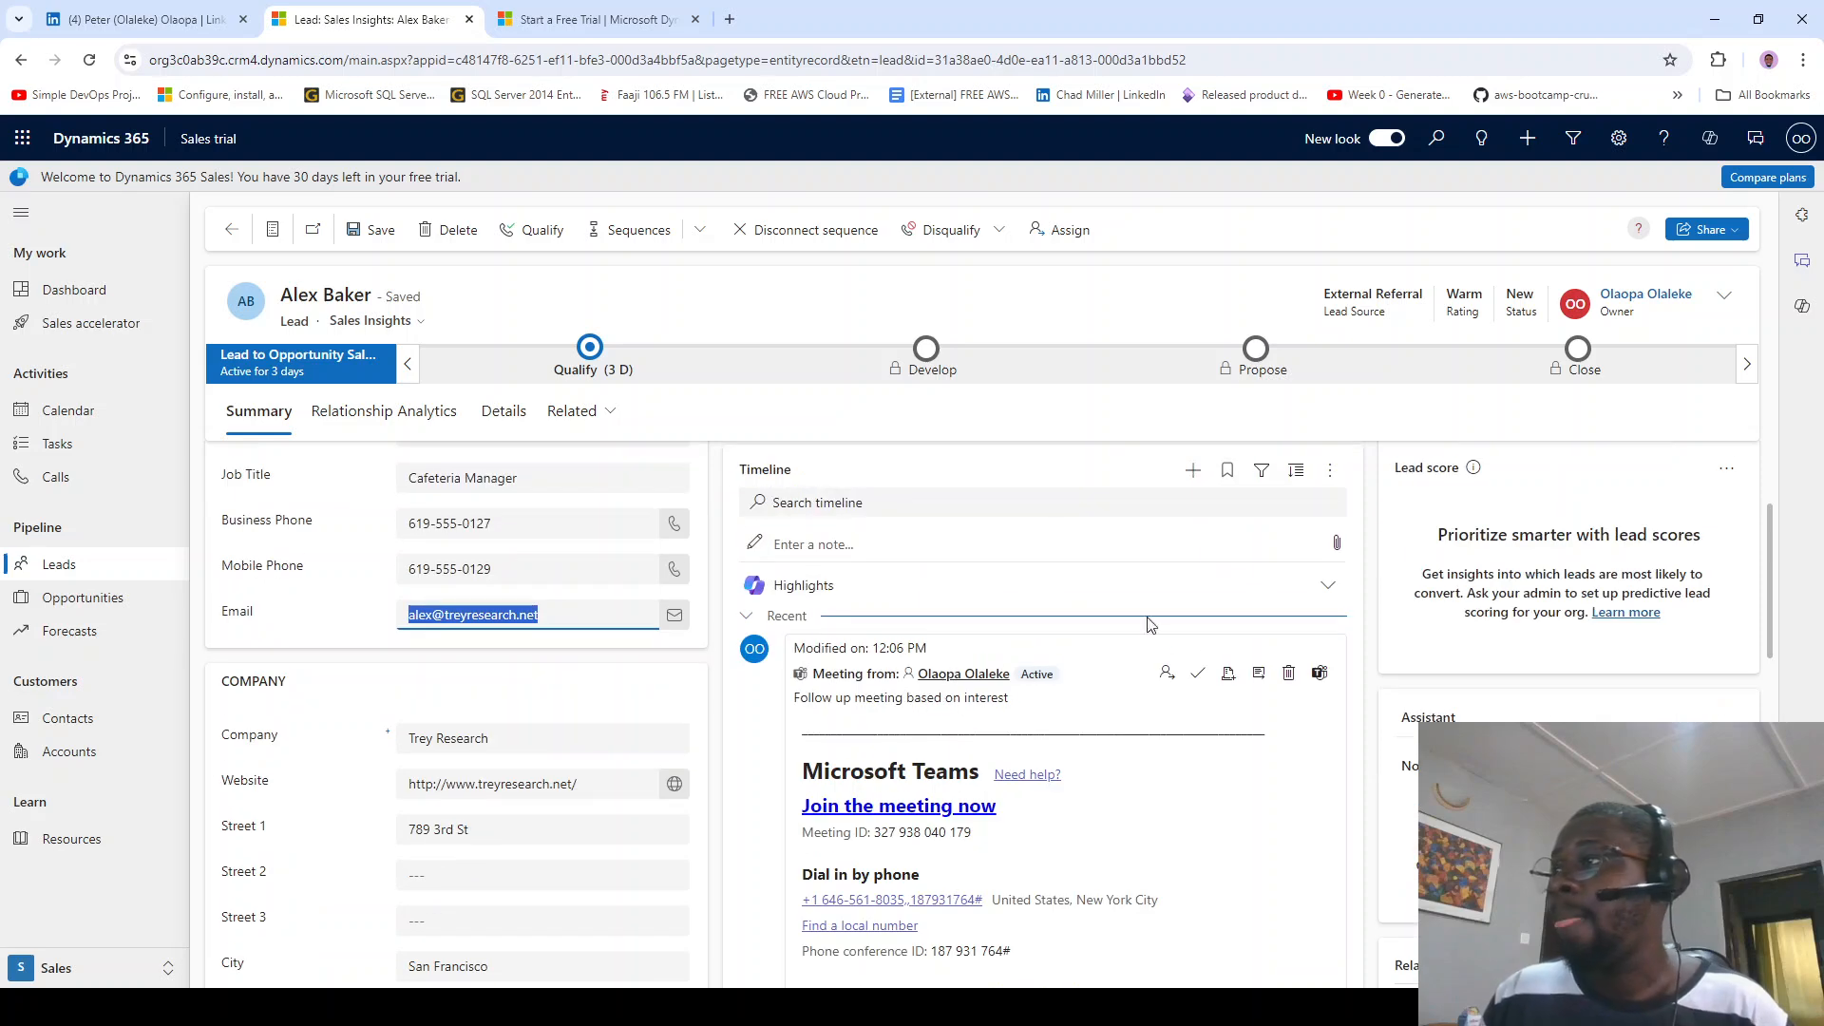
Step: Start a new task activity from the lead's timeline, ready for its subject
click(1193, 472)
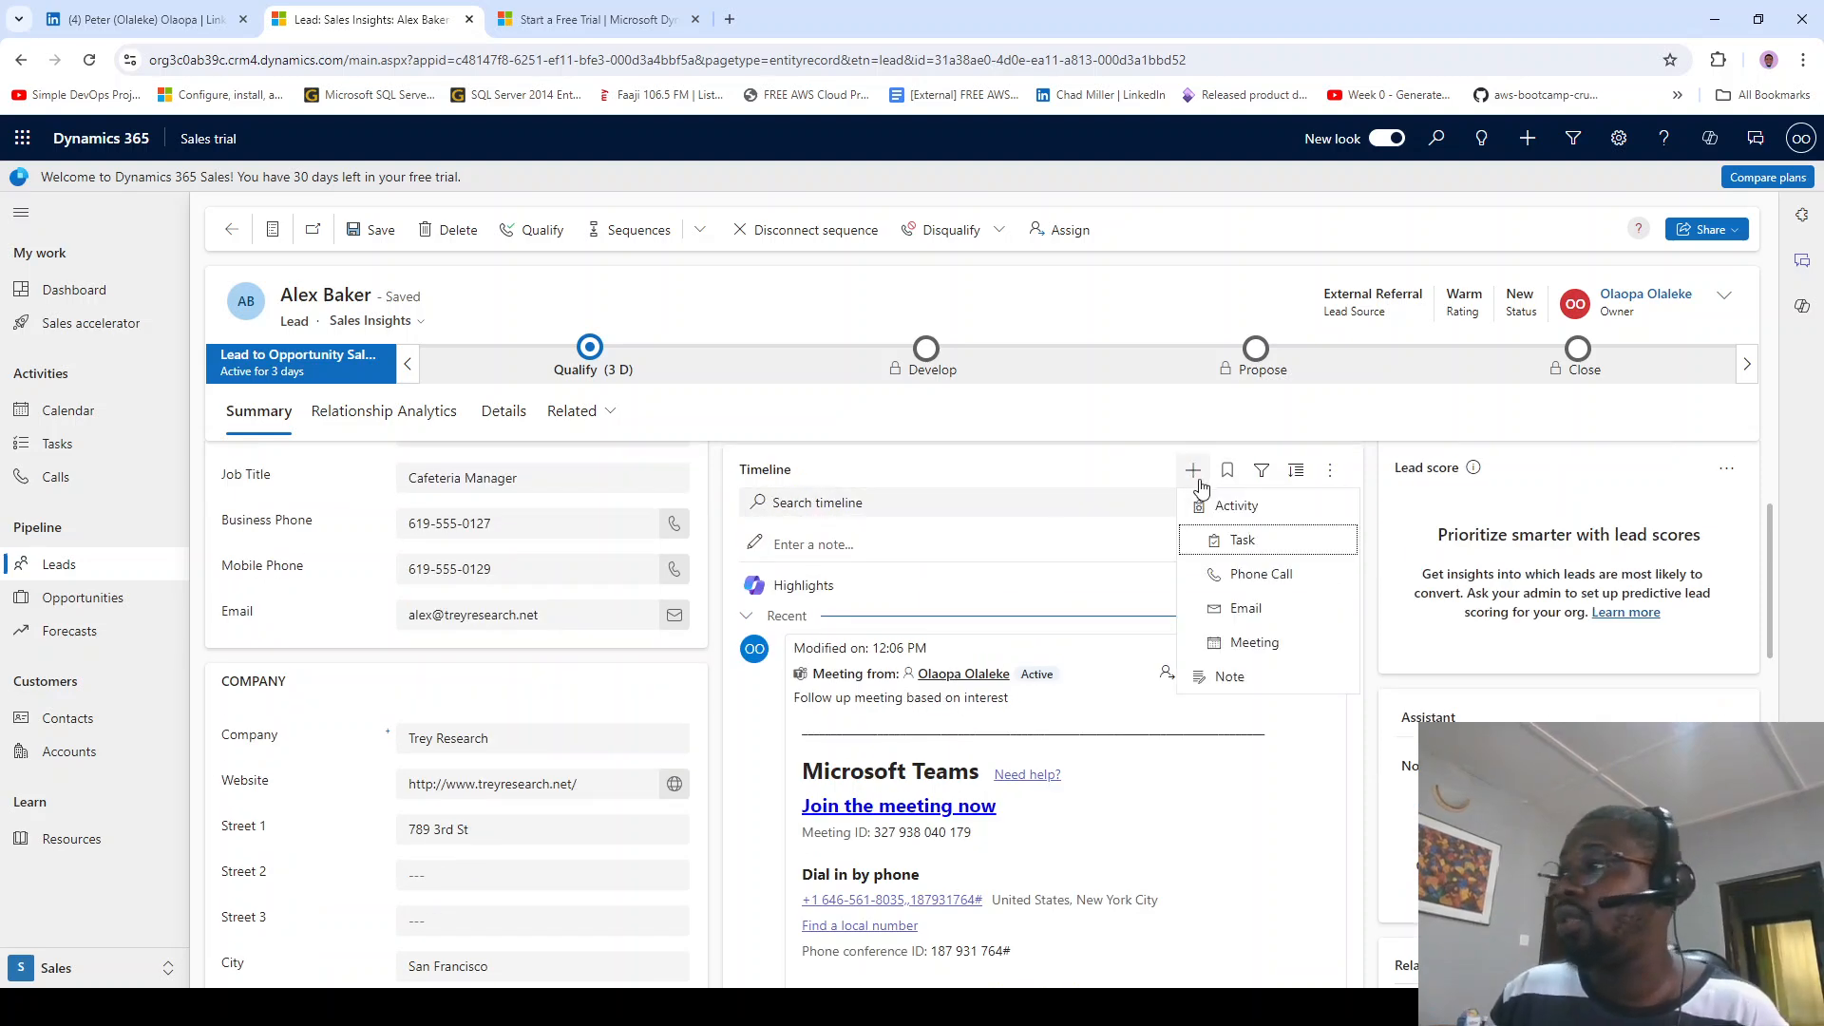
click(1242, 537)
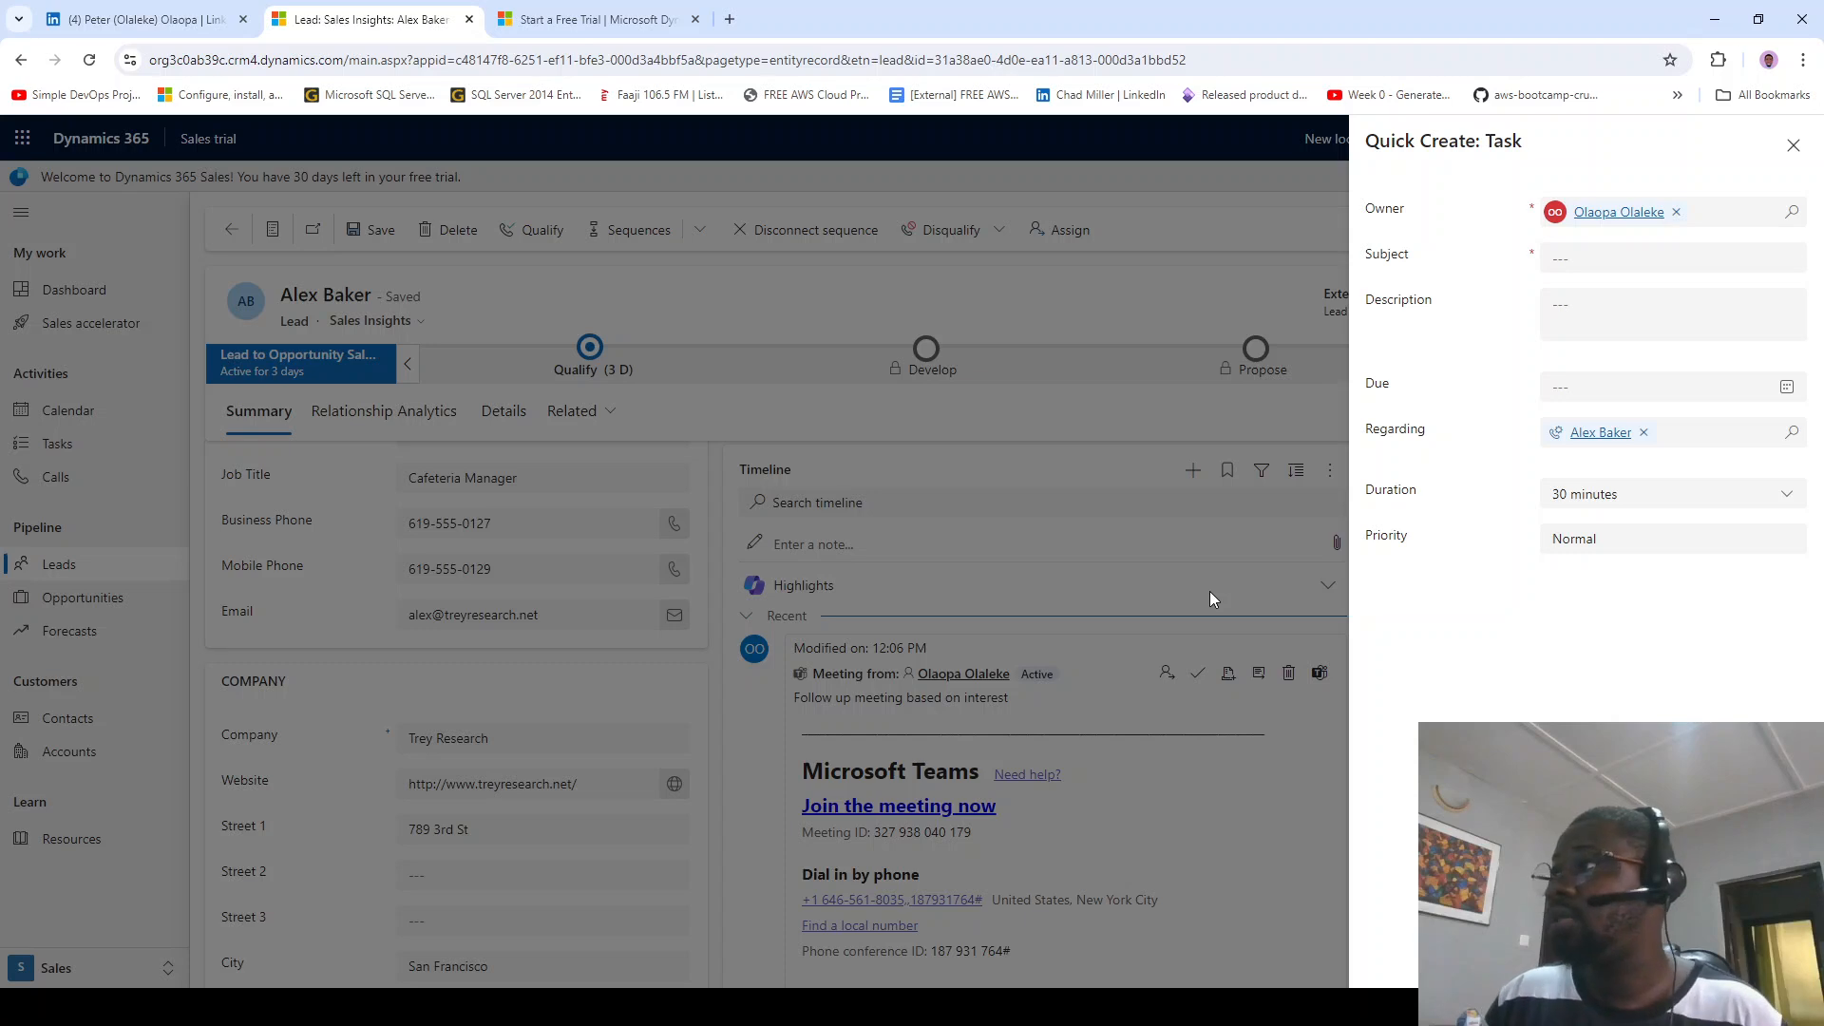
click(1712, 257)
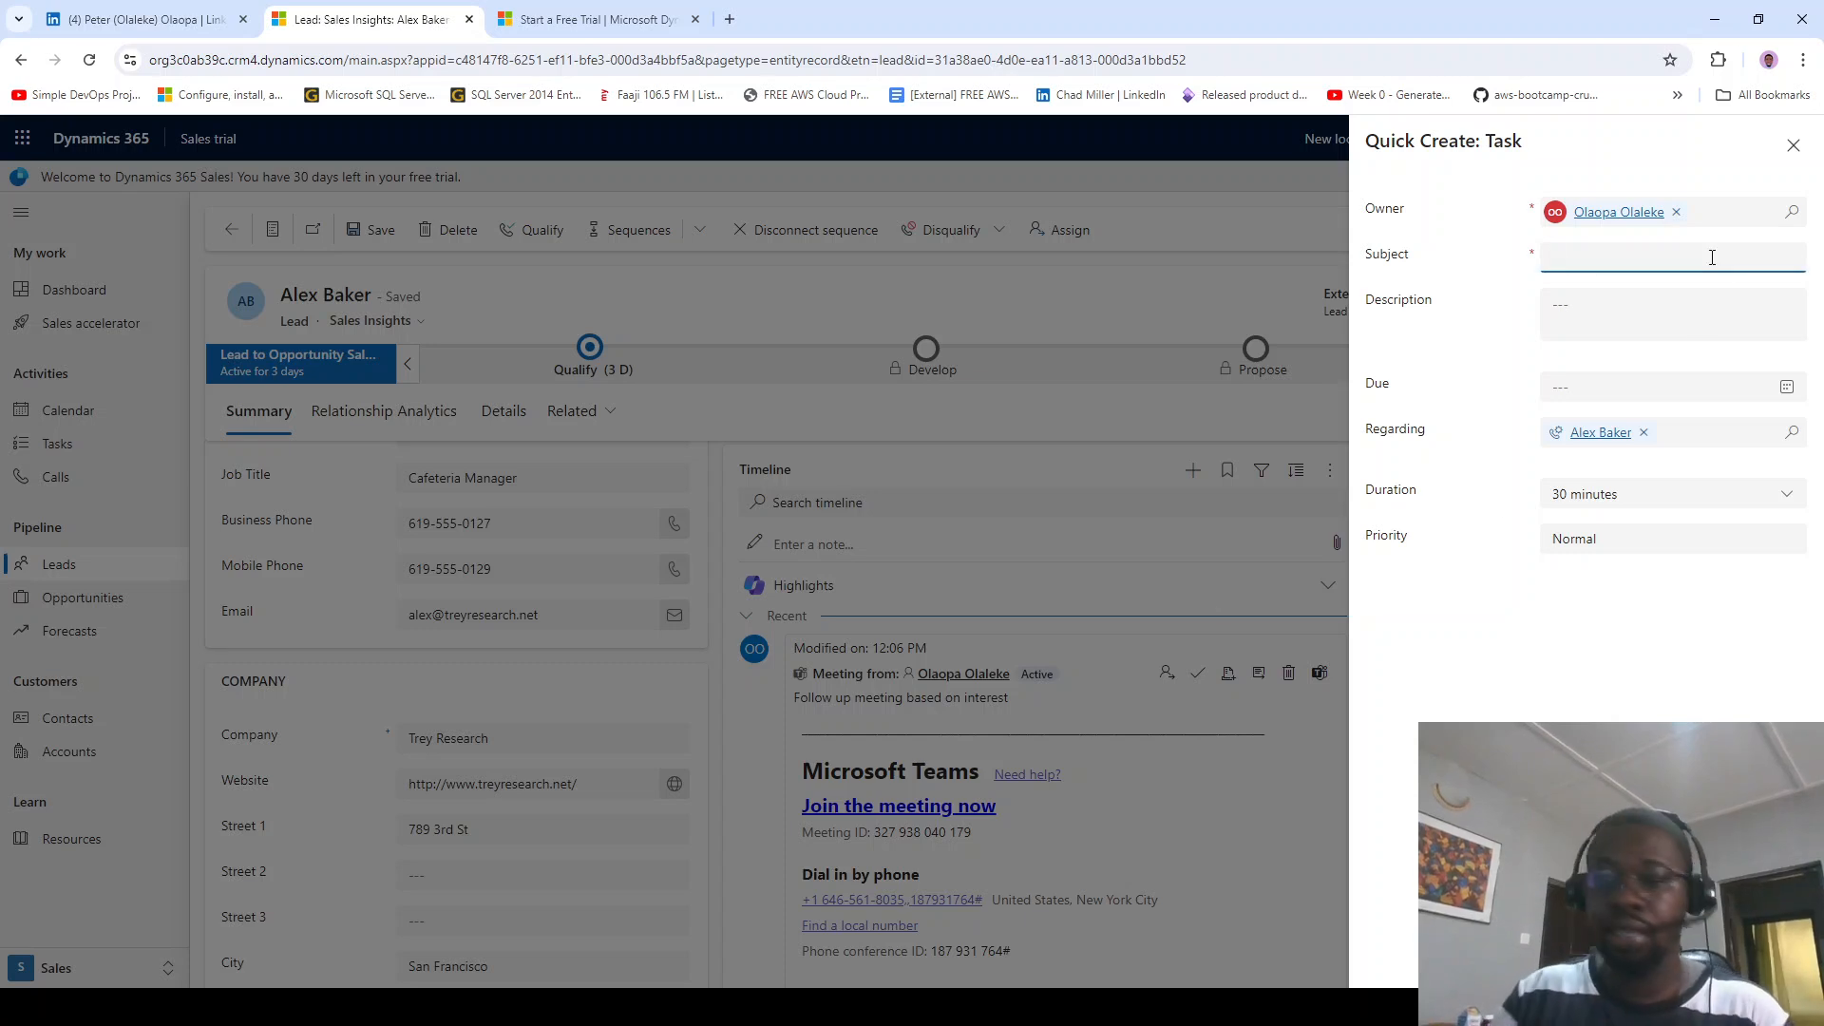
text(Make s)
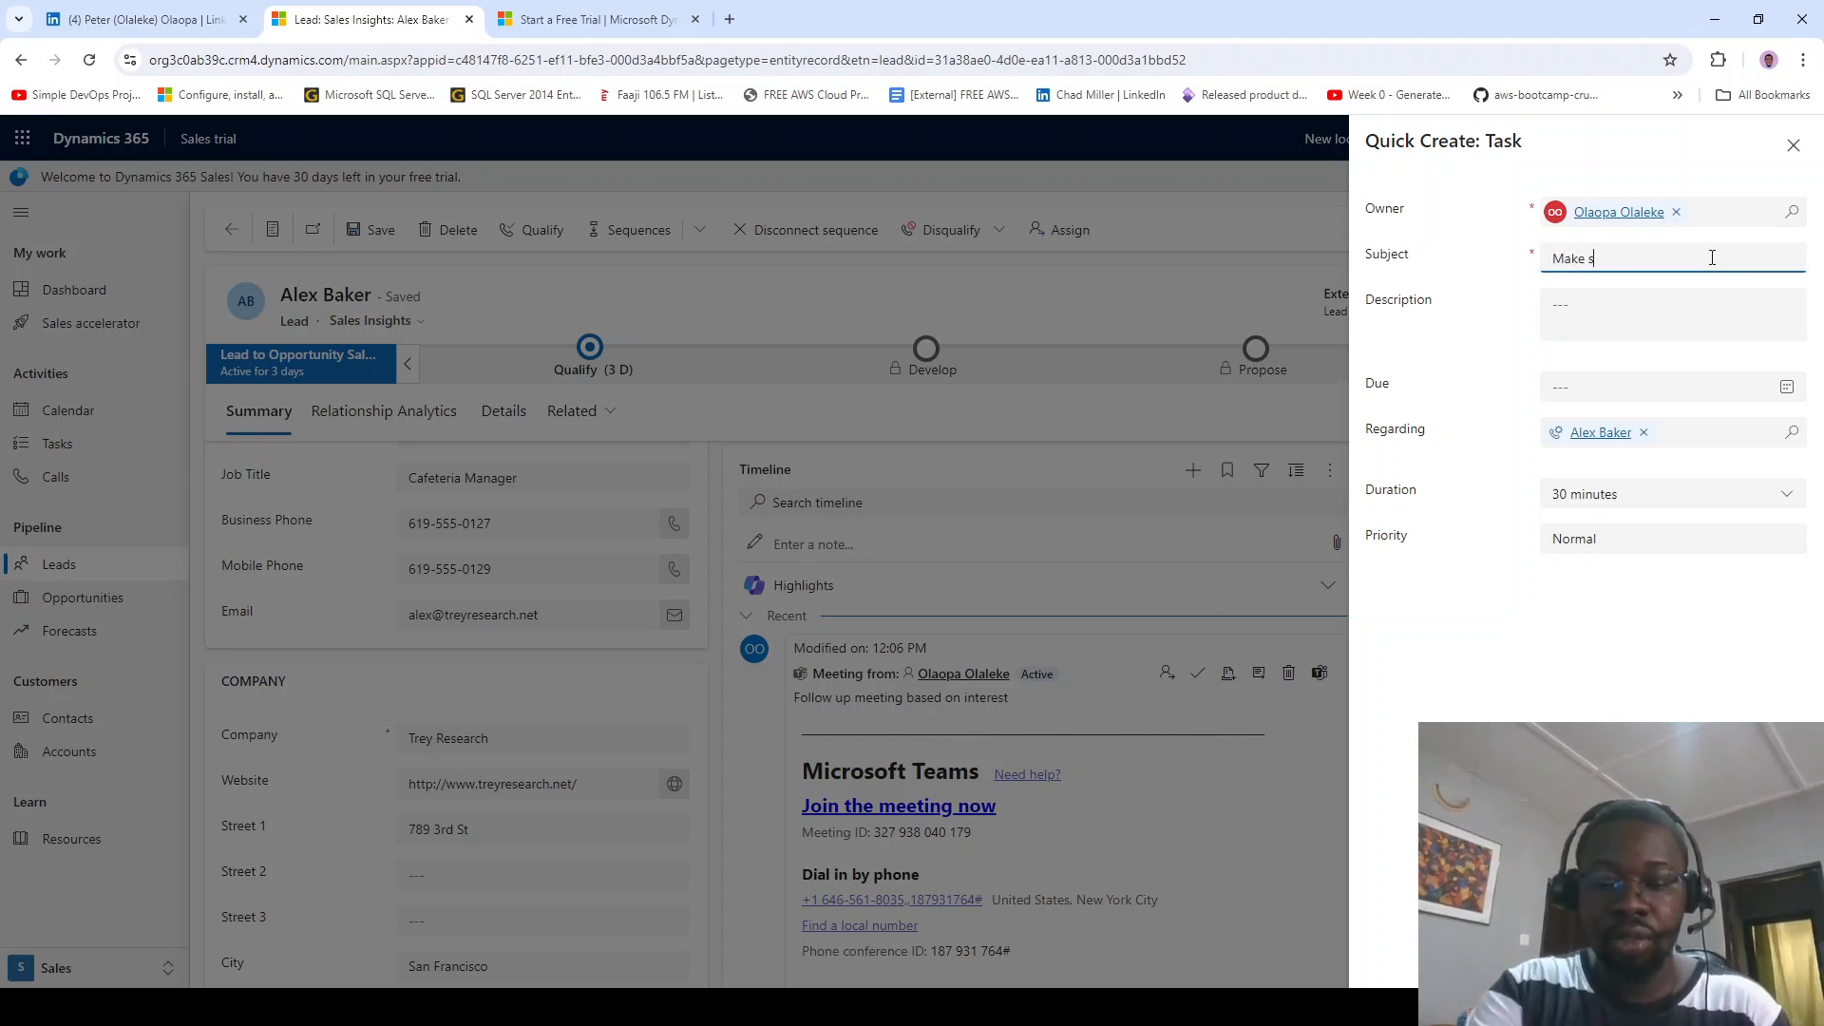
text(ure you att)
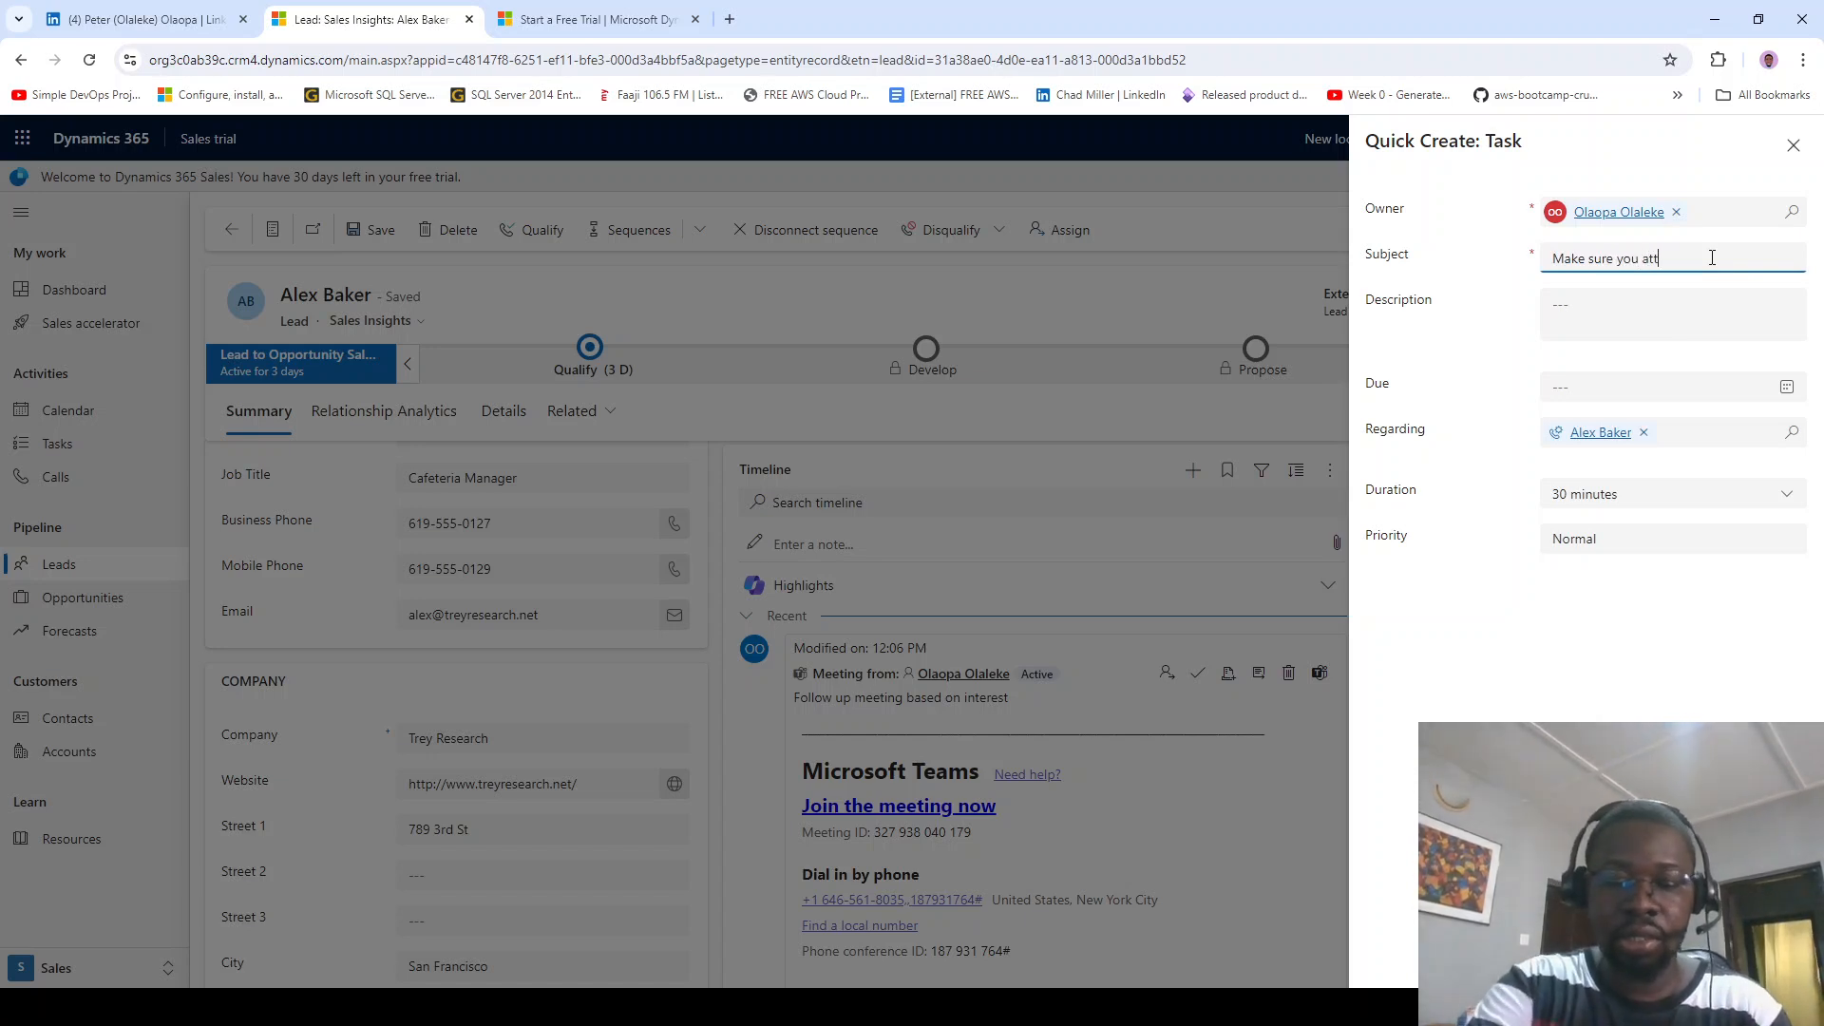
text(end to th)
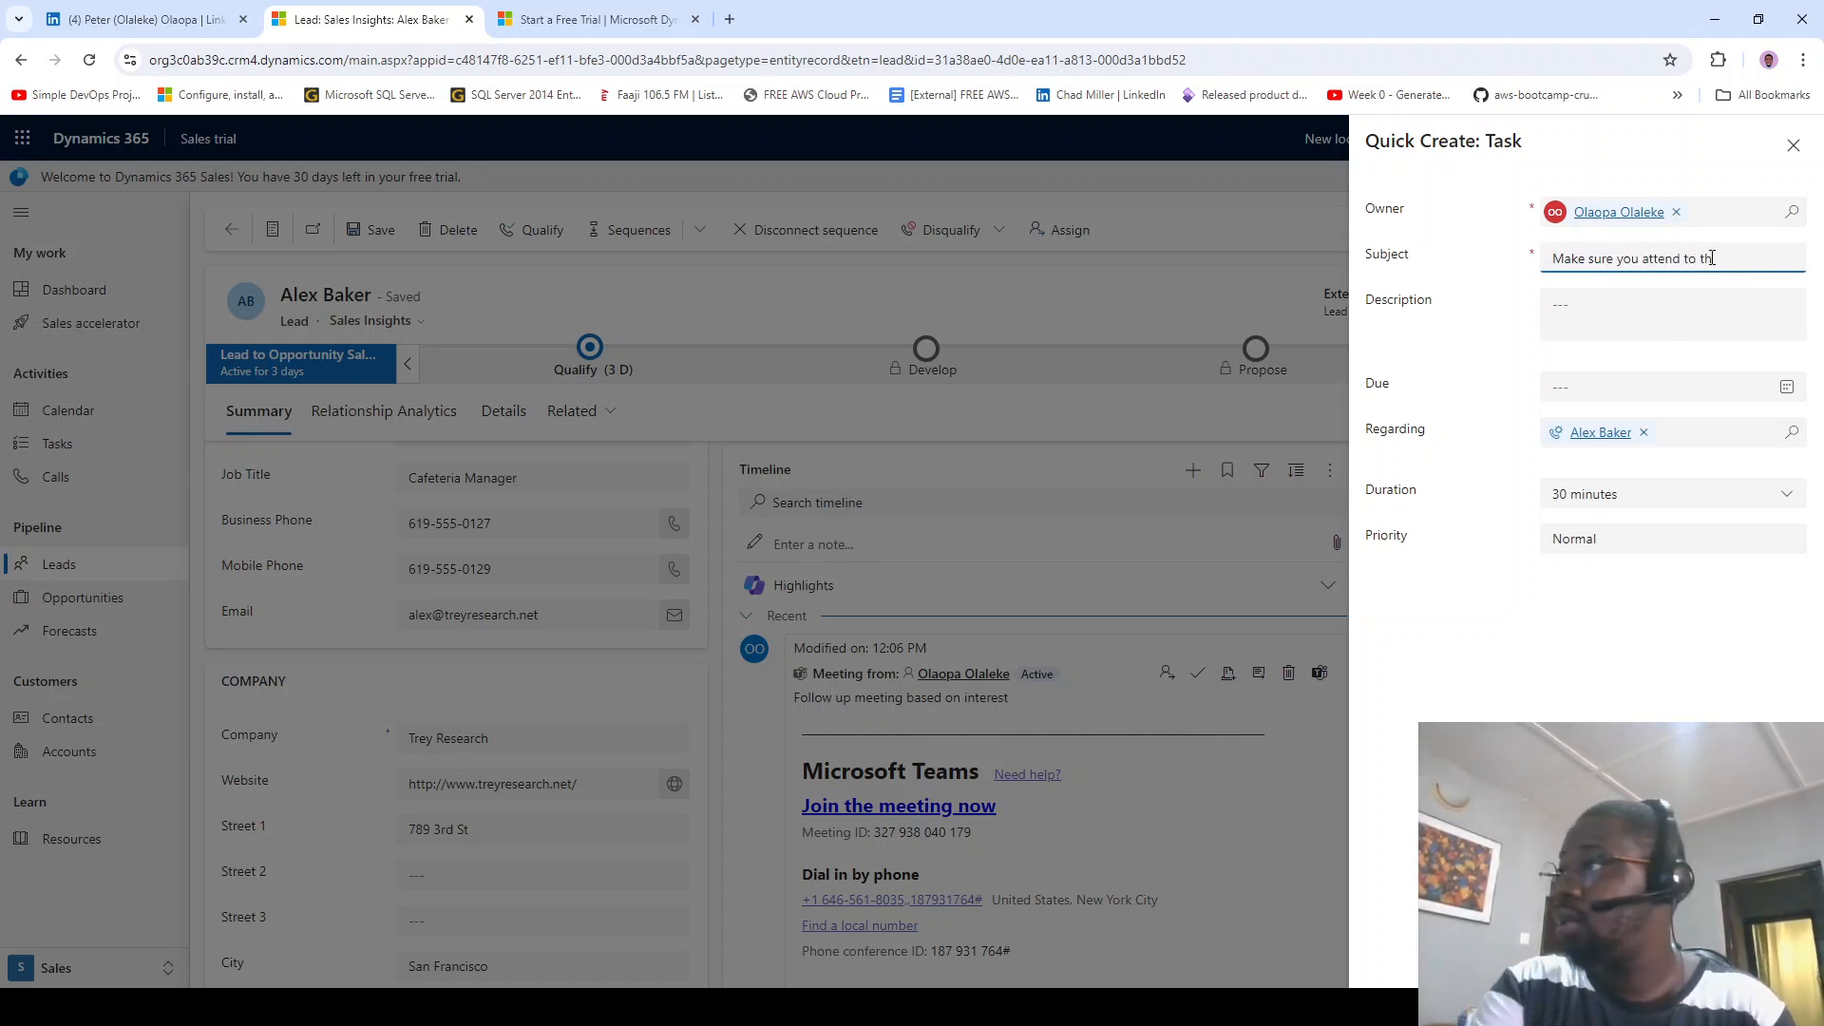
key(BackSpace)
key(BackSpace)
key(BackSpace)
key(BackSpace)
key(BackSpace)
key(BackSpace)
key(BackSpace)
key(BackSpace)
key(BackSpace)
key(BackSpace)
key(BackSpace)
key(BackSpace)
key(BackSpace)
key(BackSpace)
key(BackSpace)
key(BackSpace)
key(BackSpace)
key(BackSpace)
key(BackSpace)
key(BackSpace)
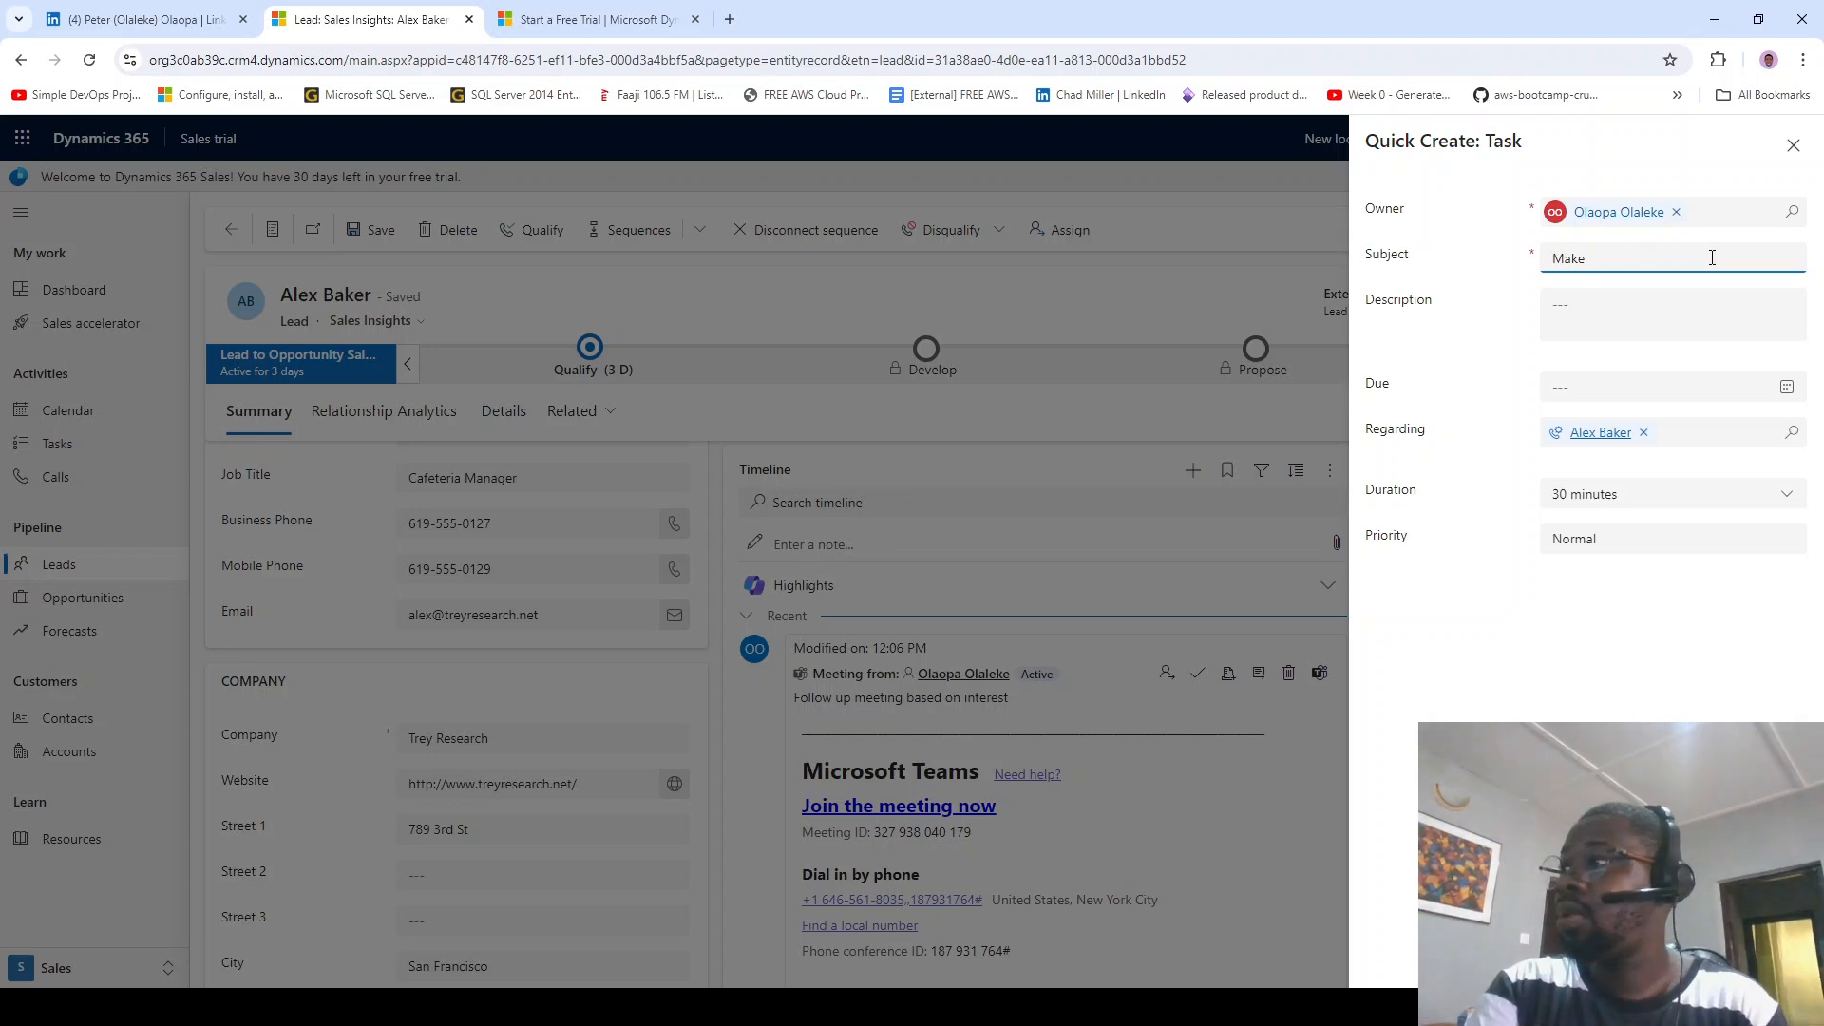
Step: Enter a task subject stating that the lead, by first name, "wants an onsite meeting"
text(Alex want's)
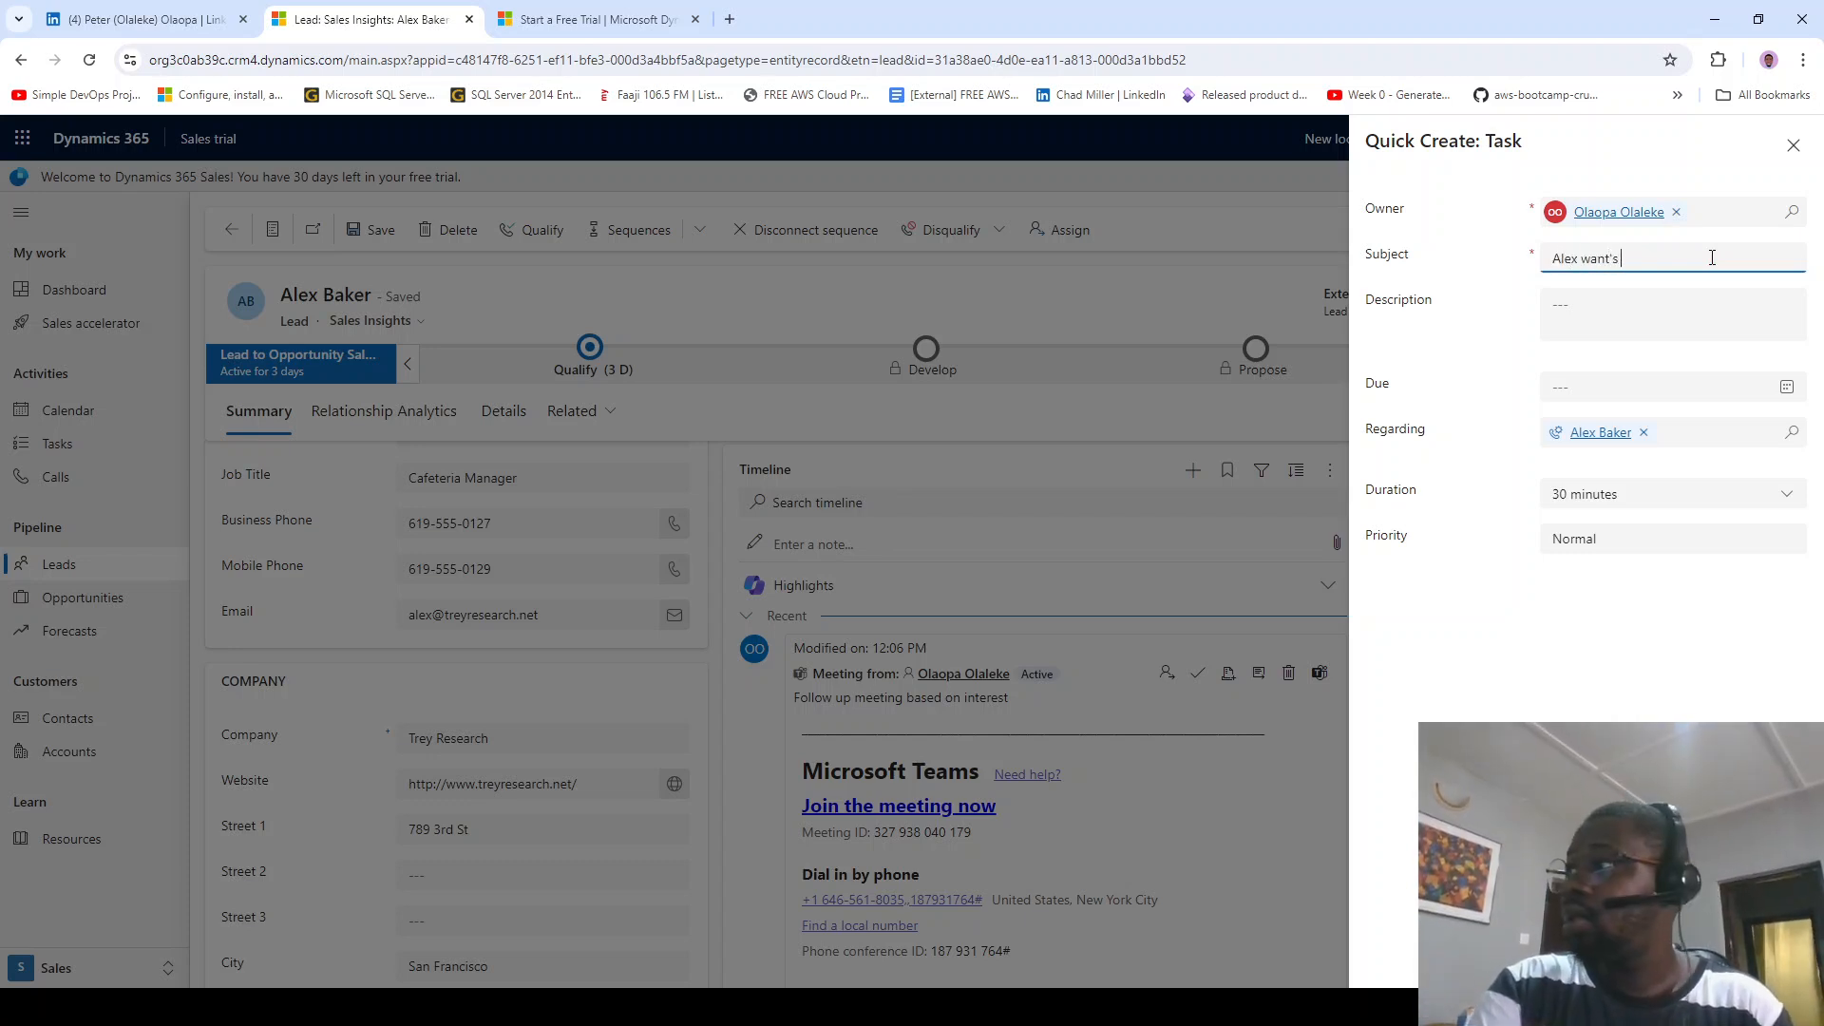
text( s an on)
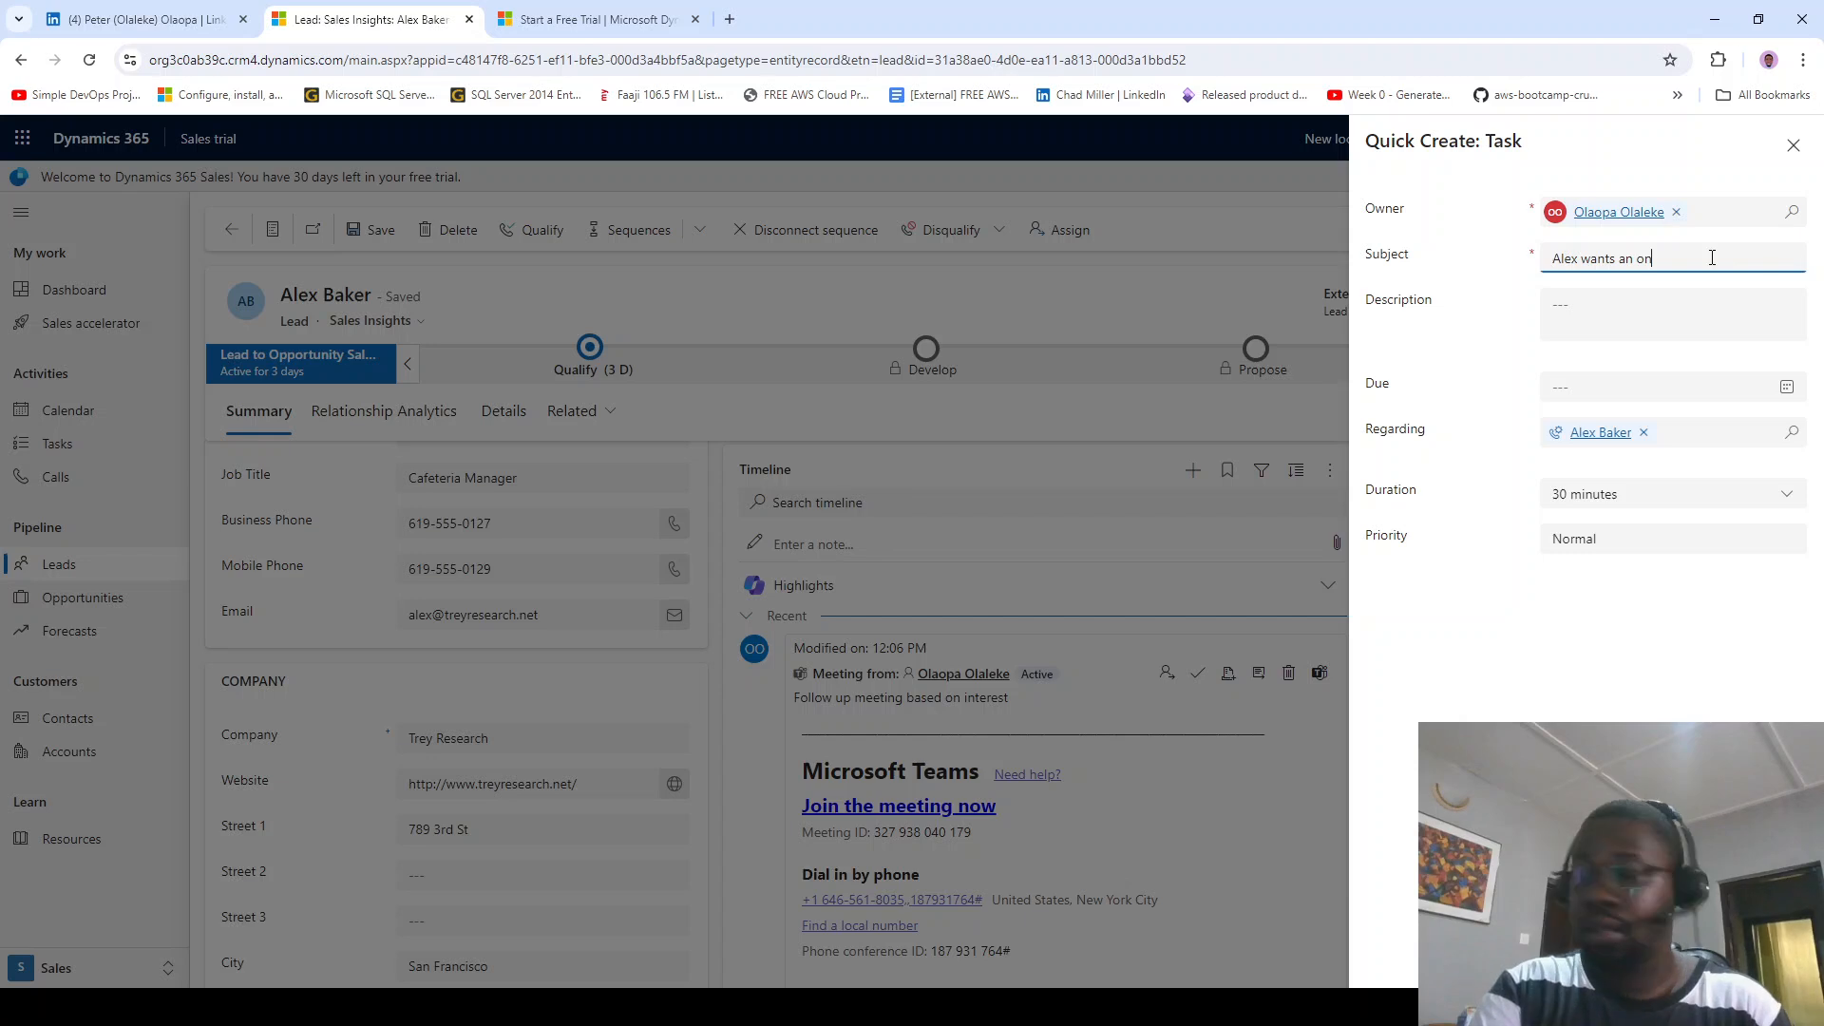
text(site meet)
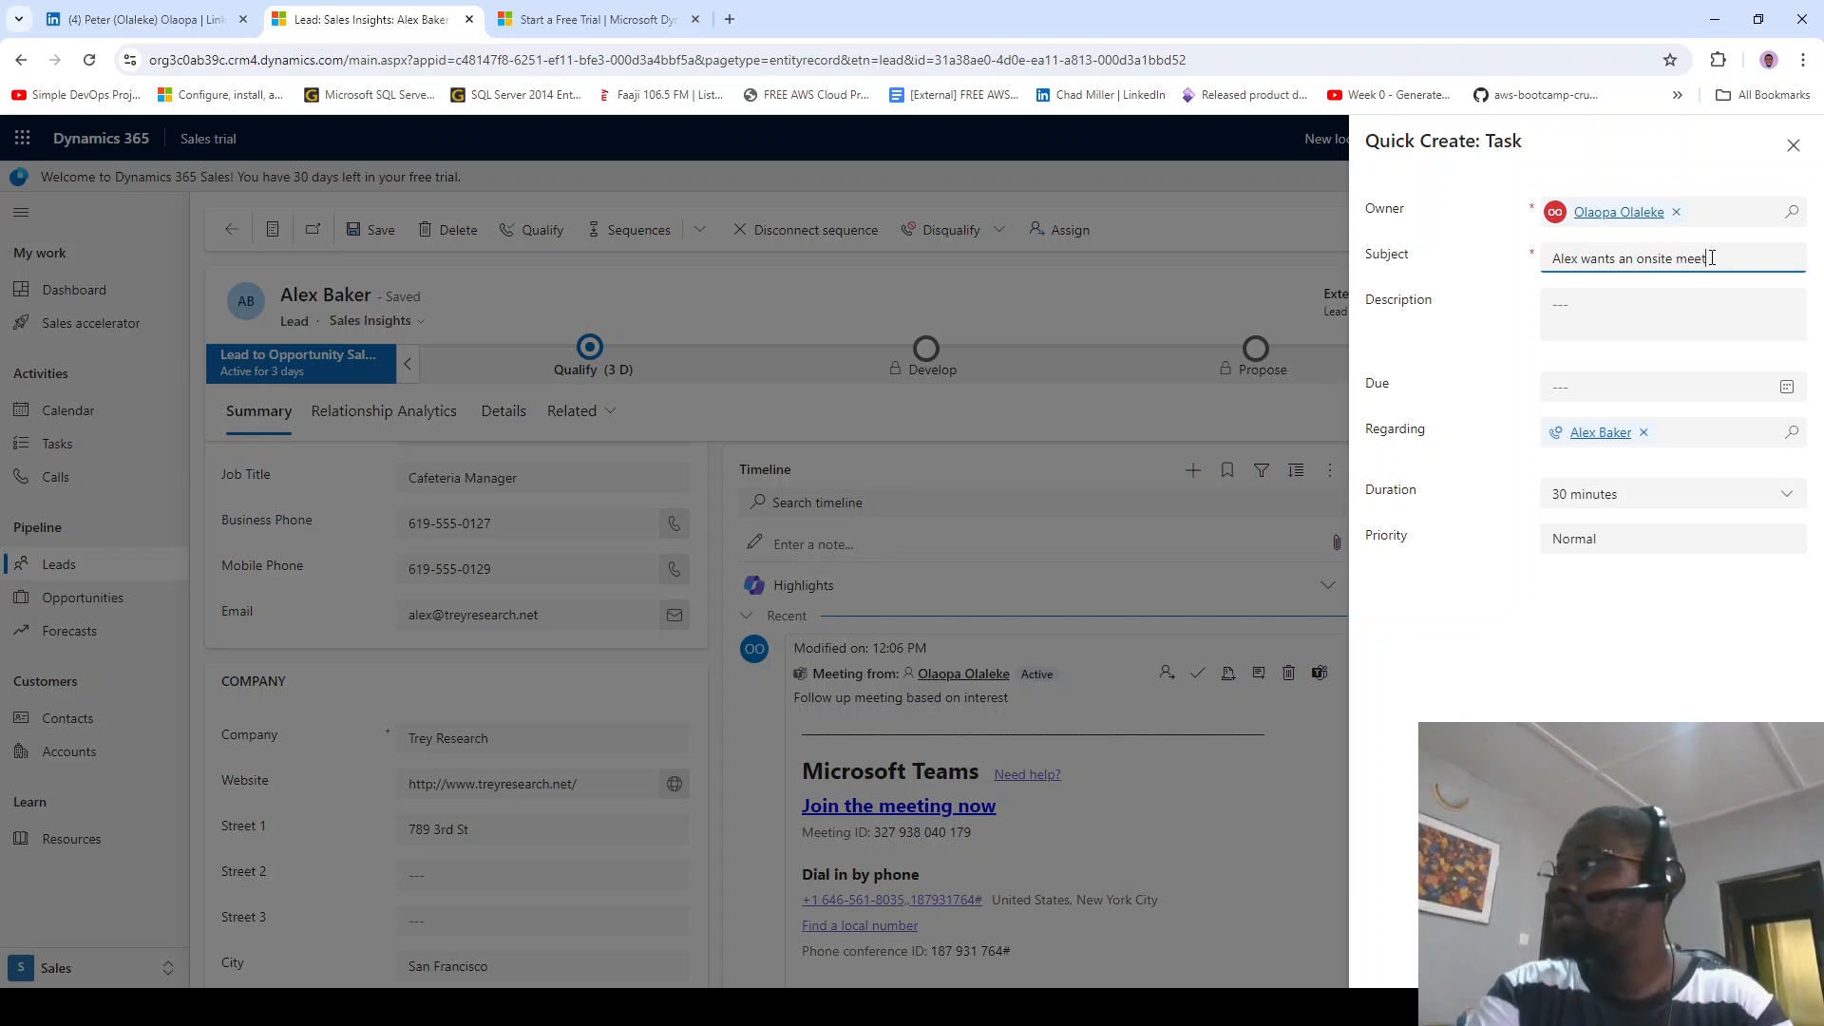
text(ing)
Step: Describe the task as "He canceled the teams meeting and requested a representative meets up at his office tomorrow.", correcting the misspelled verb
click(1690, 314)
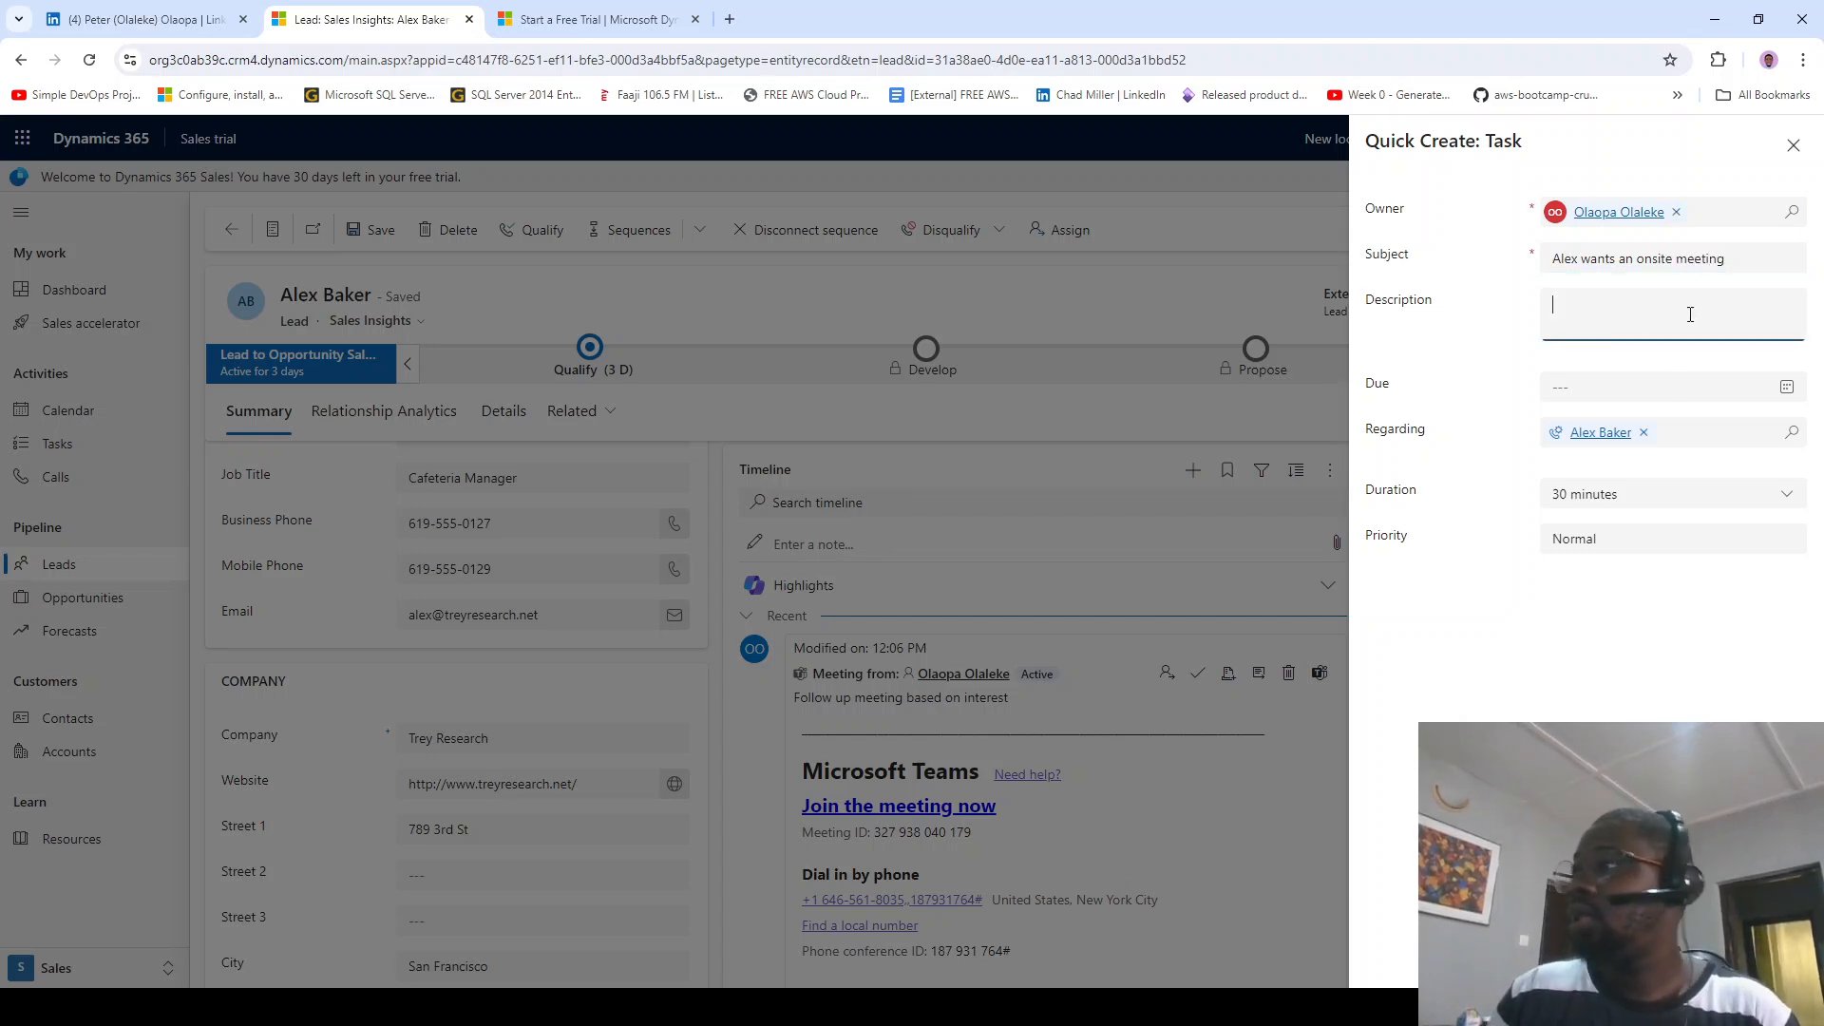
text(He cancled)
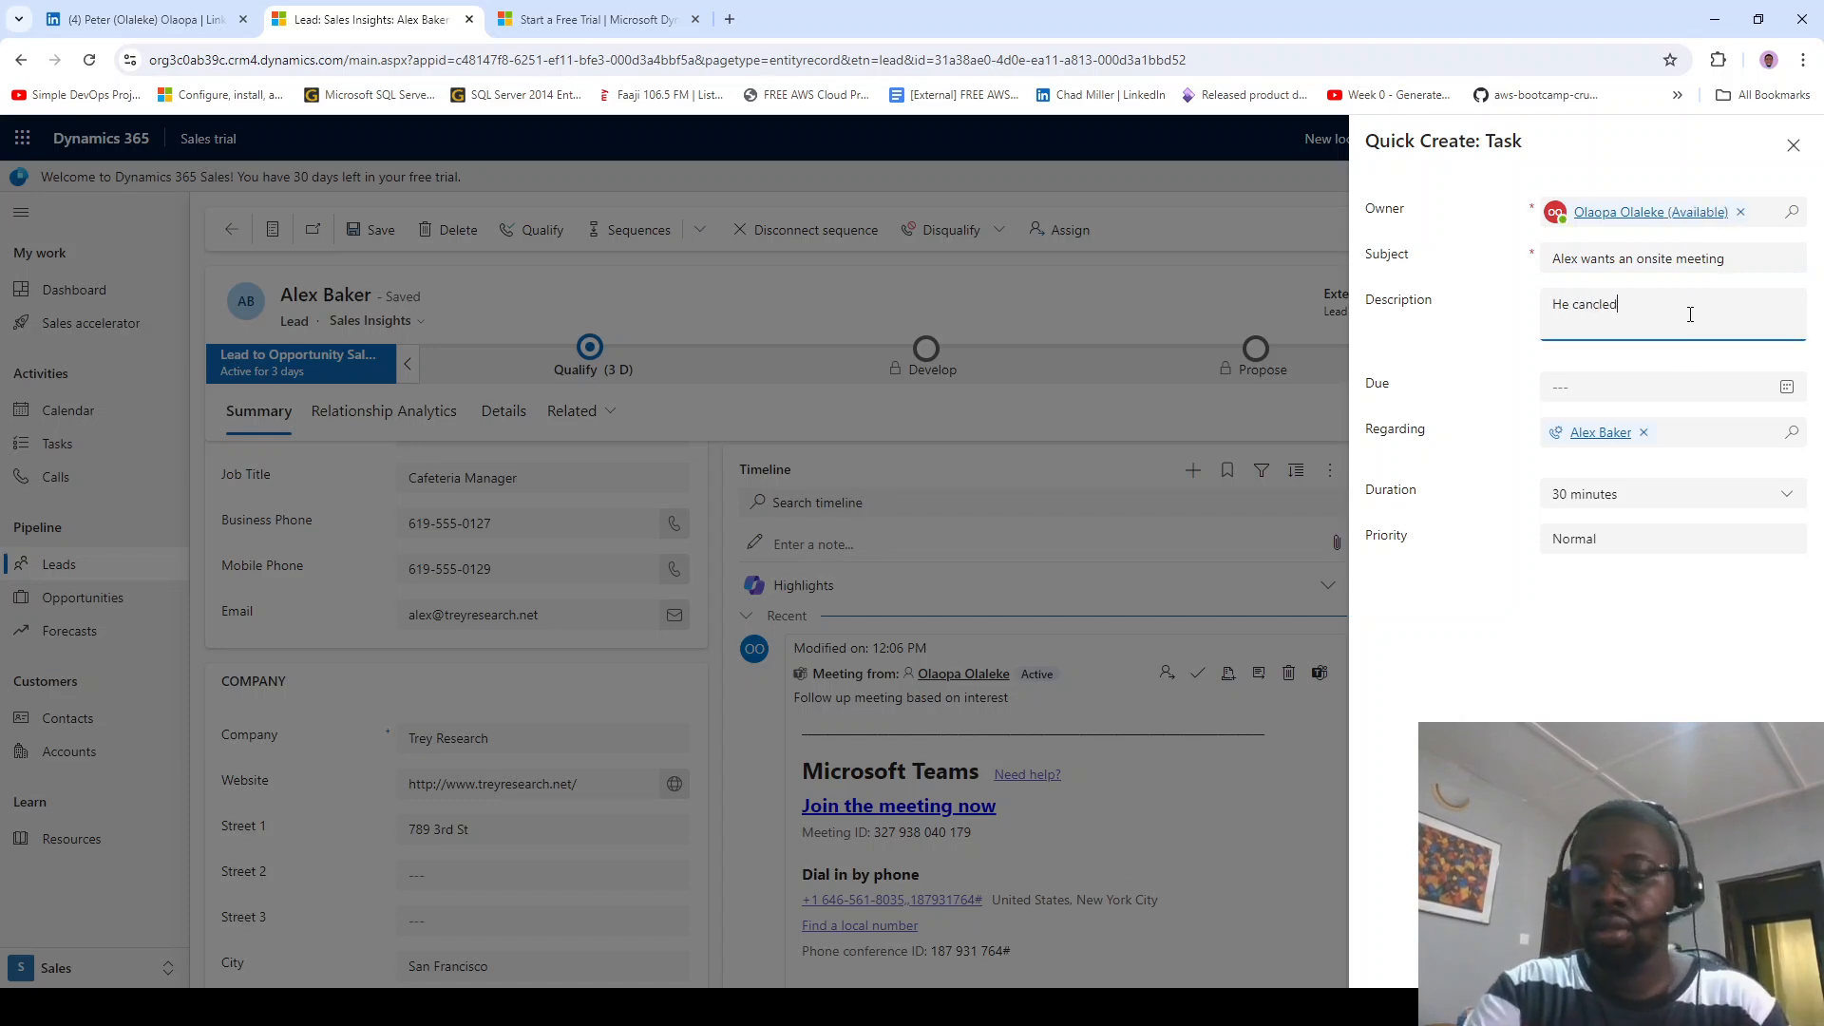
text( the te)
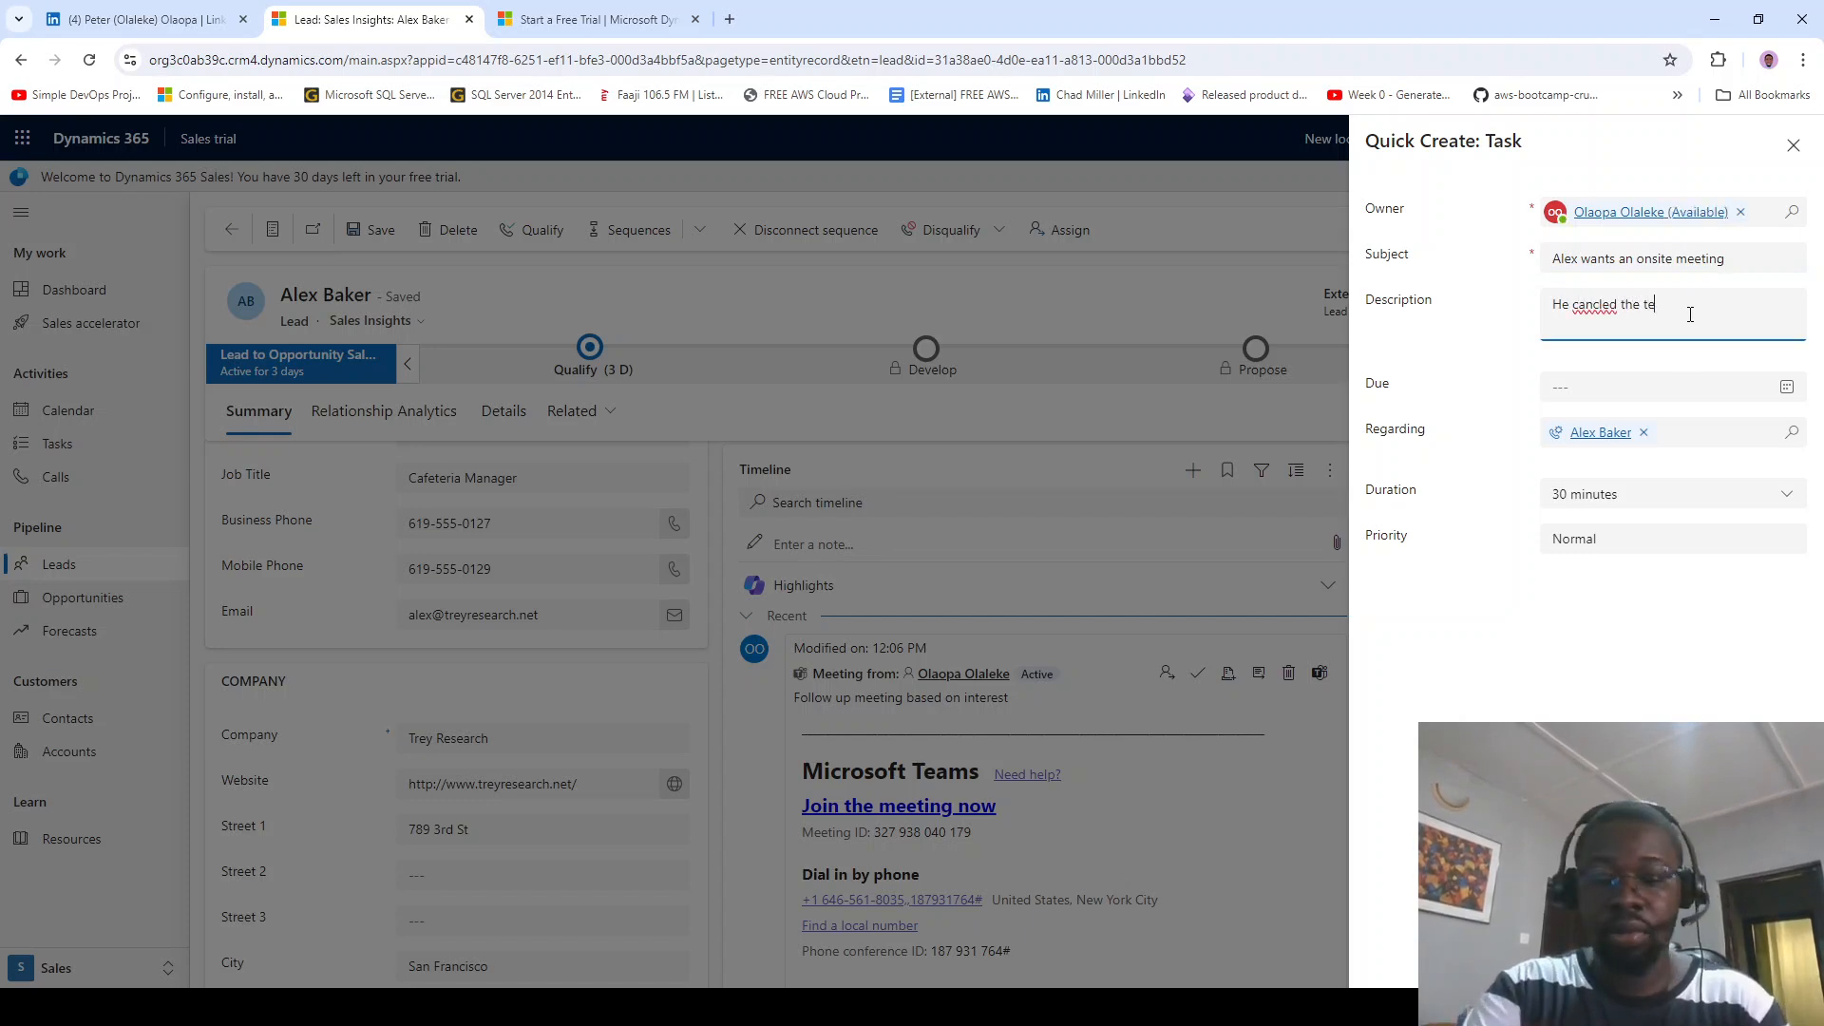
text(ams meeting an)
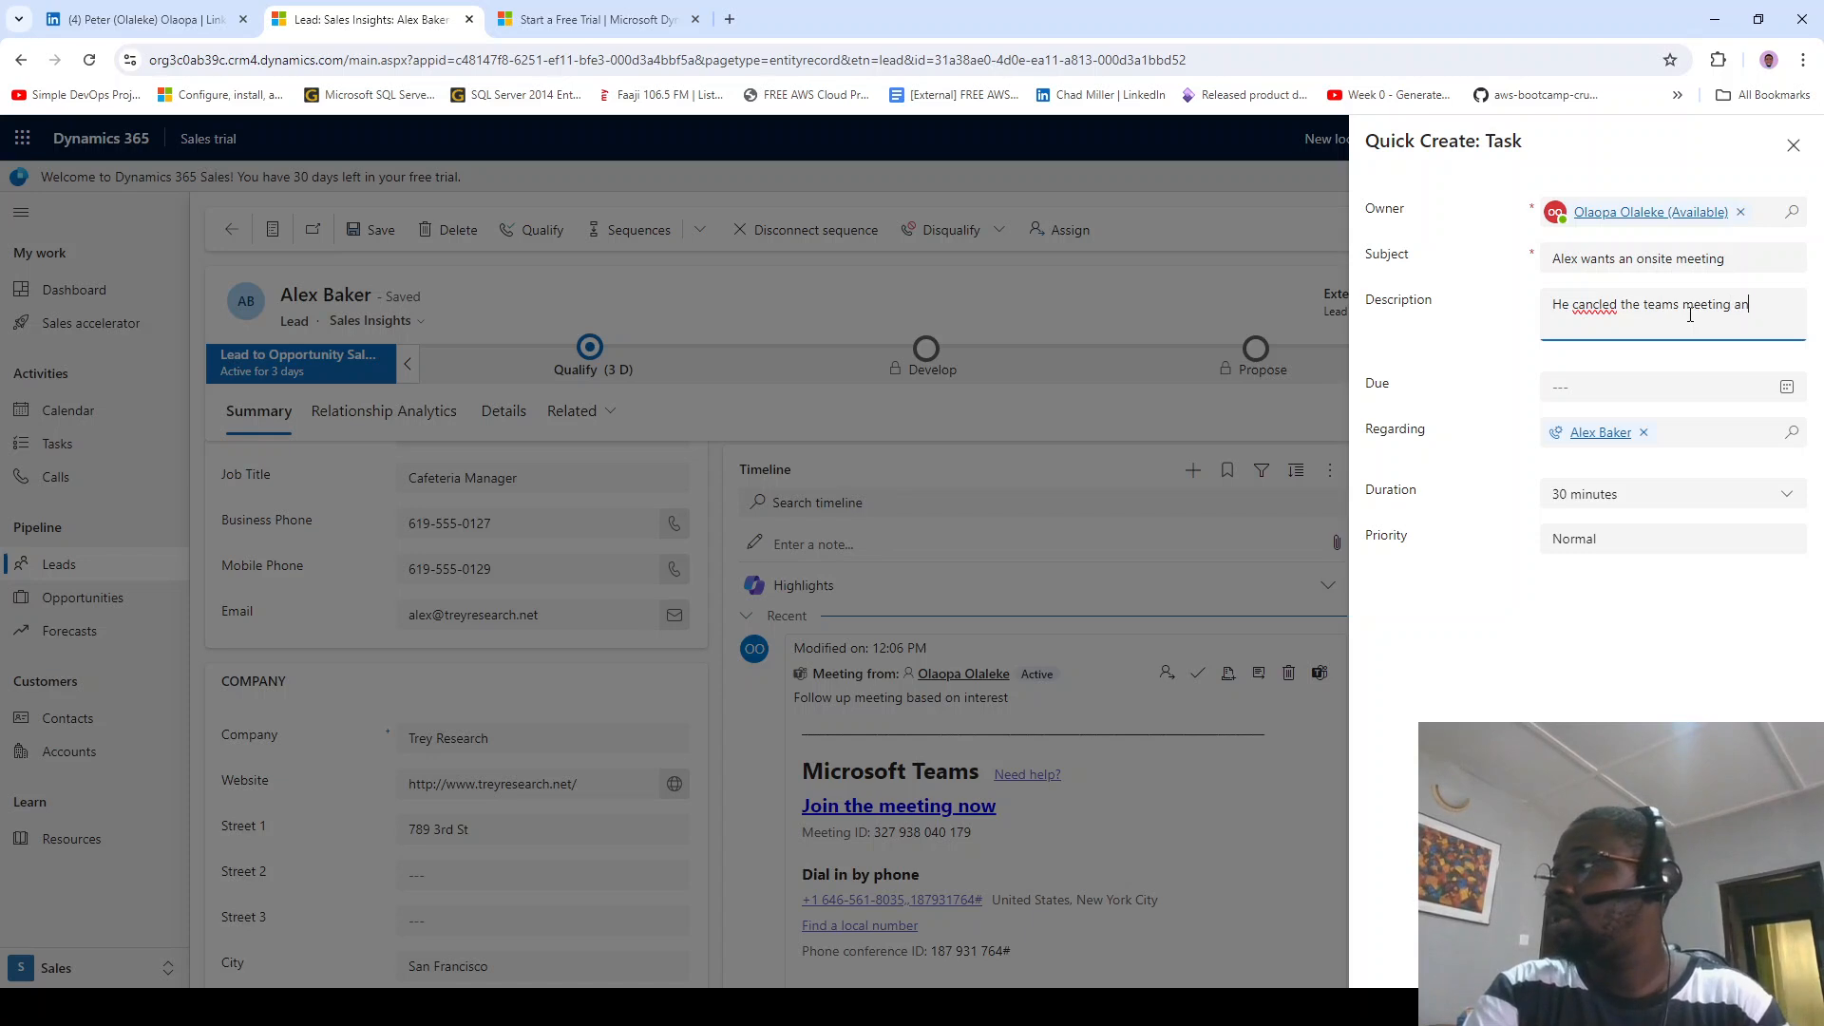
text(d requested )
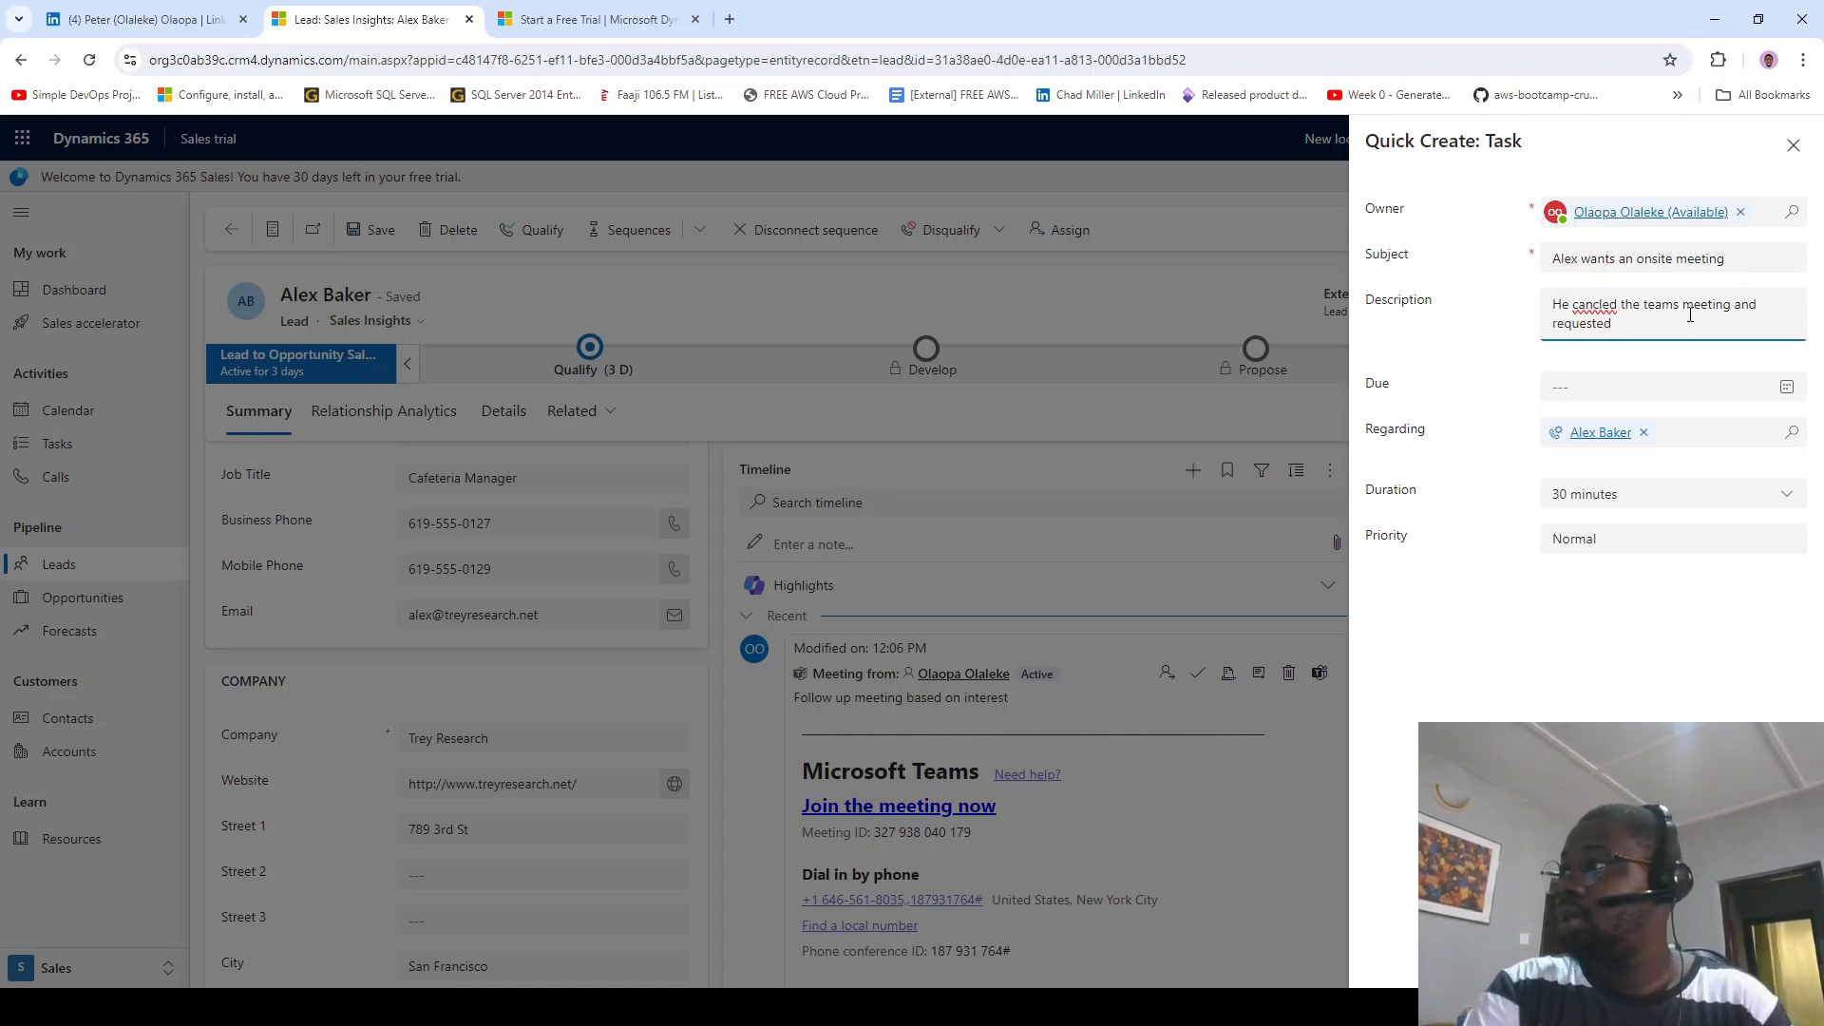
text(a )
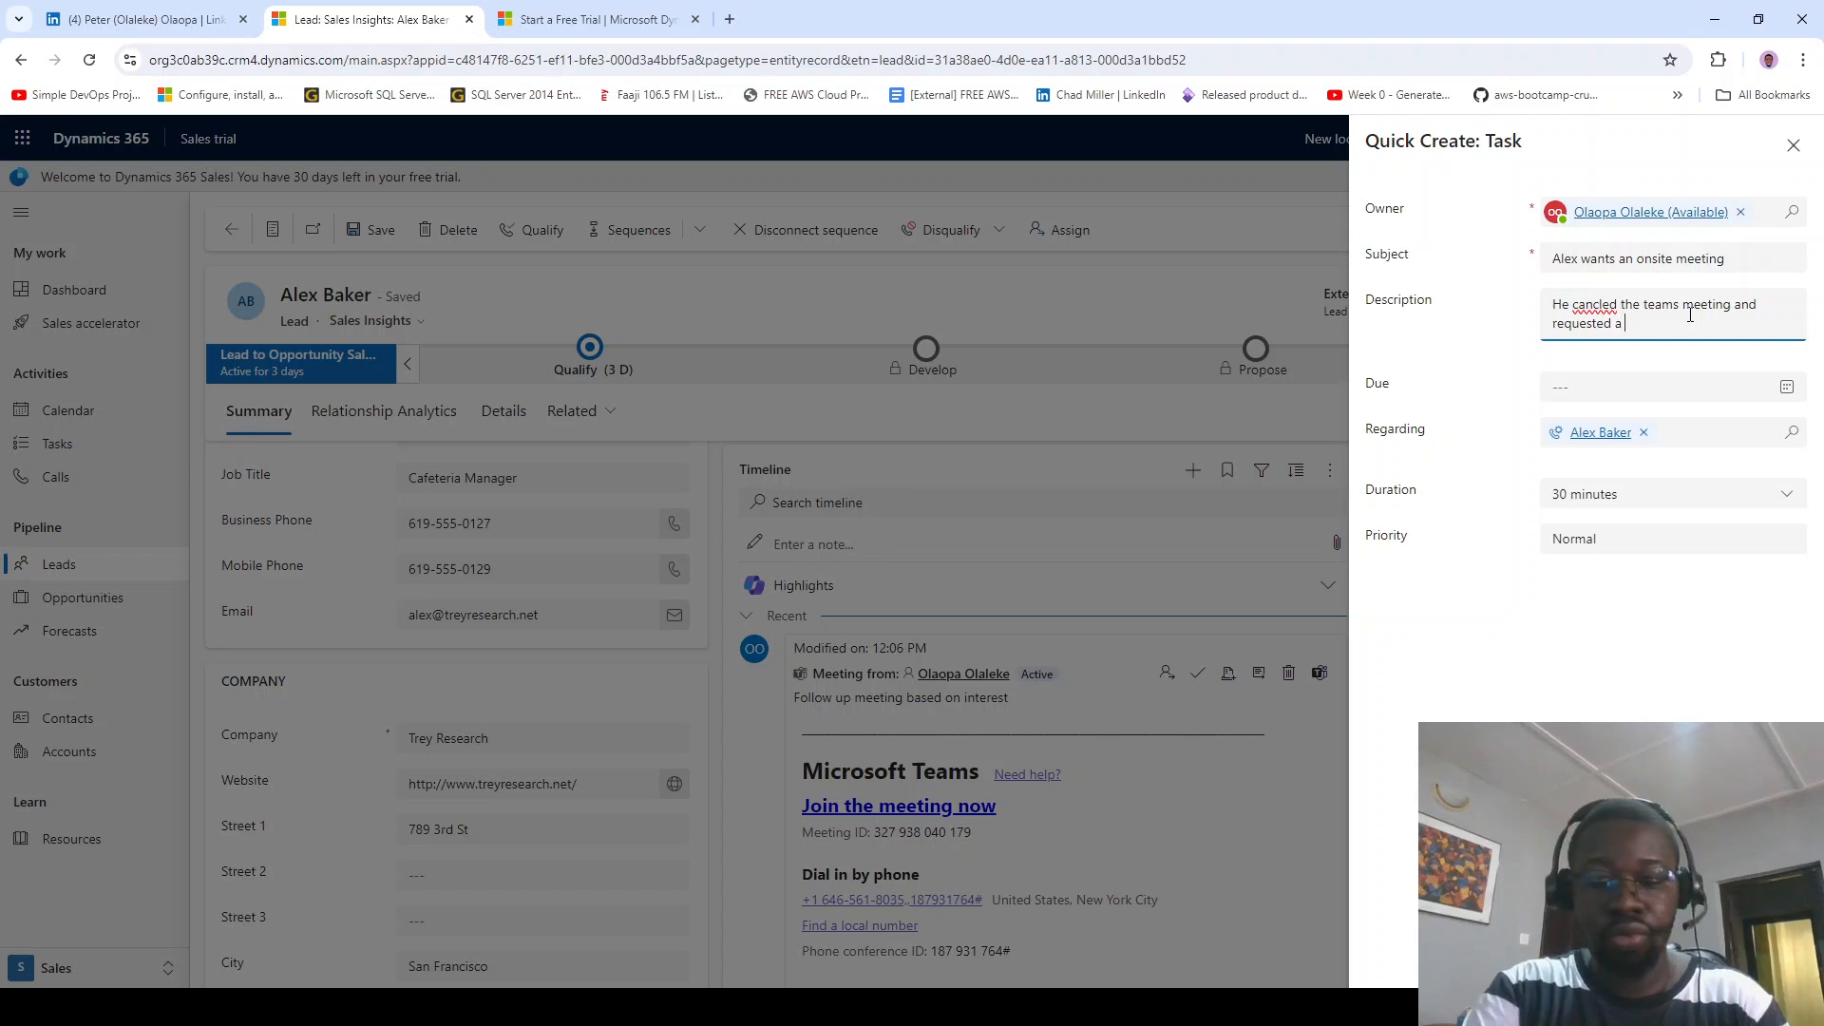
text(representat)
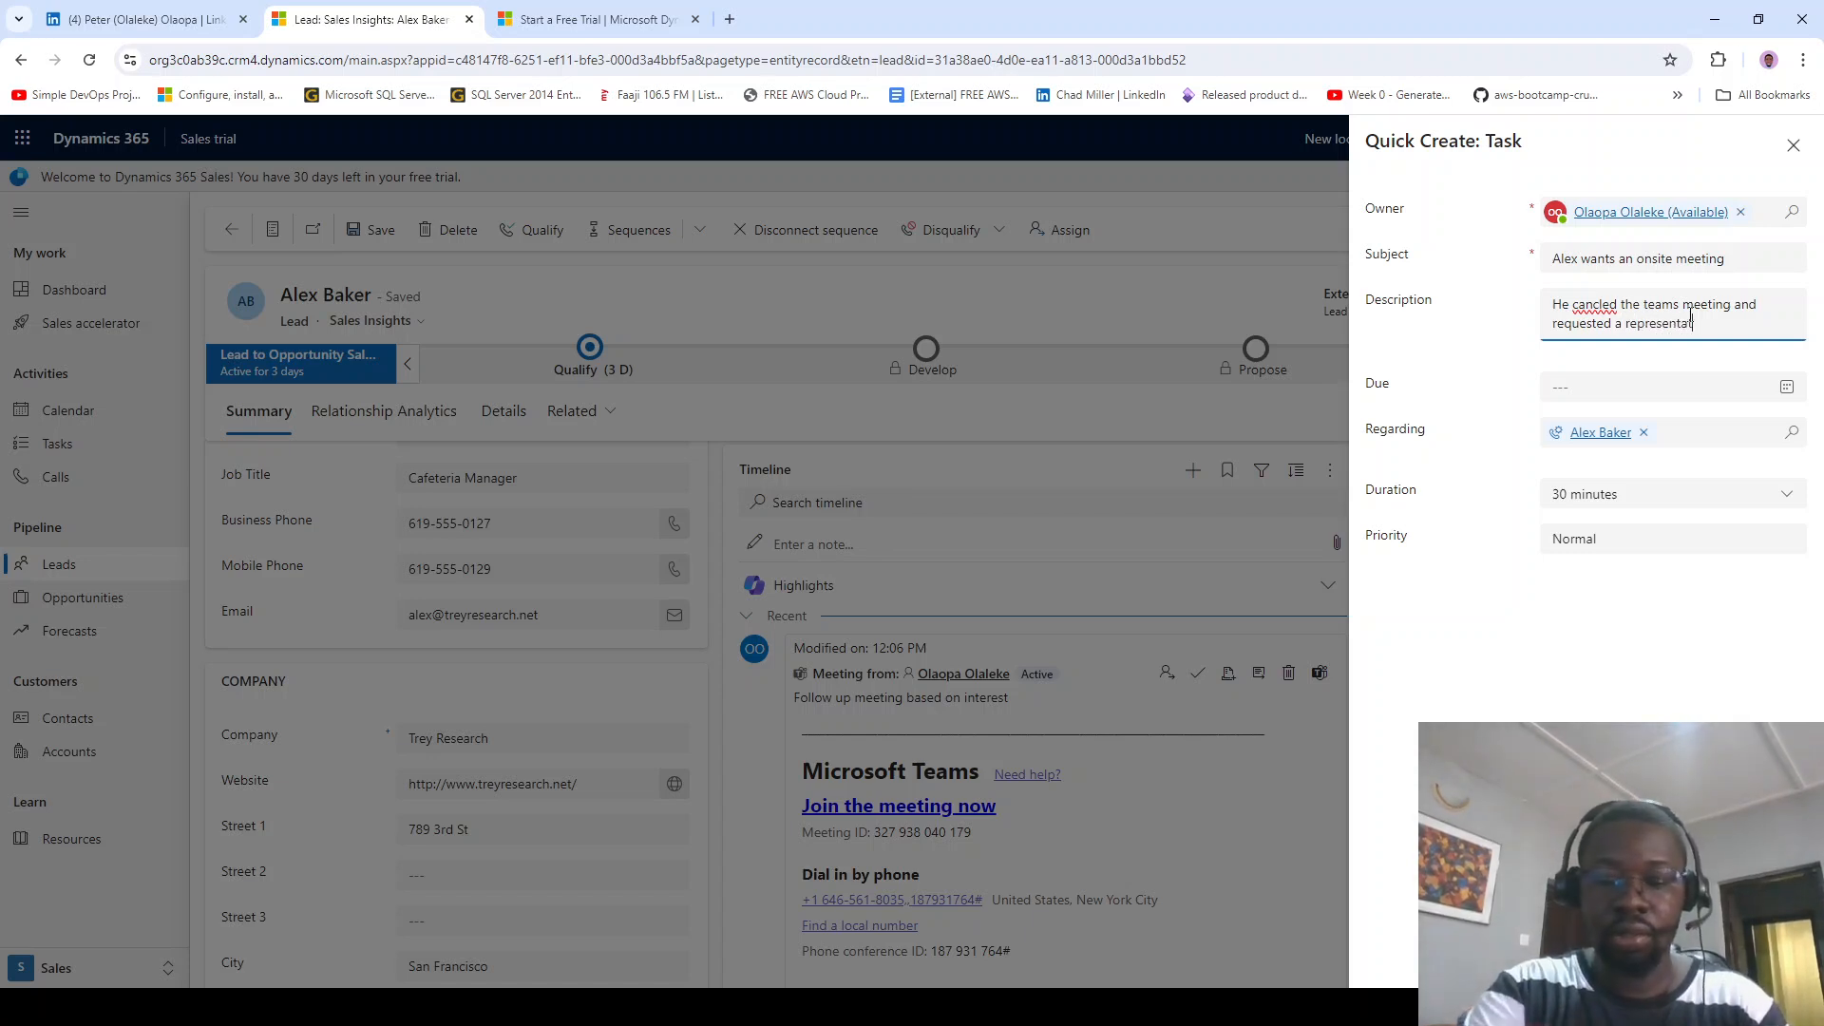
text(ive meets )
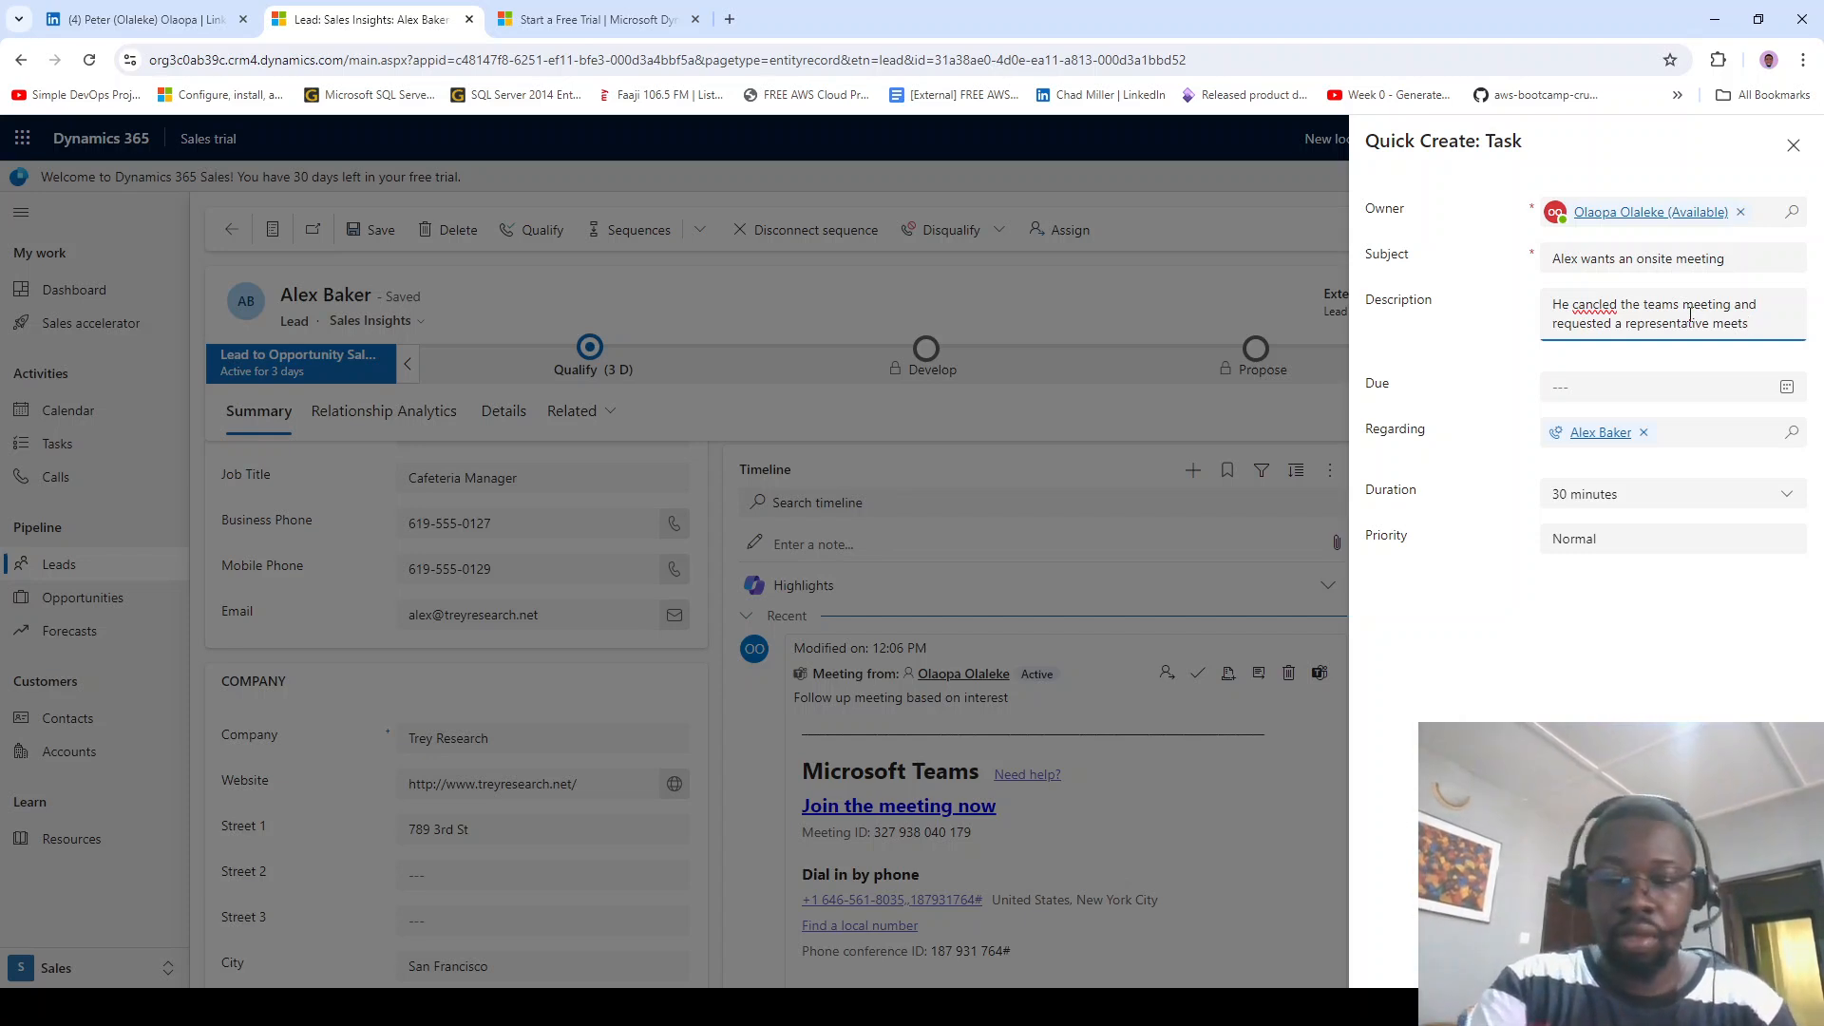
text(up at hi)
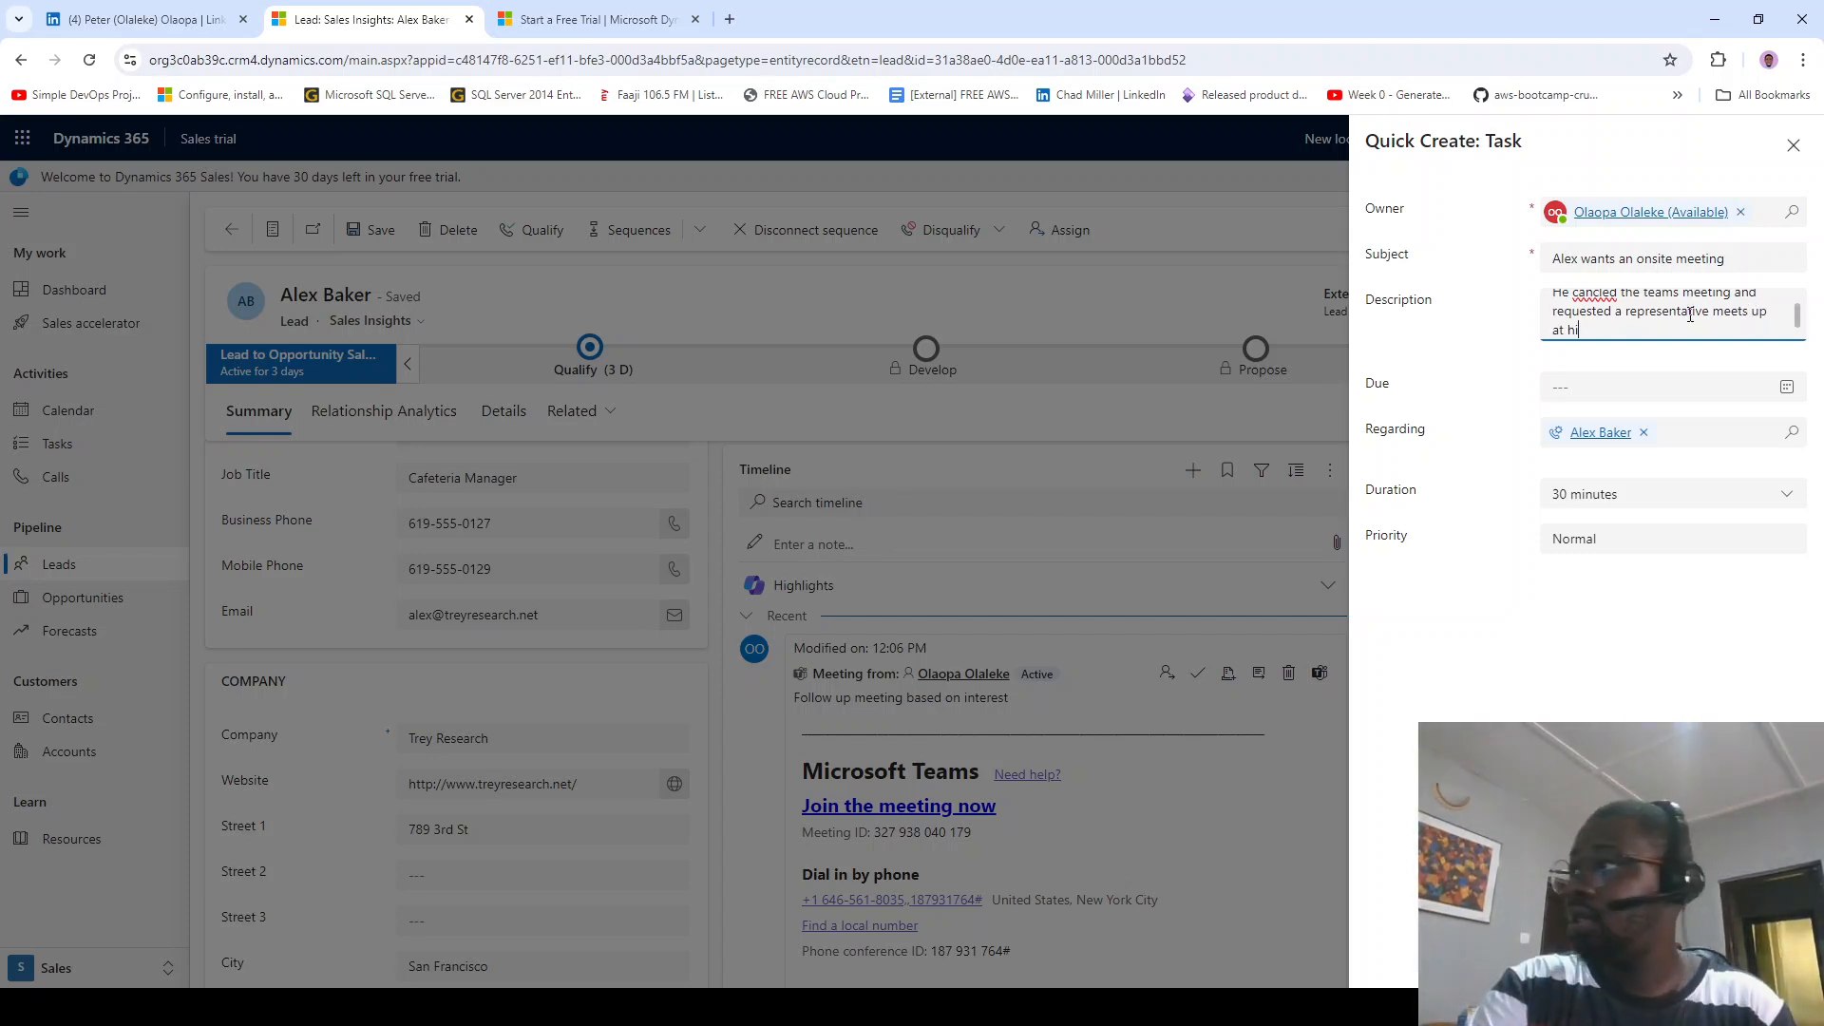
text(s office)
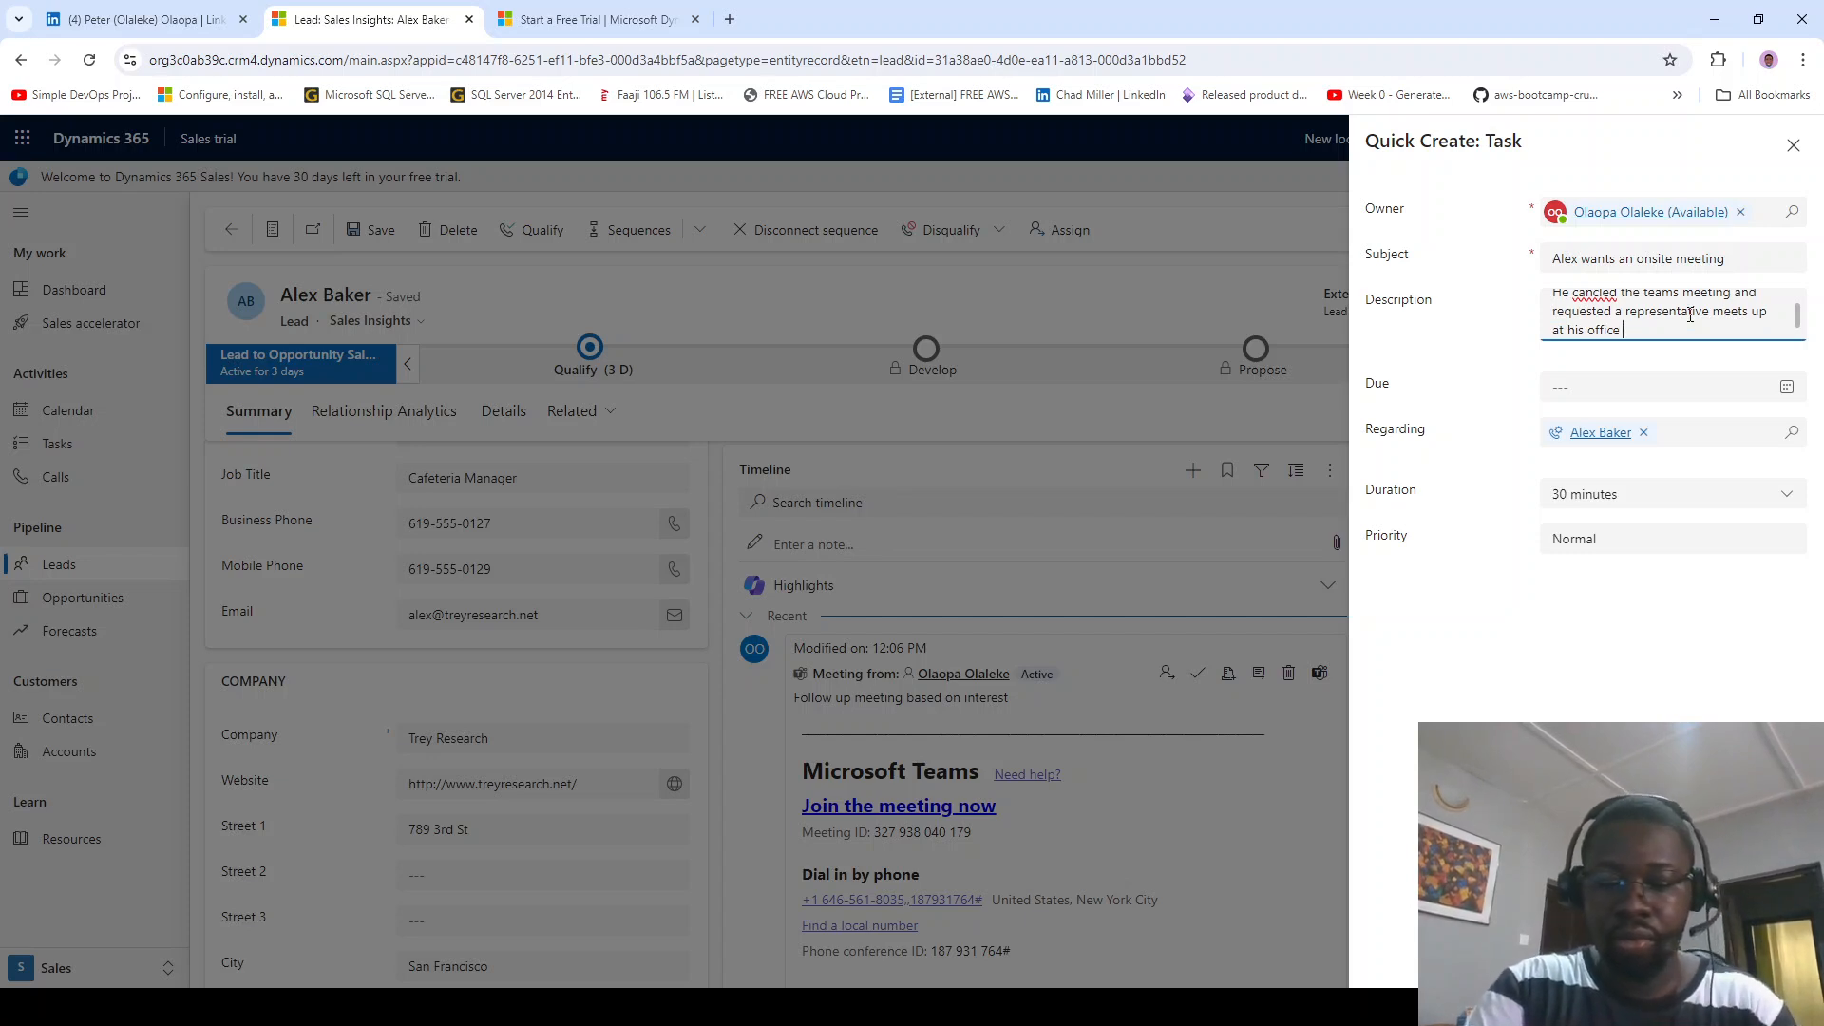
text( tomorrow.)
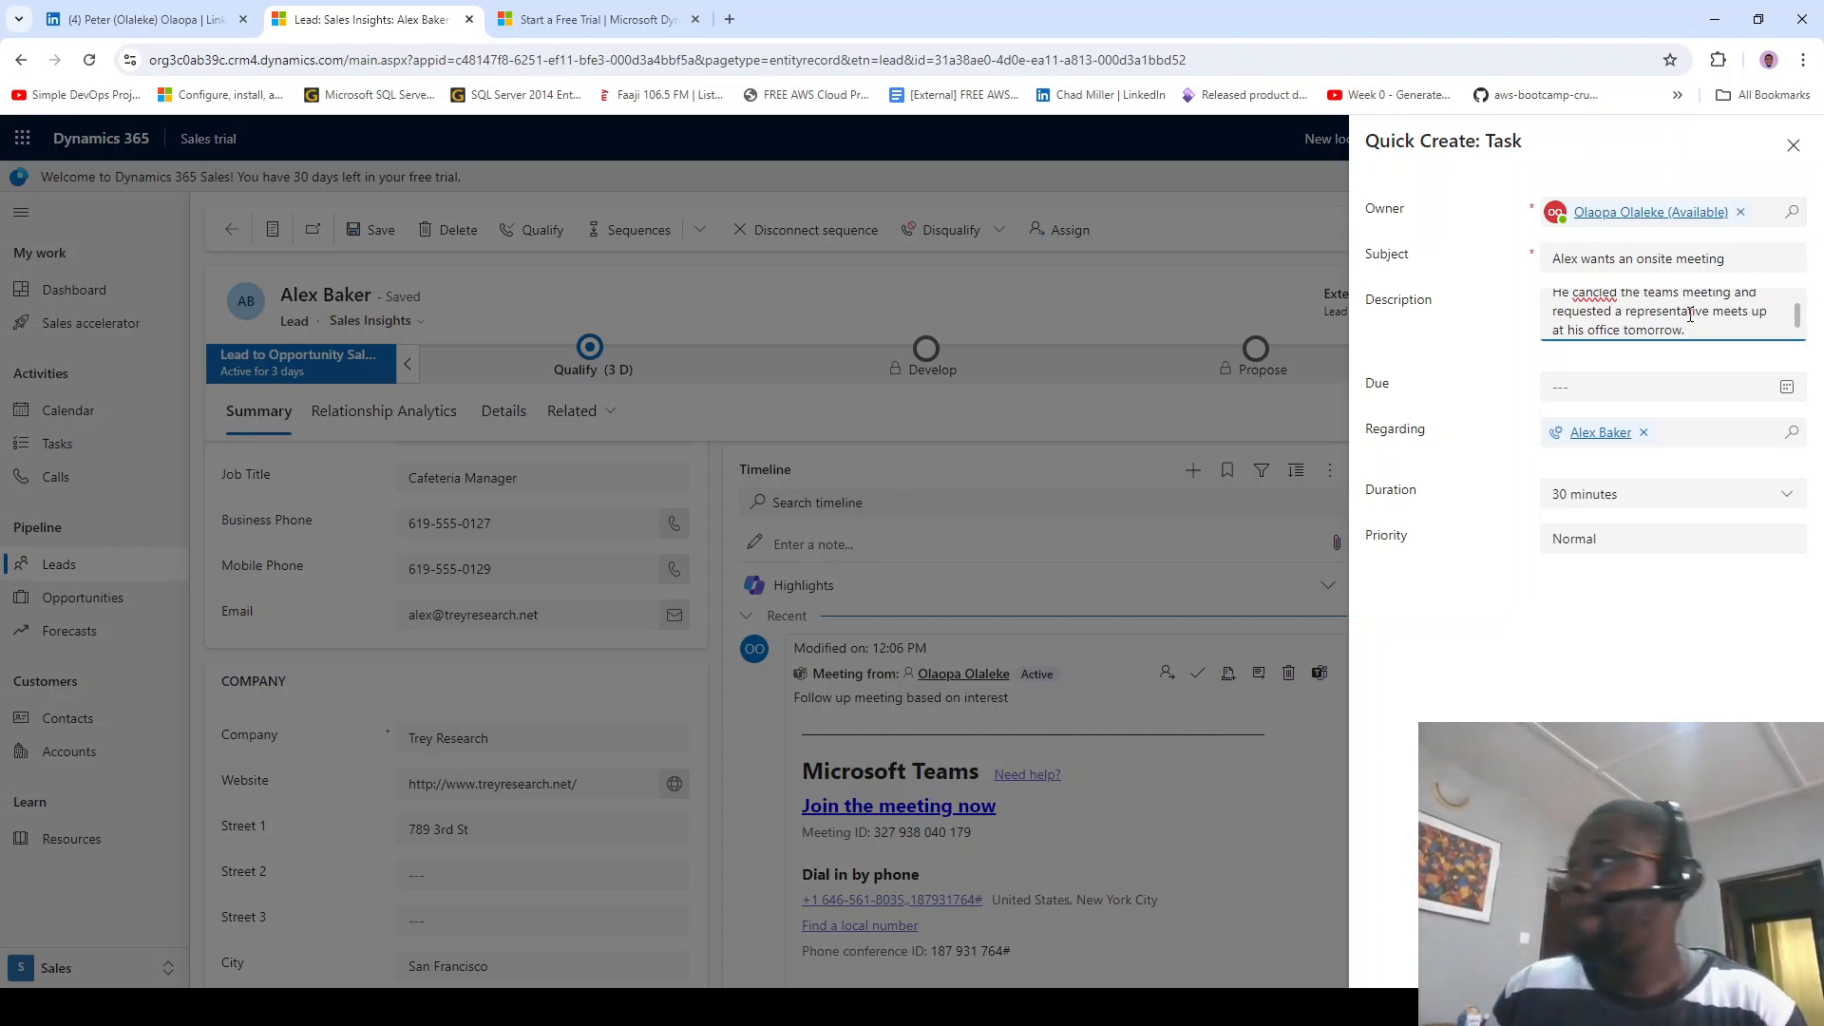
right_click(1585, 293)
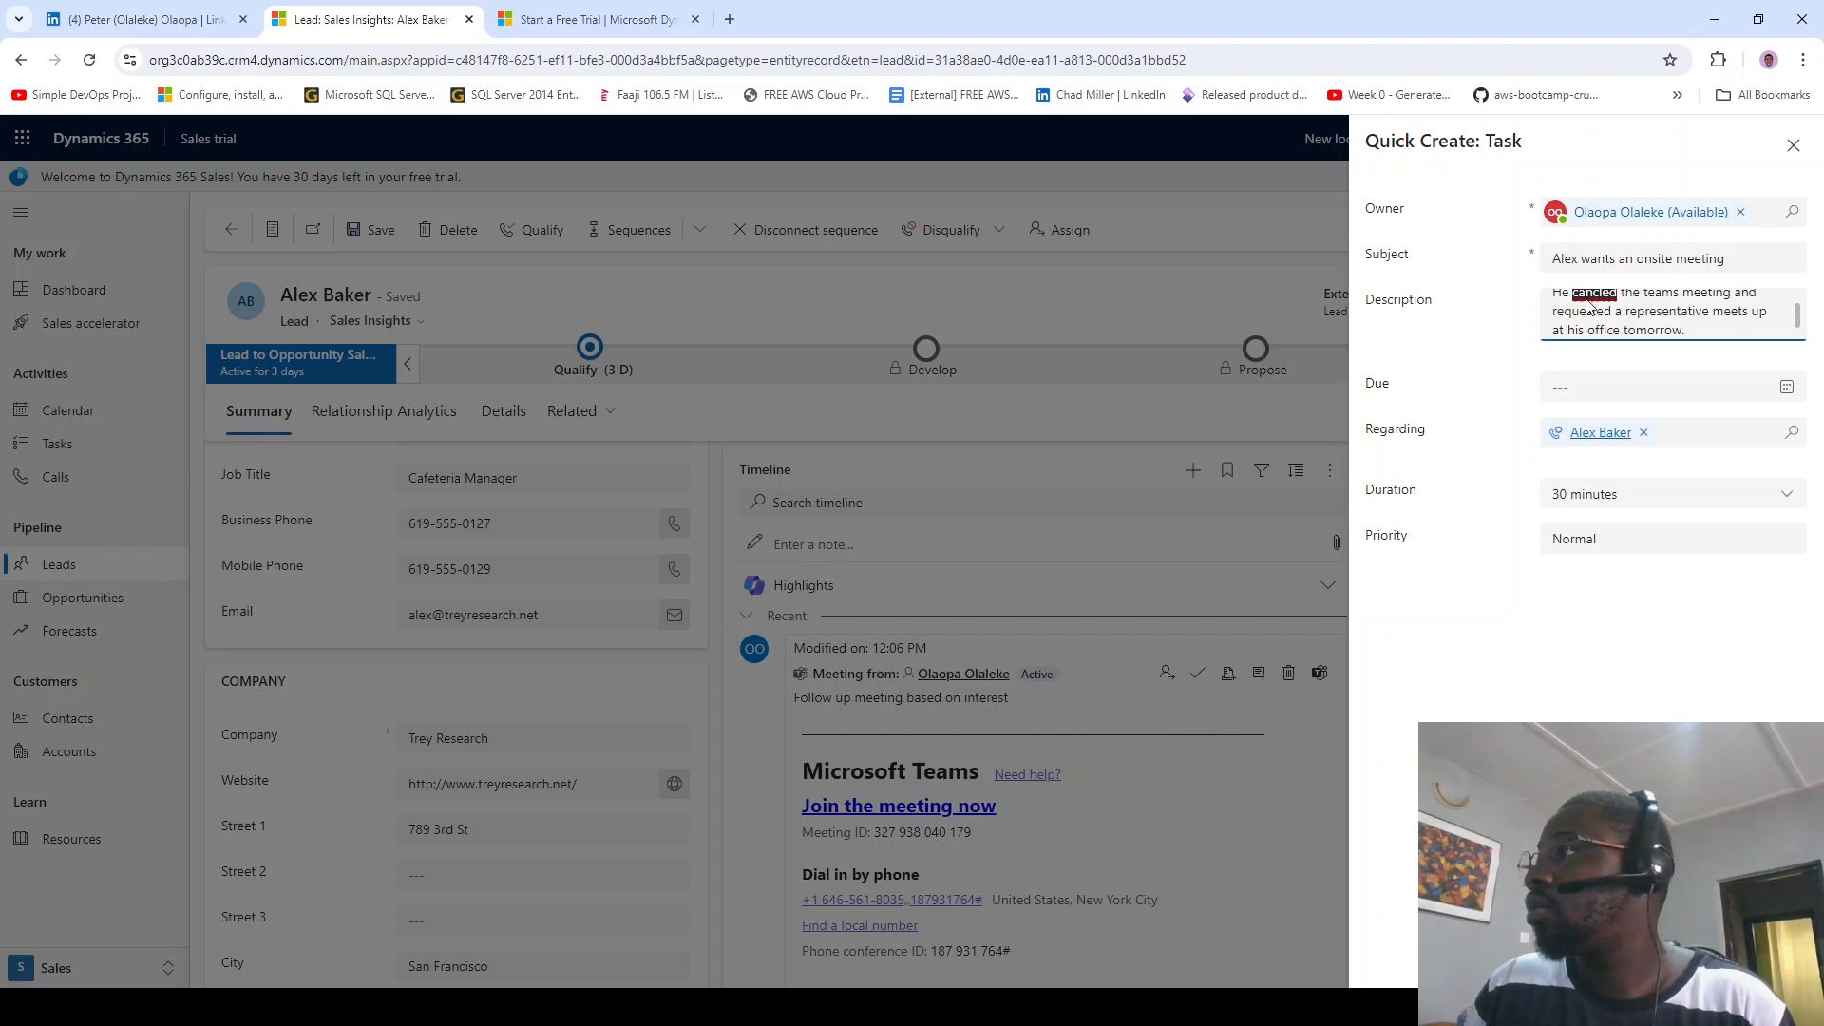
click(1474, 321)
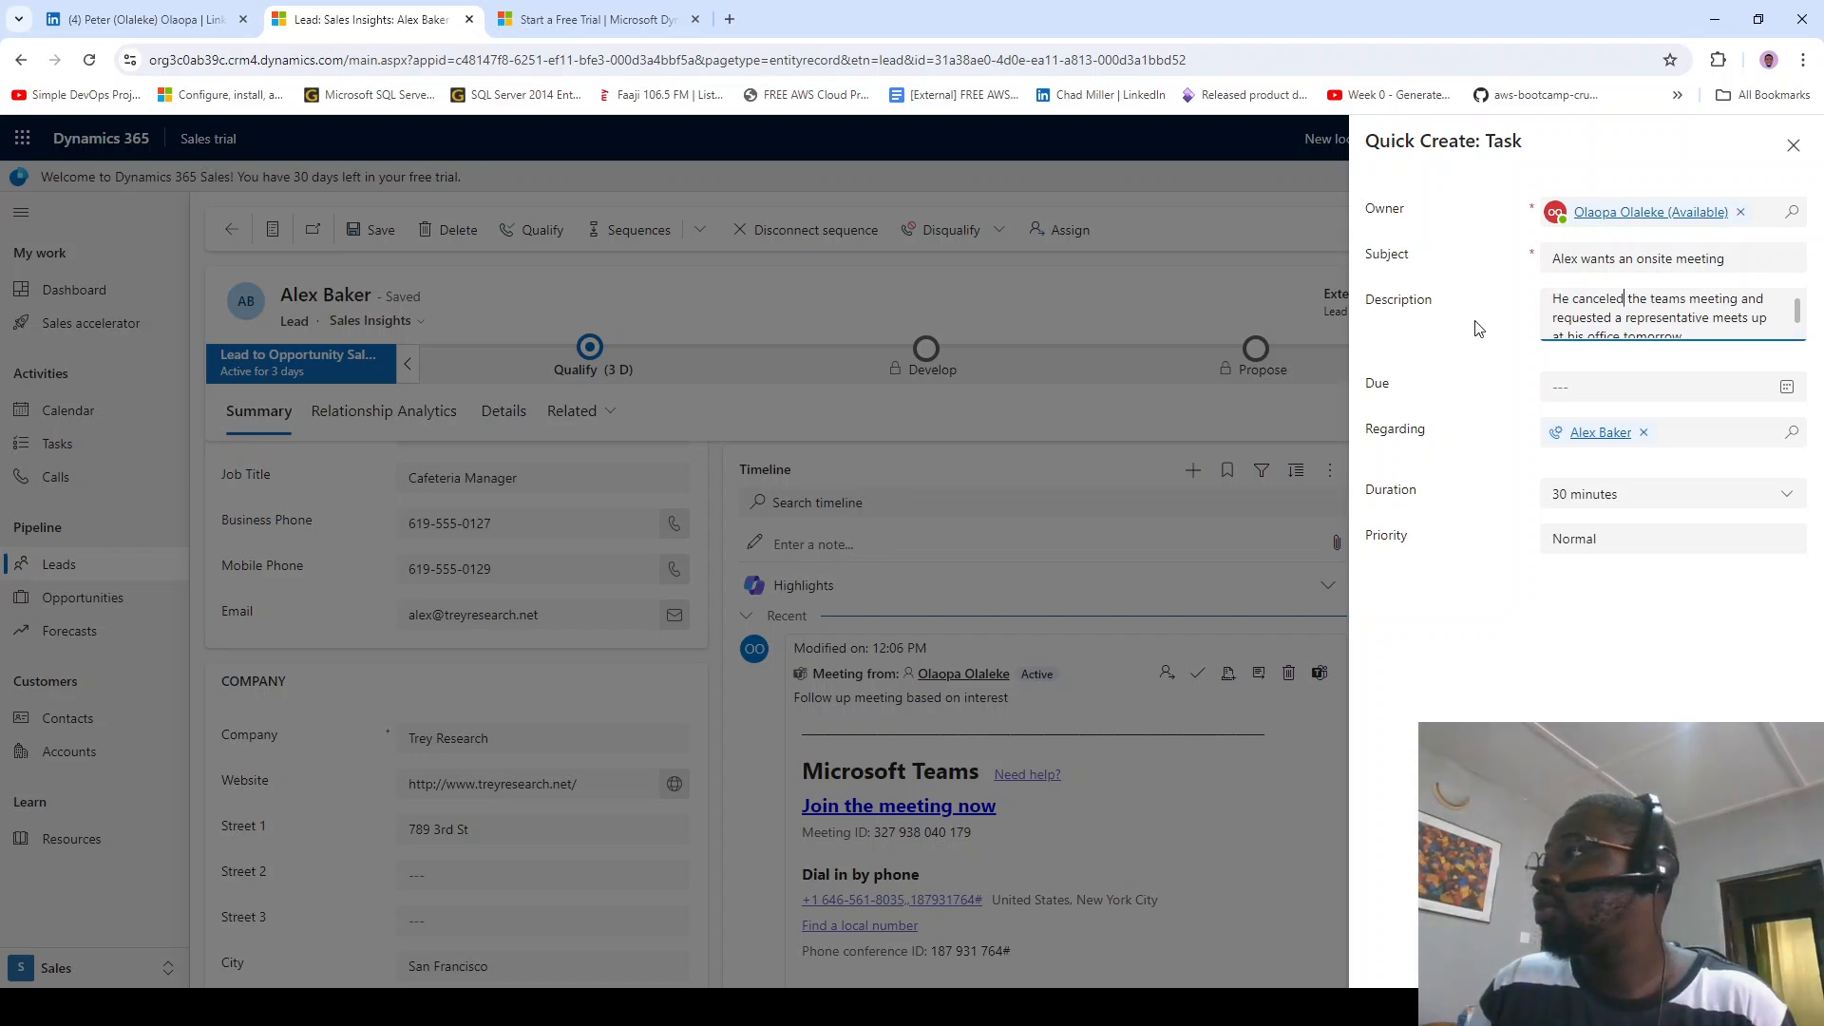
Step: Set the task's due date to 8/7/2024 at 1:00 PM and save the task with its 30-minute duration
click(1786, 387)
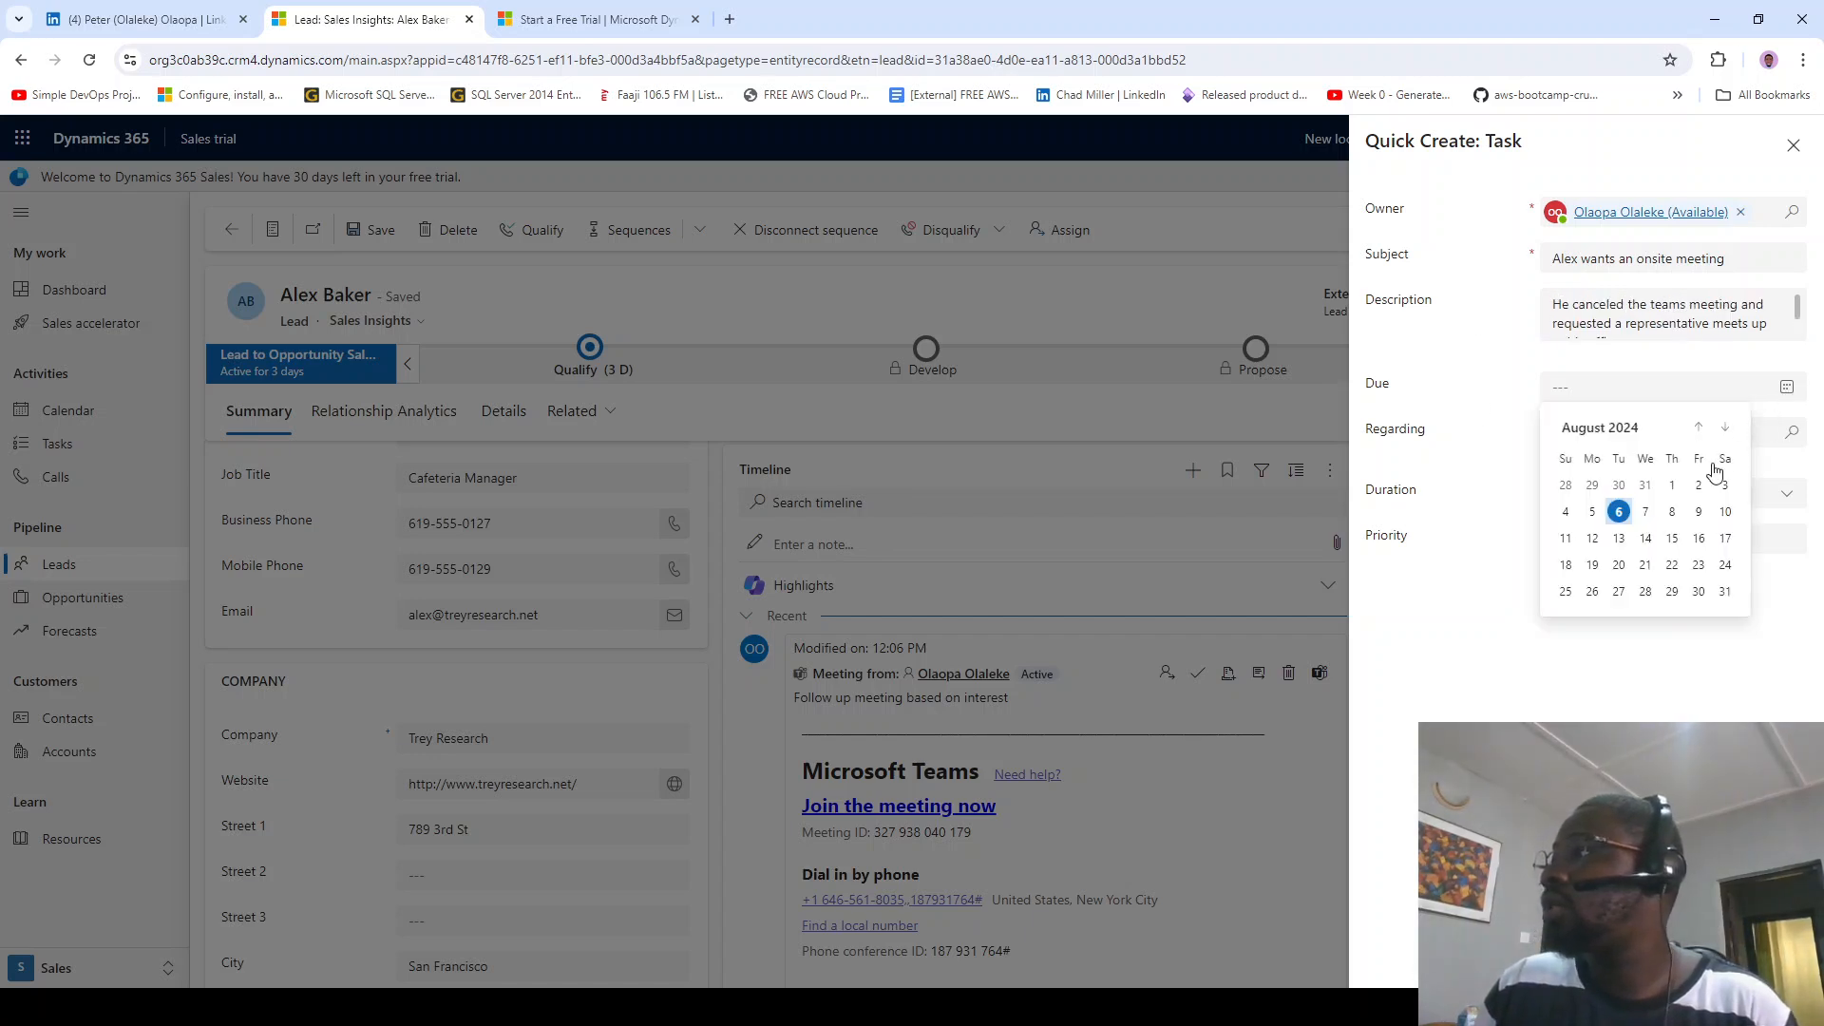
click(1651, 518)
click(1776, 432)
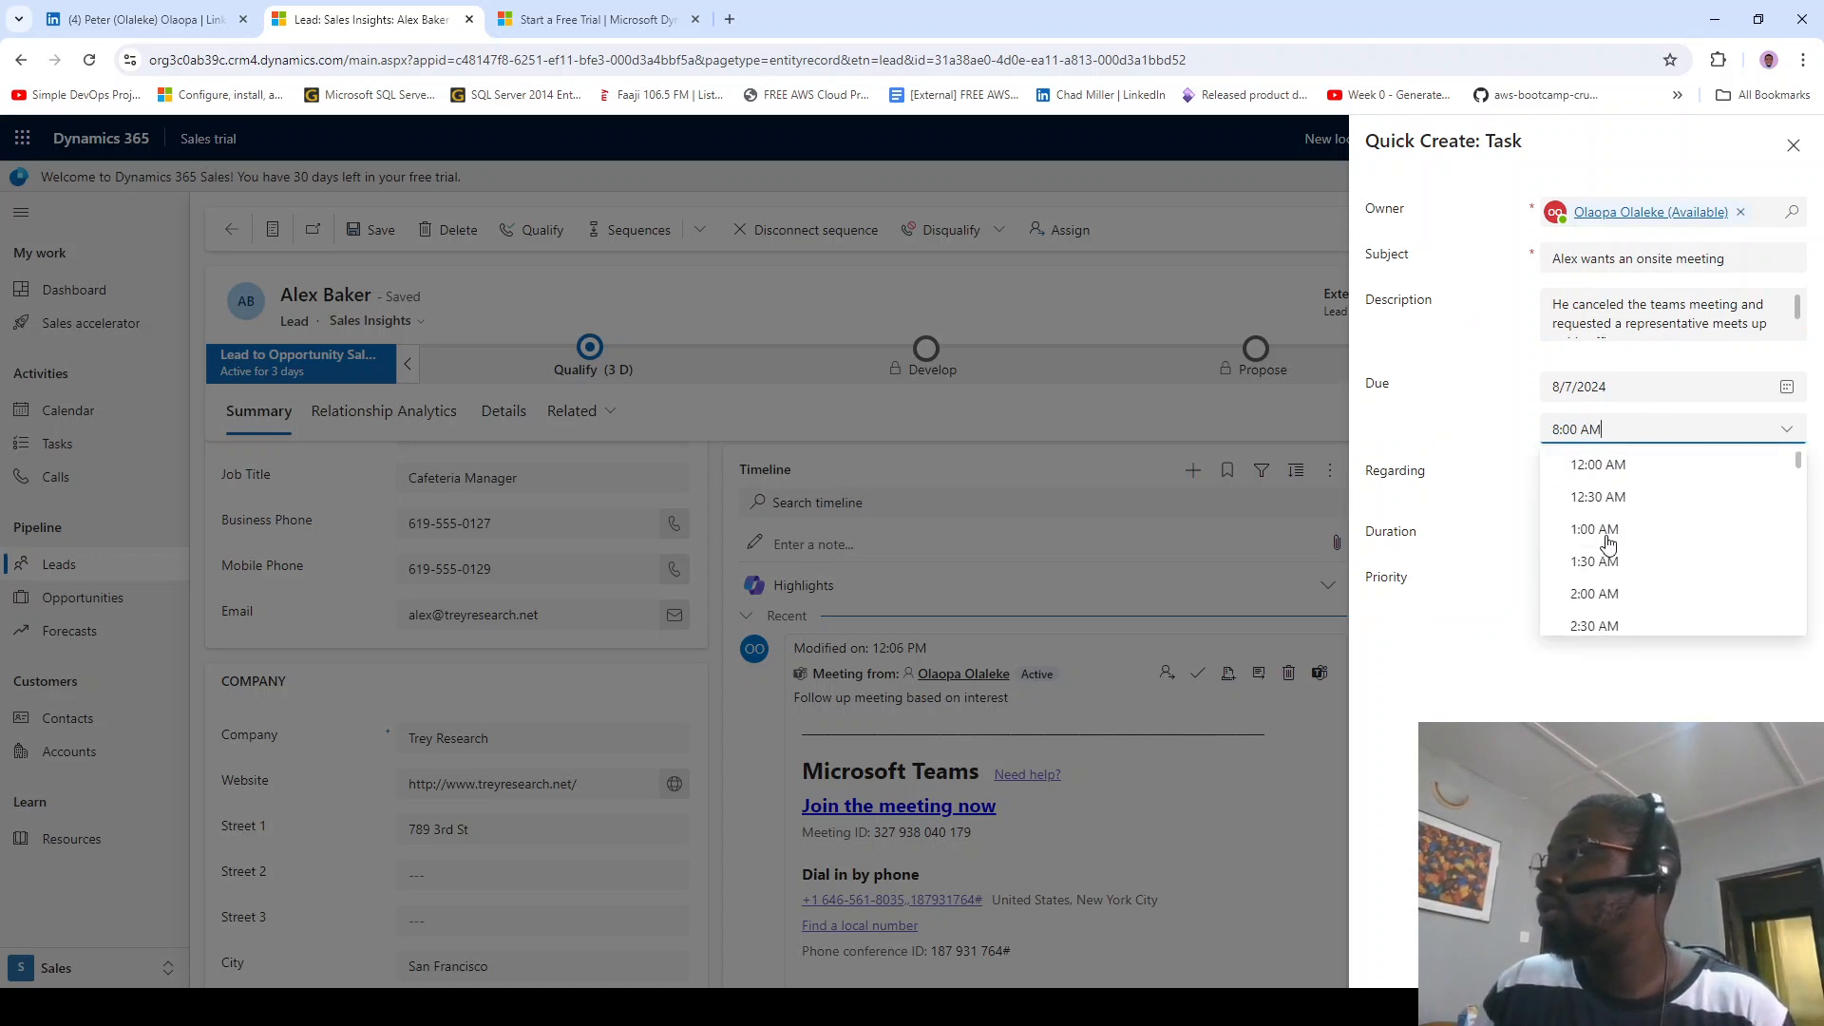
click(1610, 536)
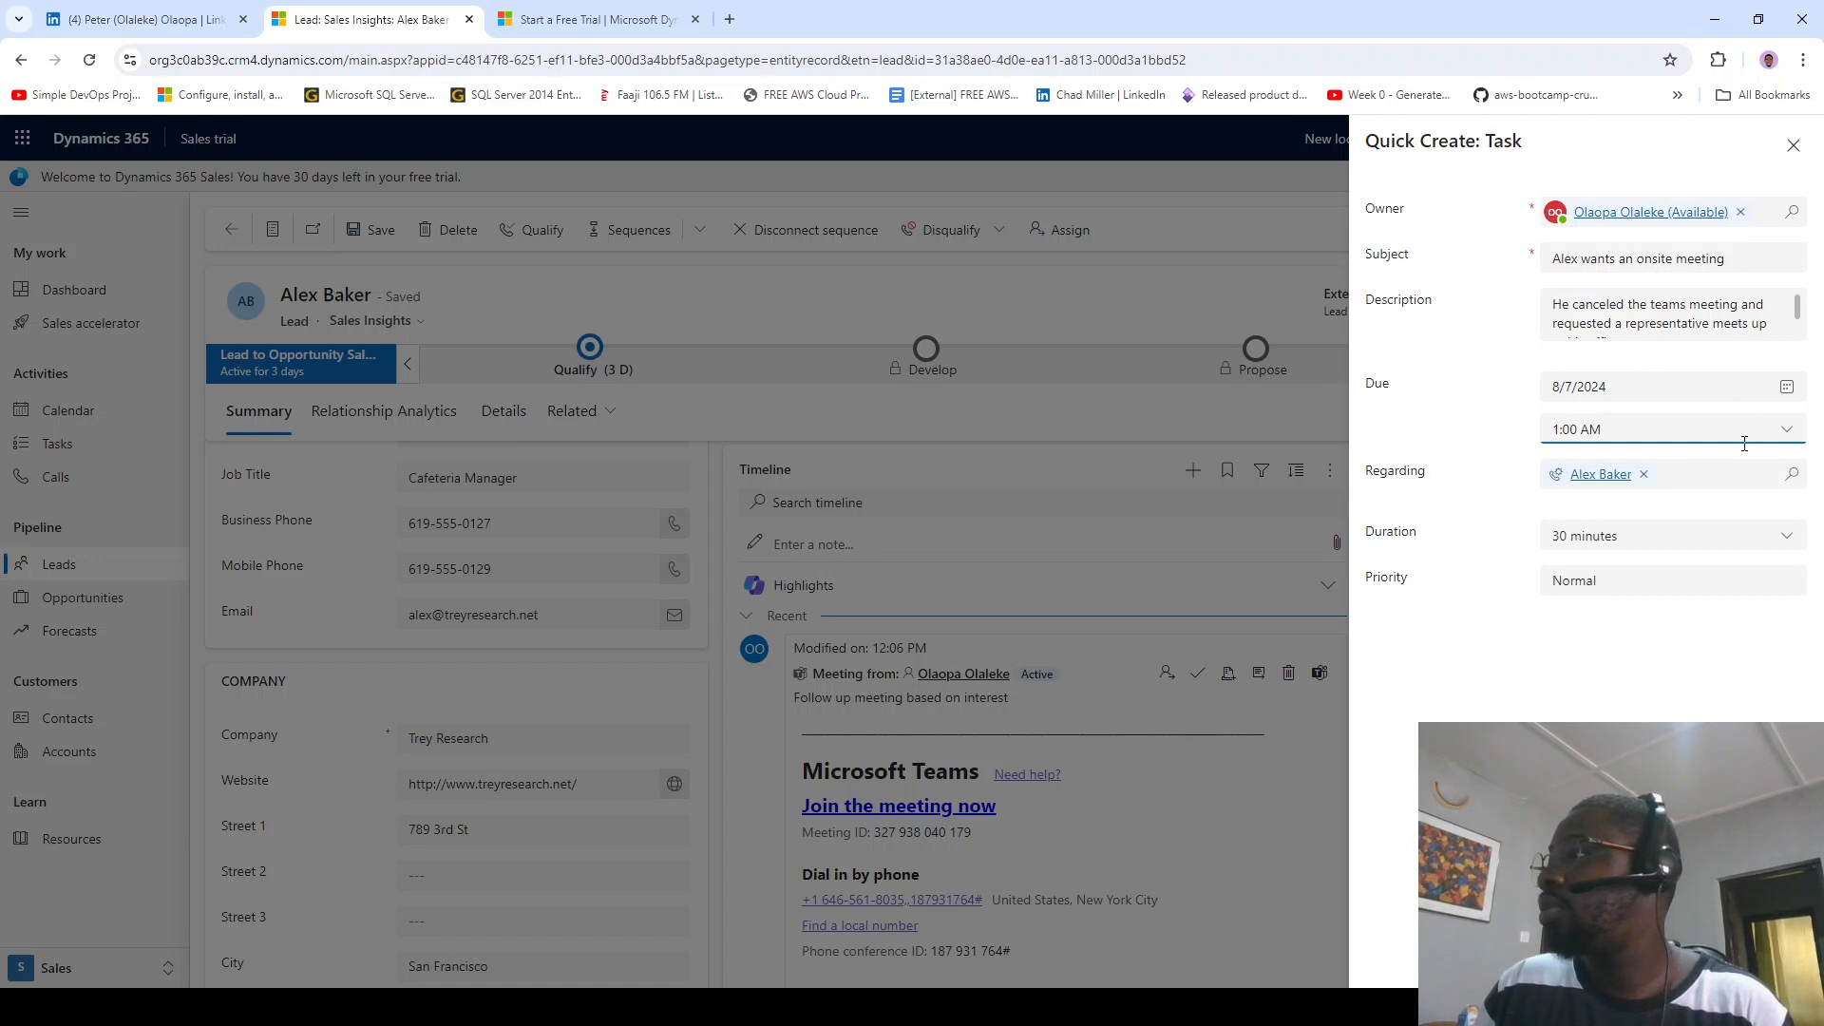
click(1782, 430)
scroll(1608, 529, down, 4)
scroll(1608, 534, down, 5)
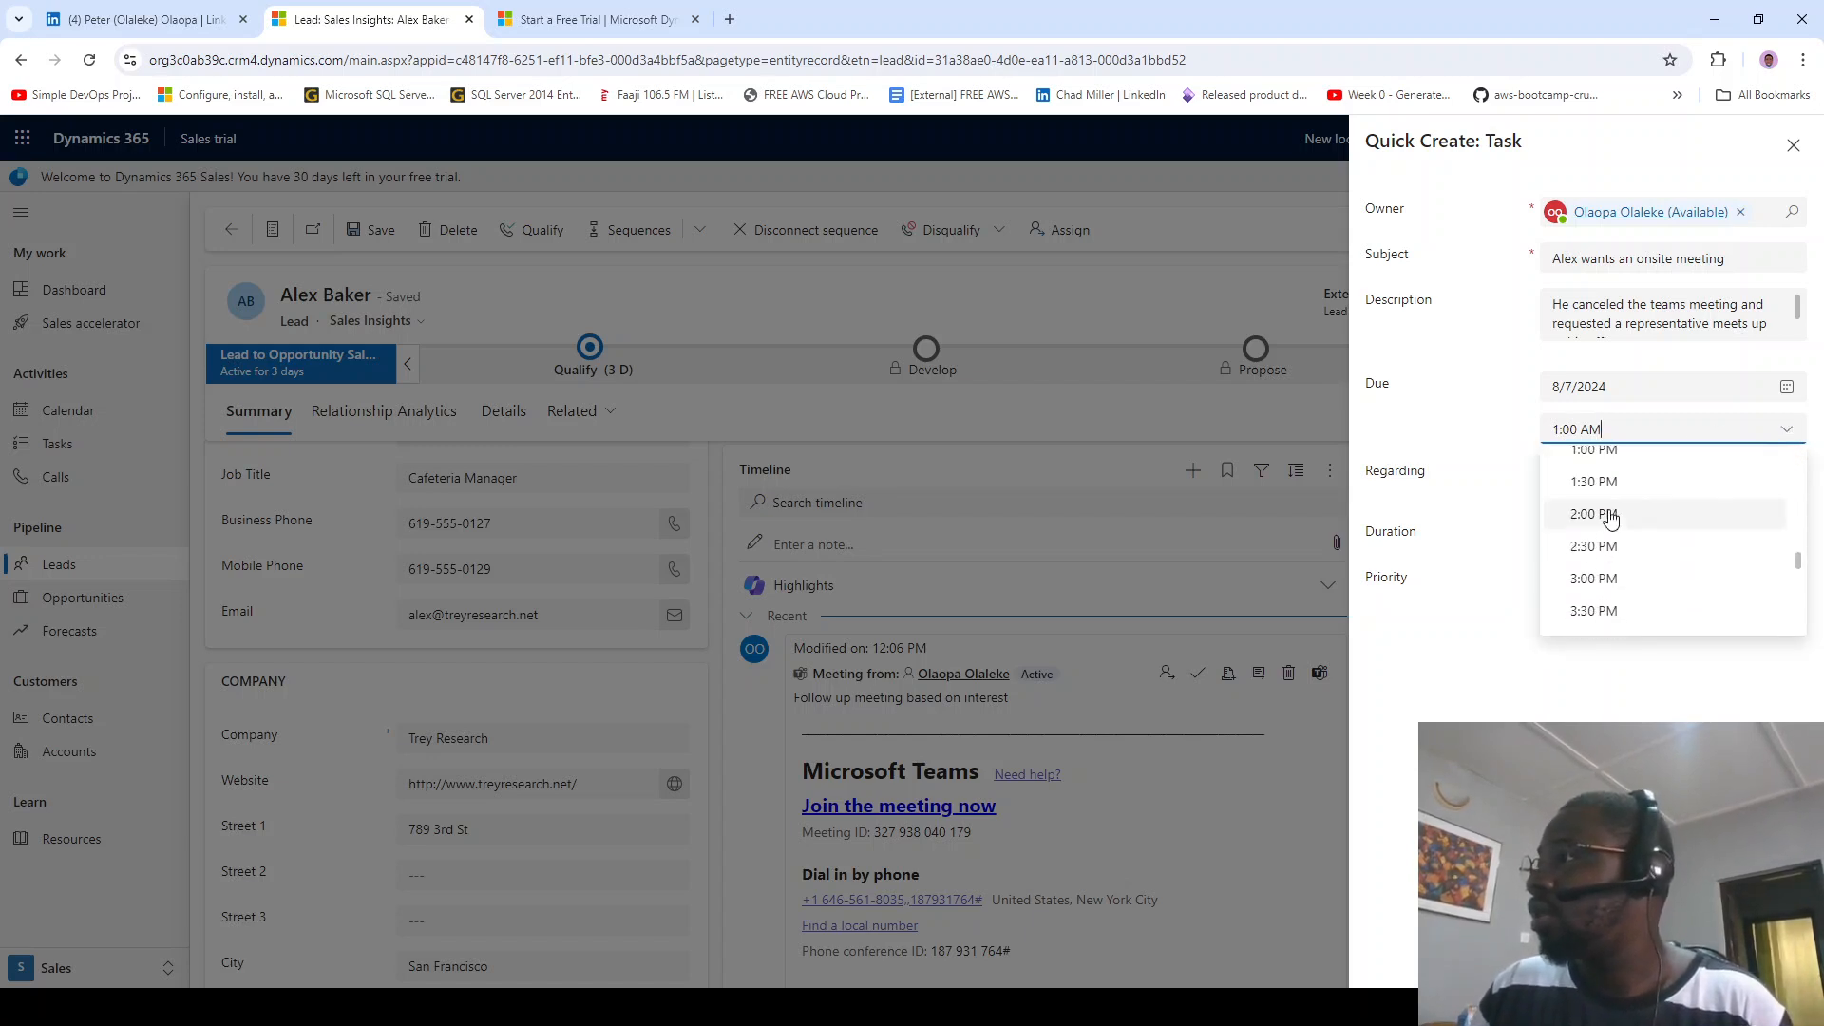
click(1622, 454)
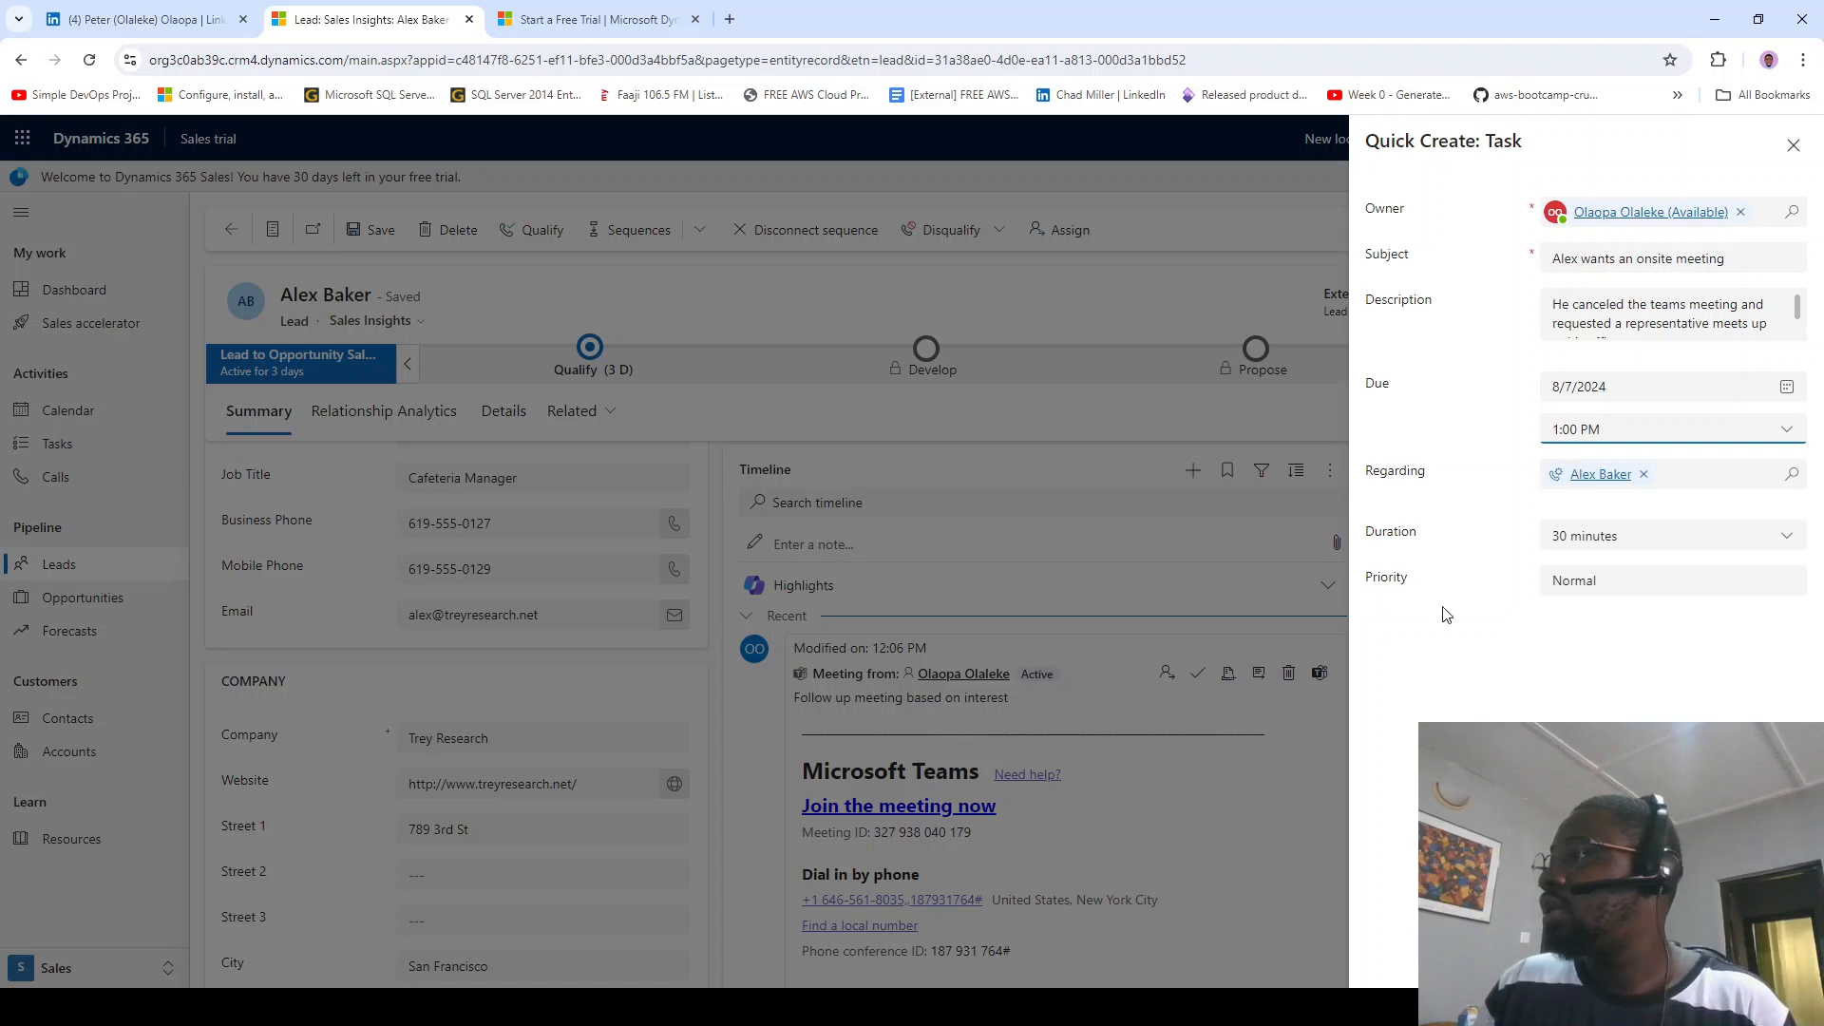
click(1636, 960)
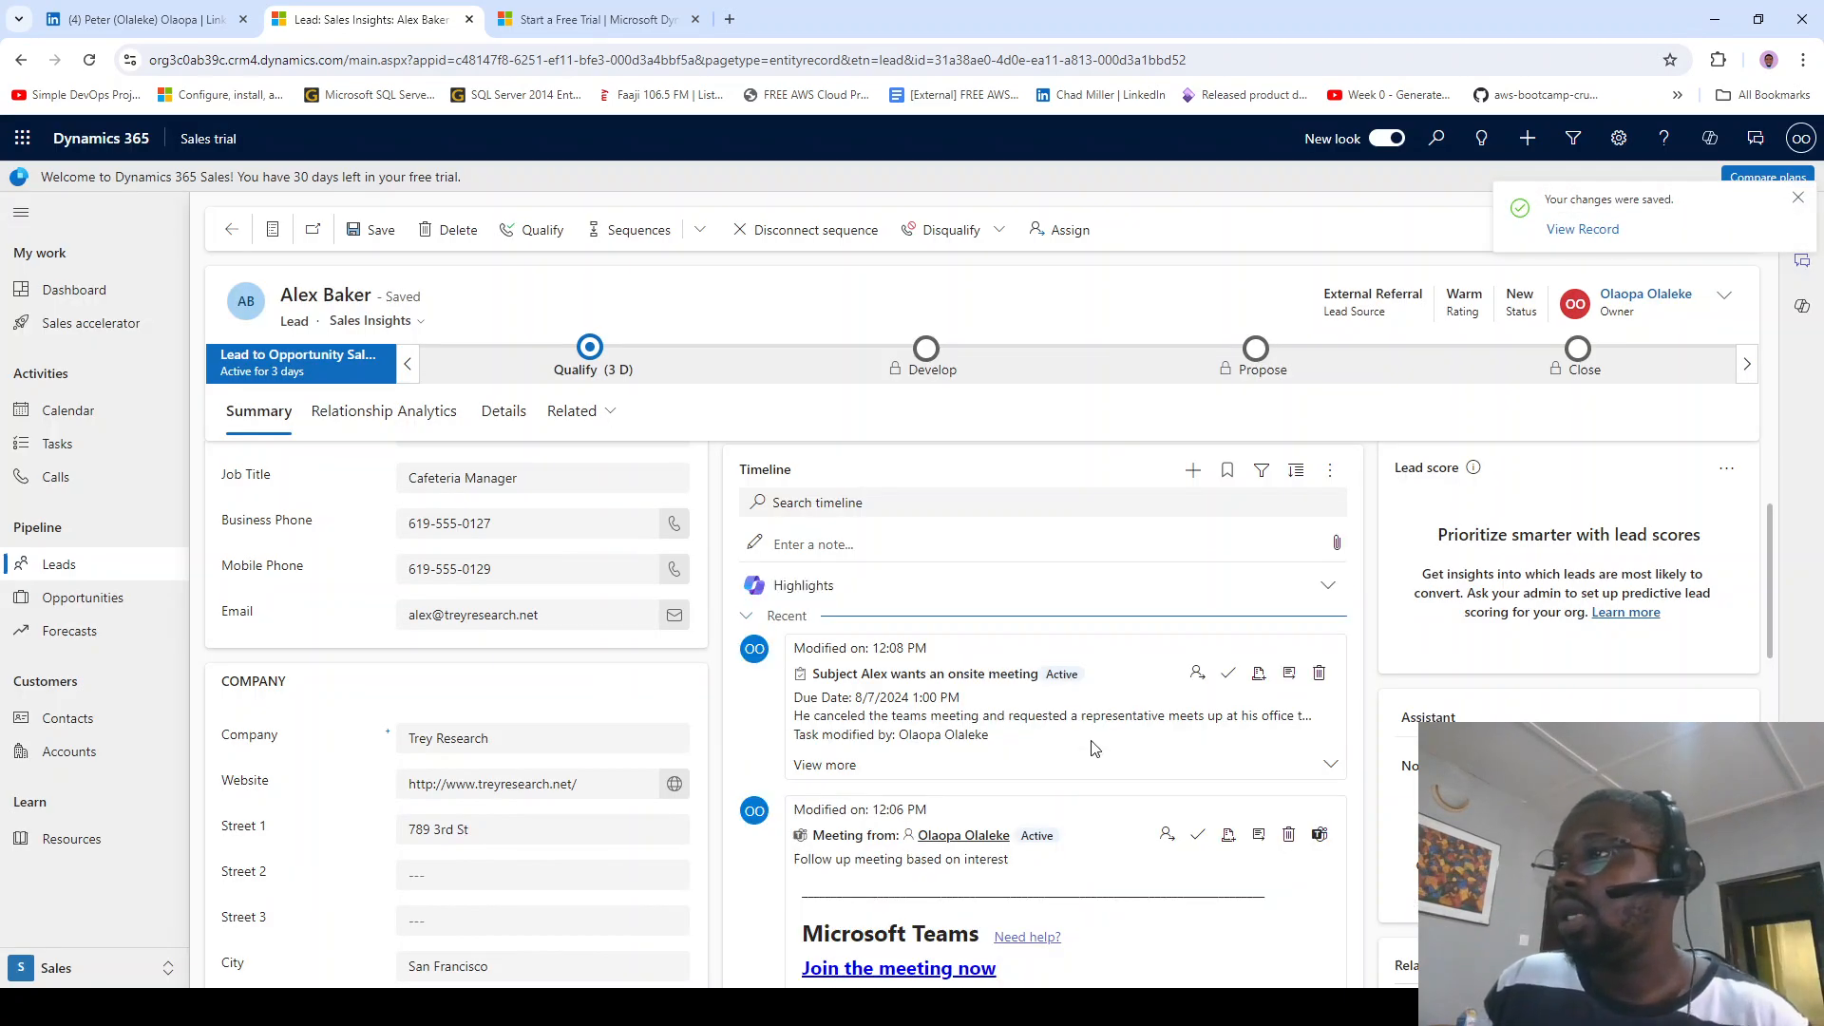
Step: Assign the onsite meeting task in the lead's timeline to the user # AppDeploymentOrchestration
scroll(1087, 739, down, 1)
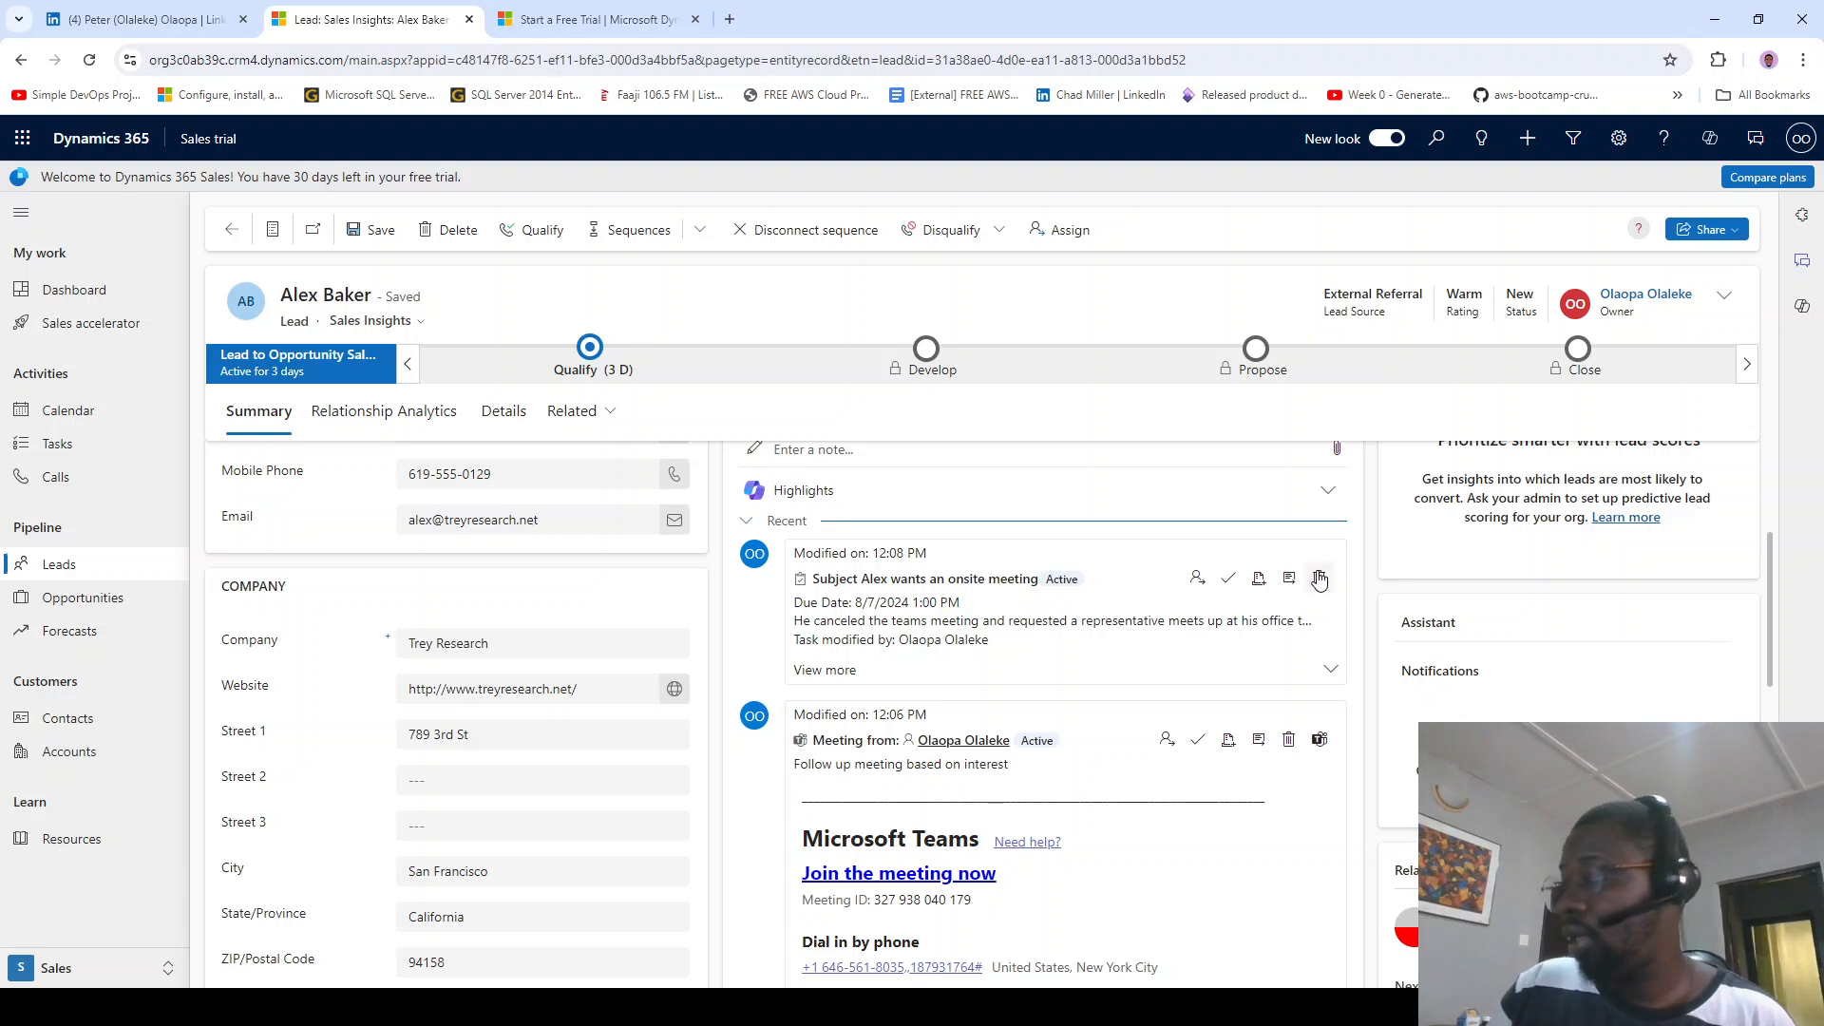
click(1198, 585)
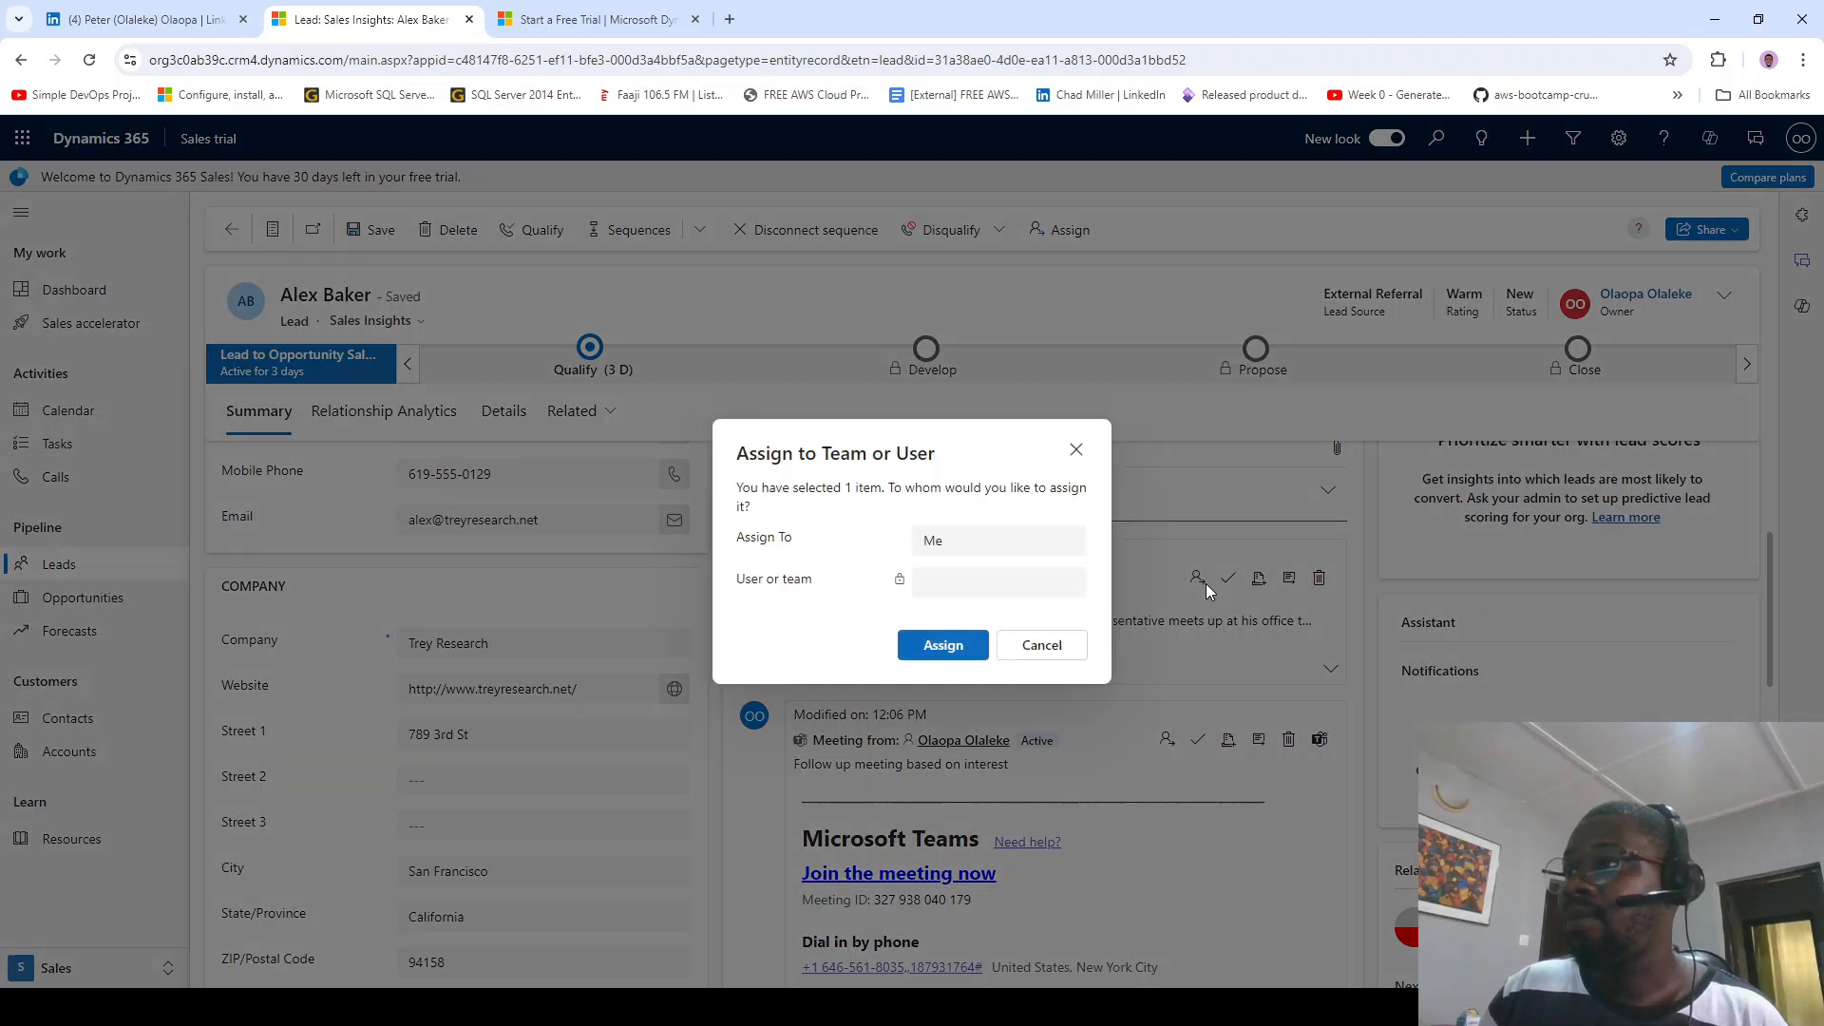
click(1048, 543)
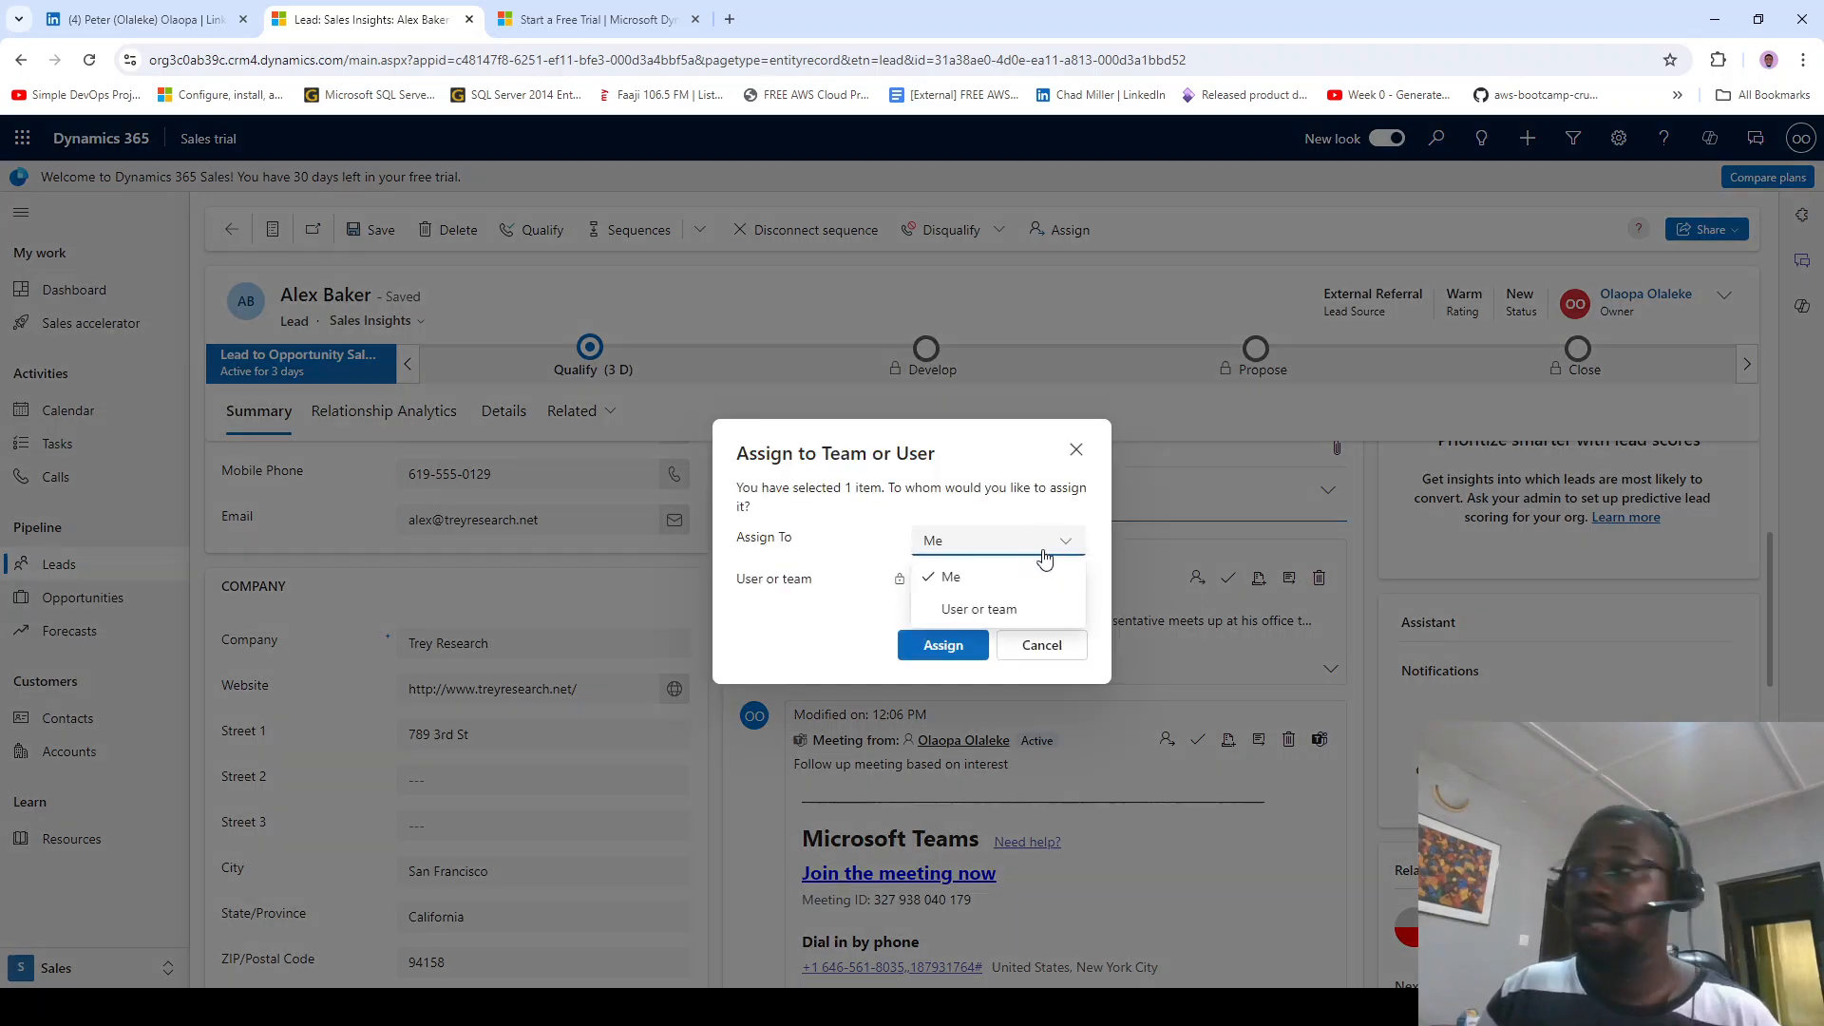
click(1013, 609)
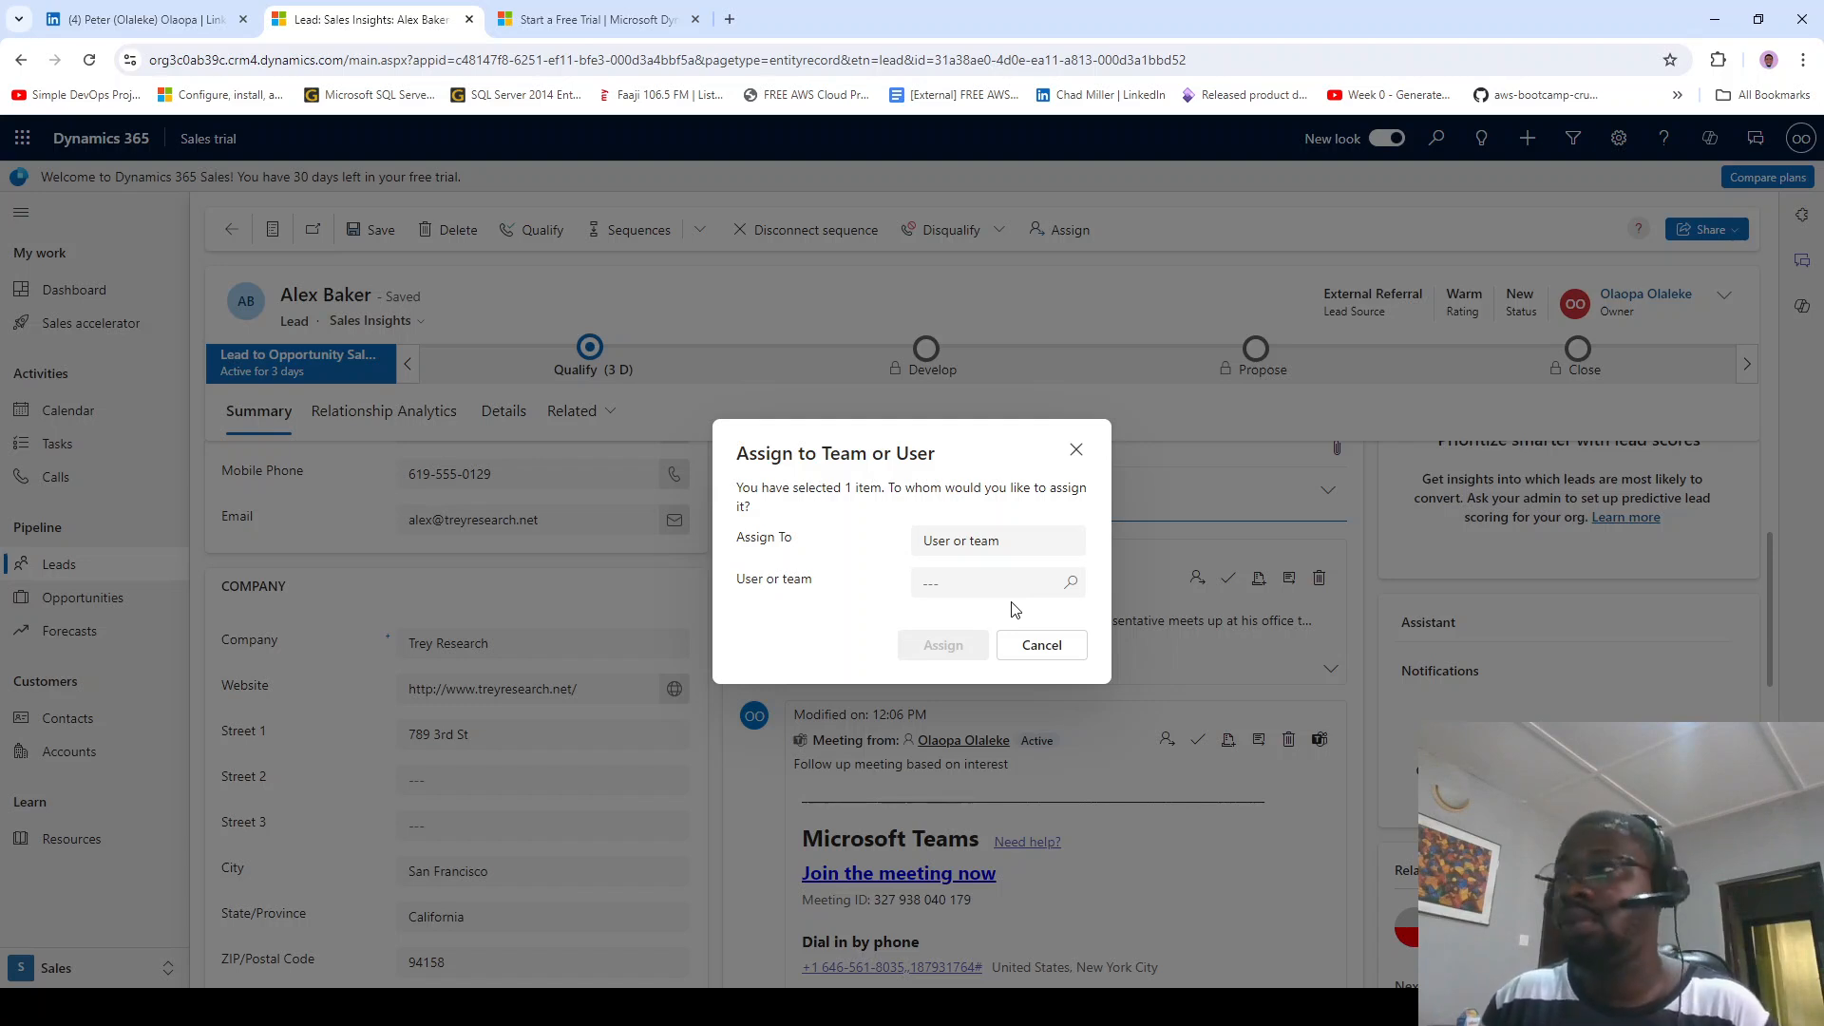
click(1073, 595)
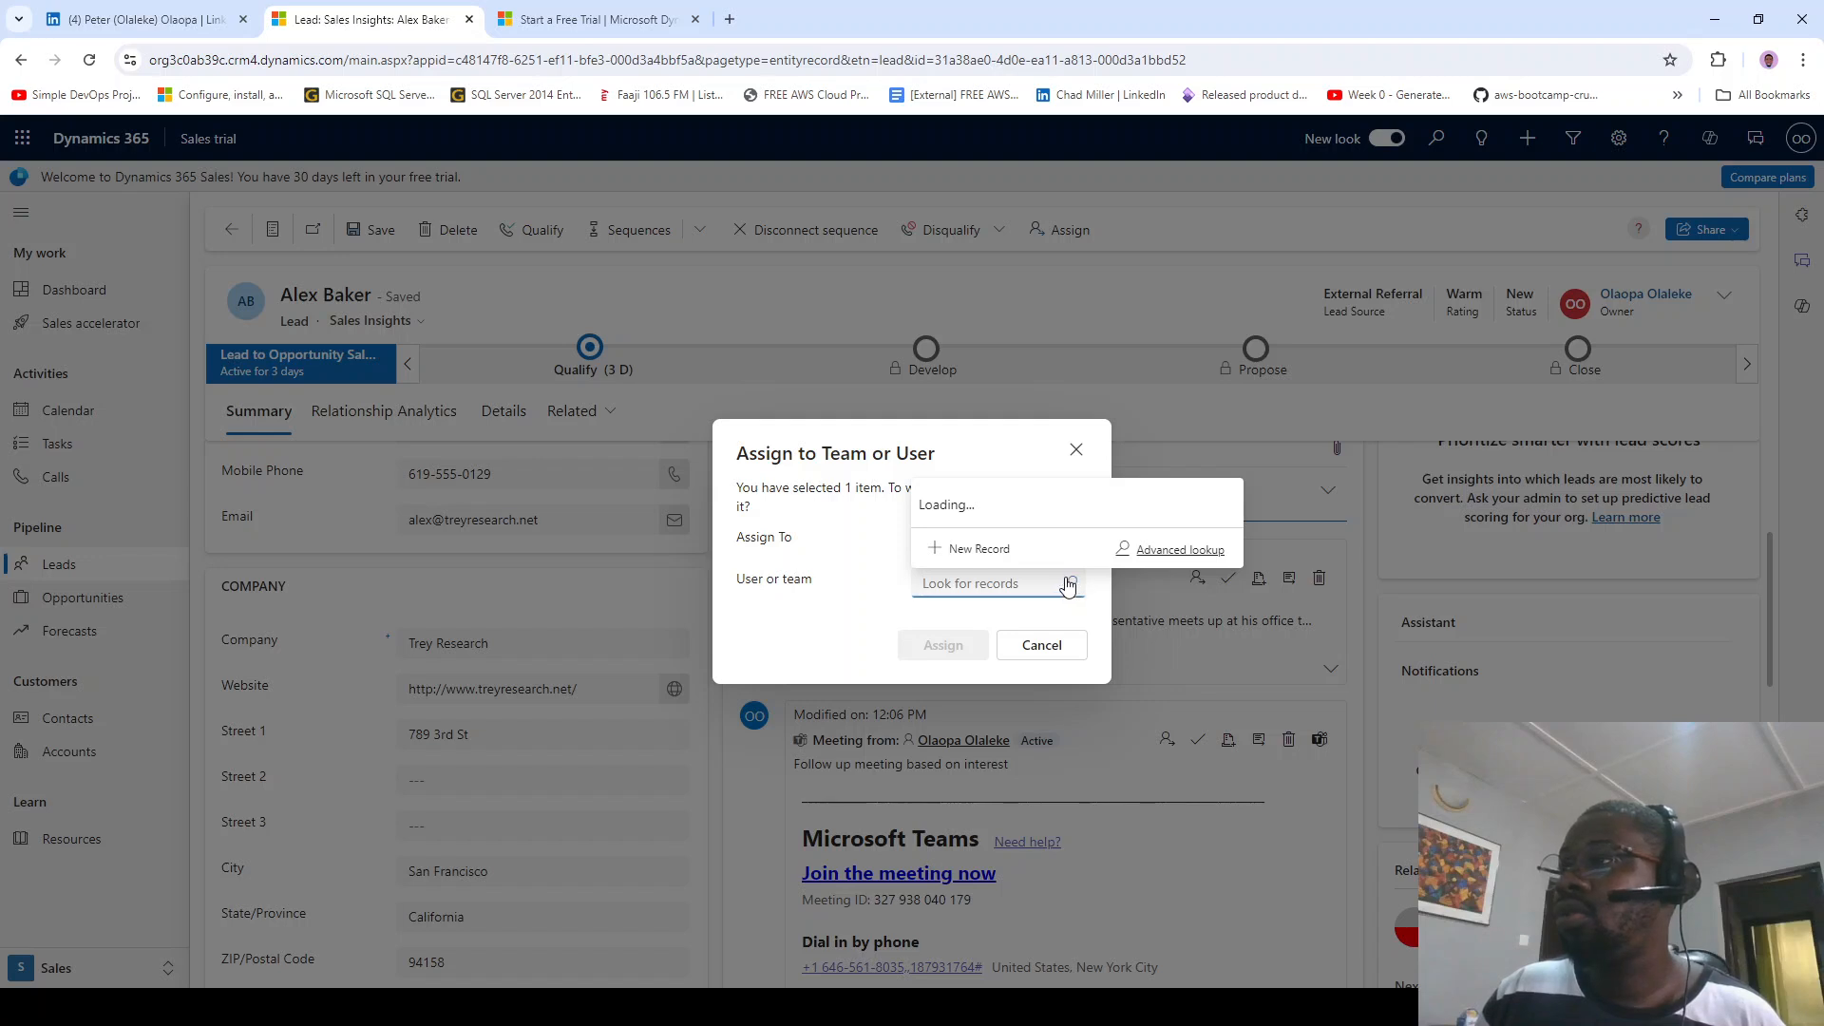
scroll(1061, 475, down, 5)
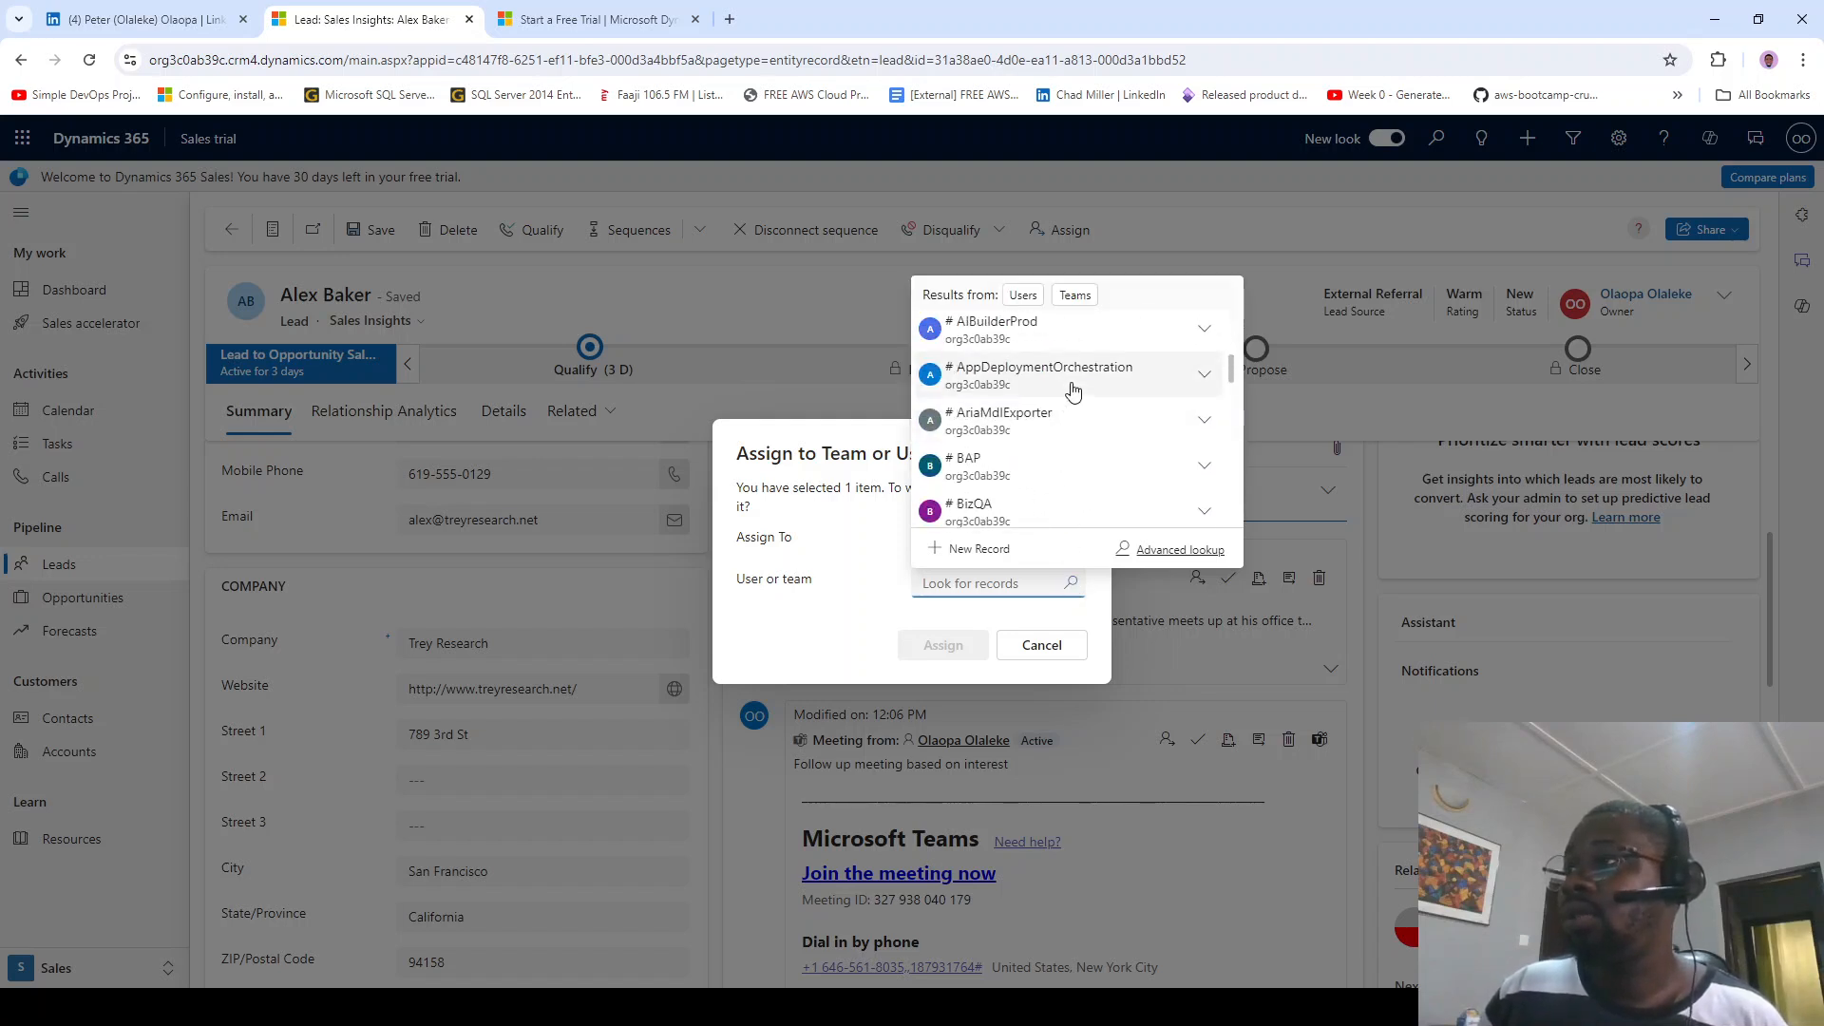
click(1071, 380)
click(972, 647)
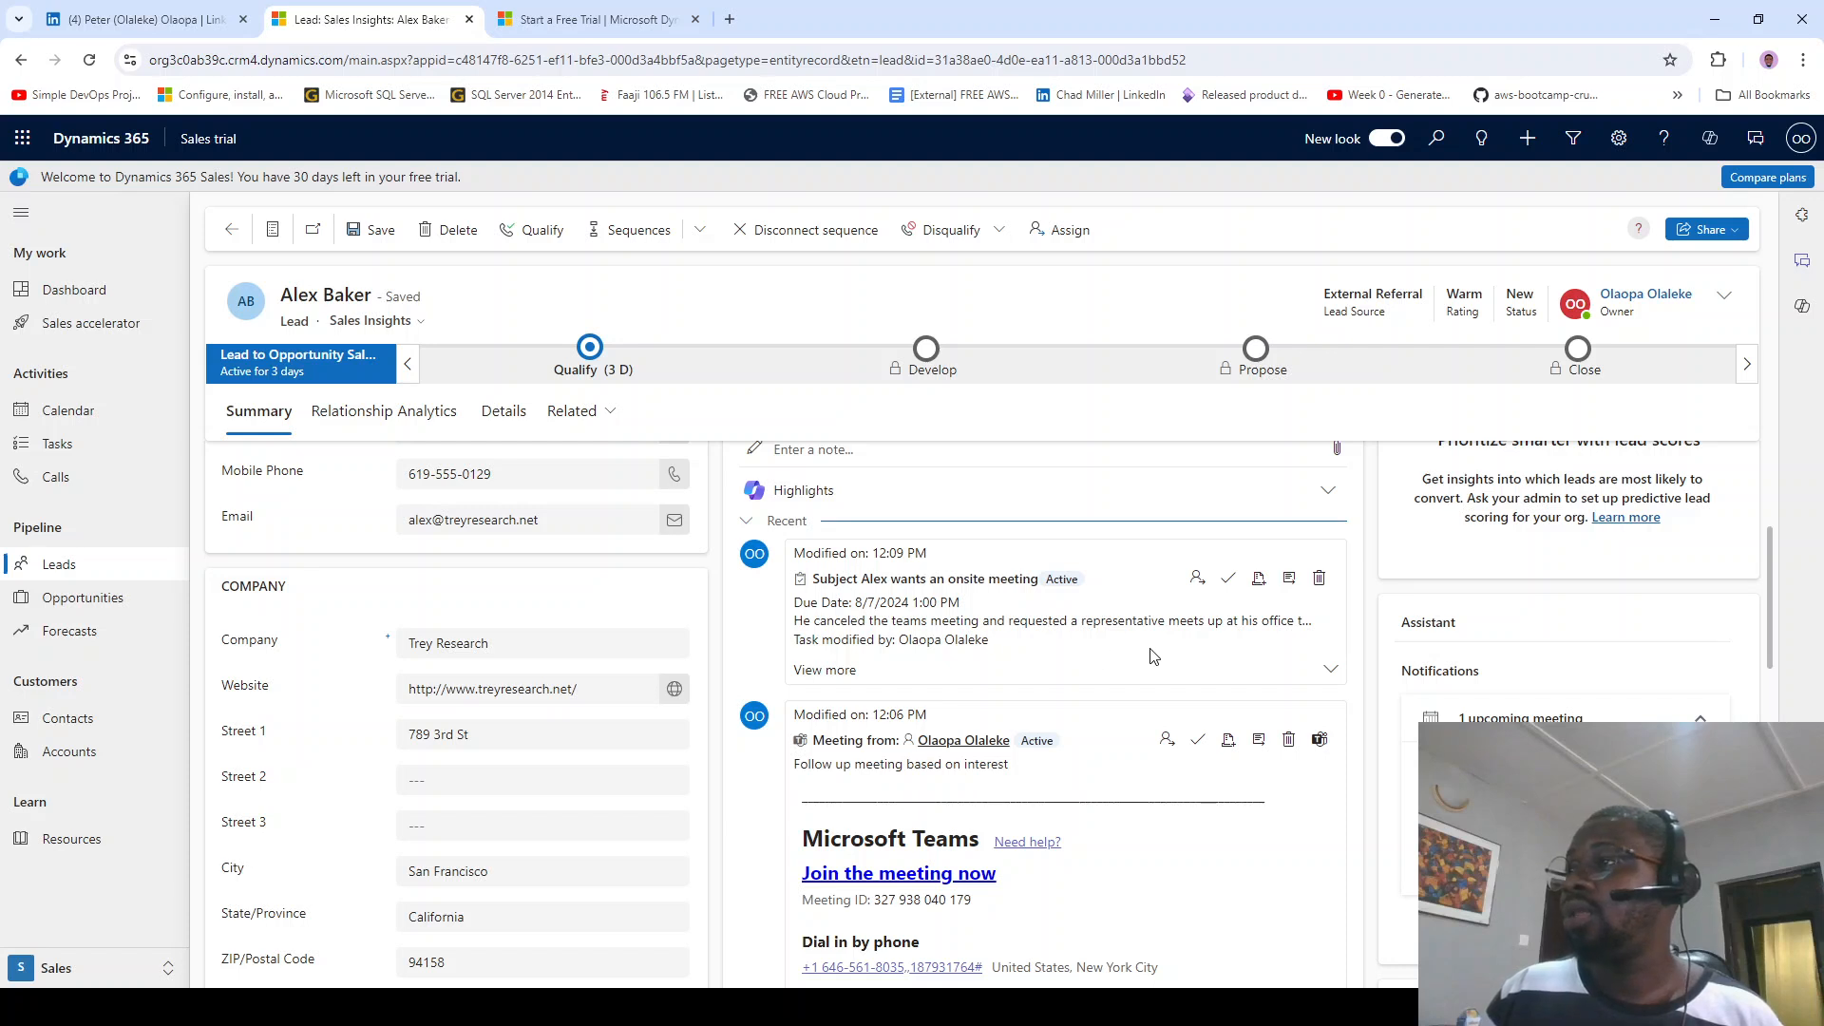
Step: Expand the onsite meeting task, open its full record to check the owner, and return to the lead
click(1112, 671)
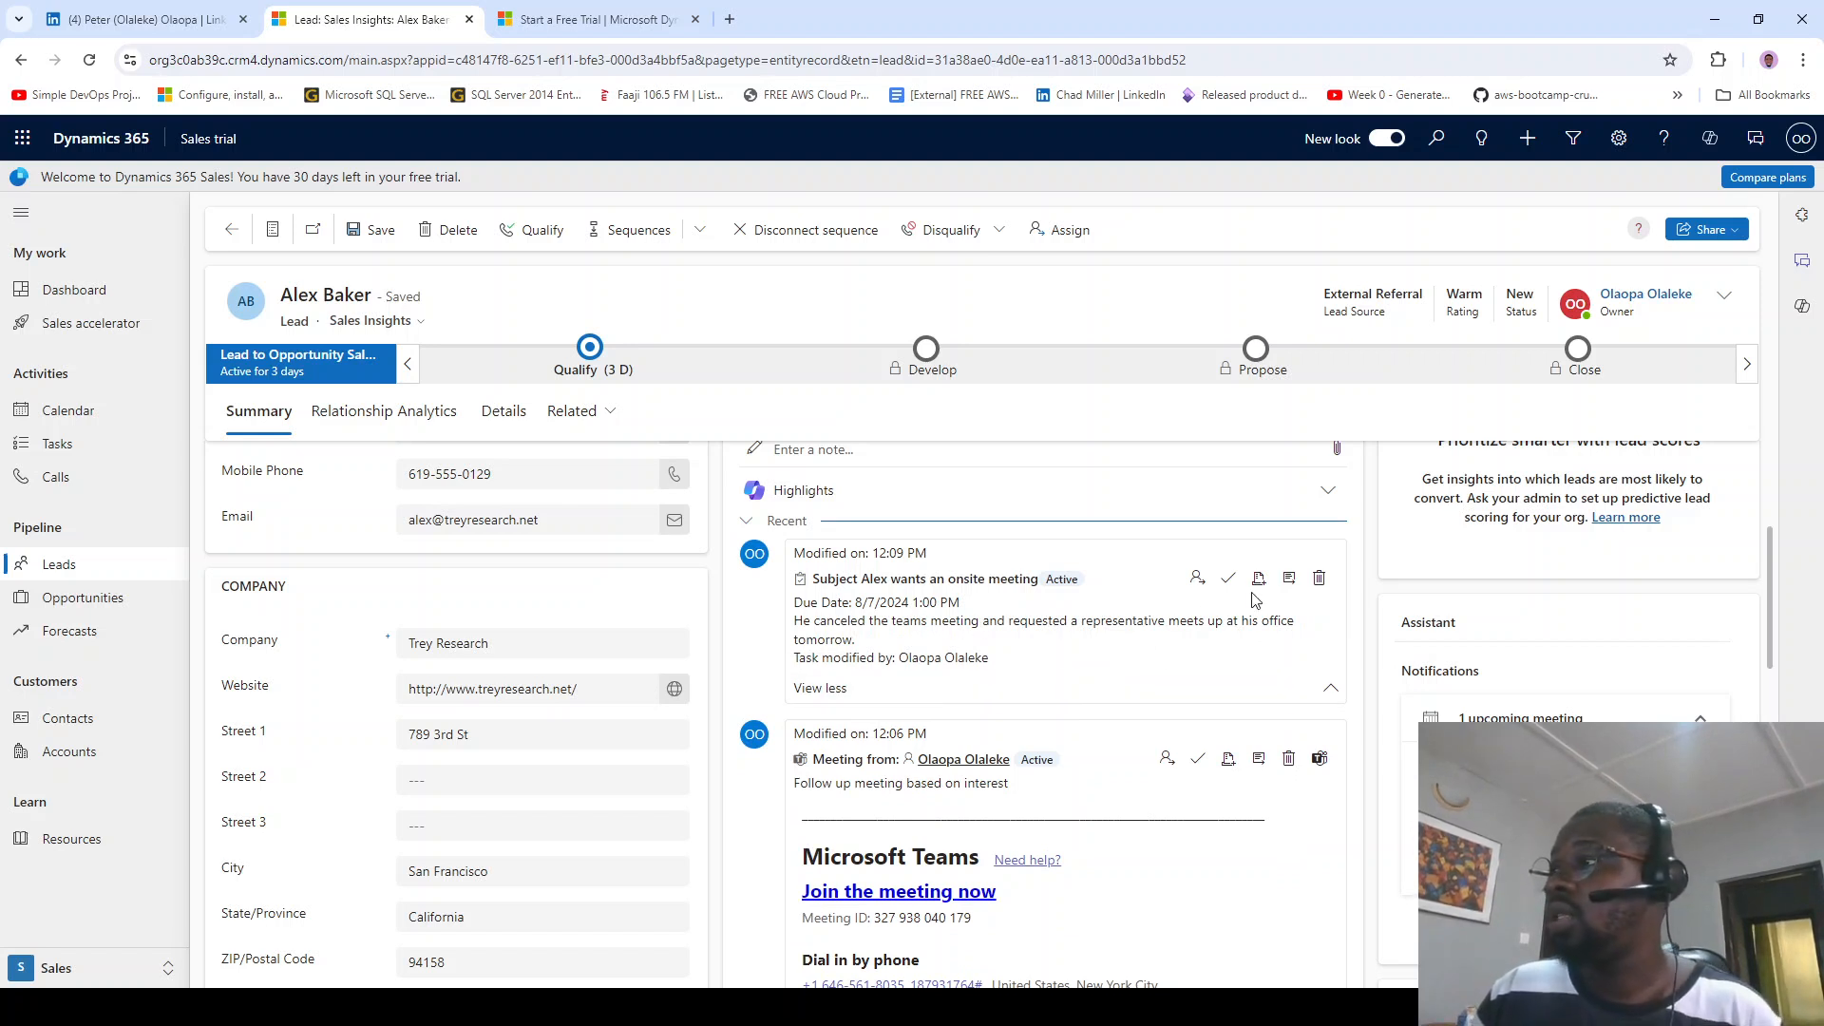
click(1288, 579)
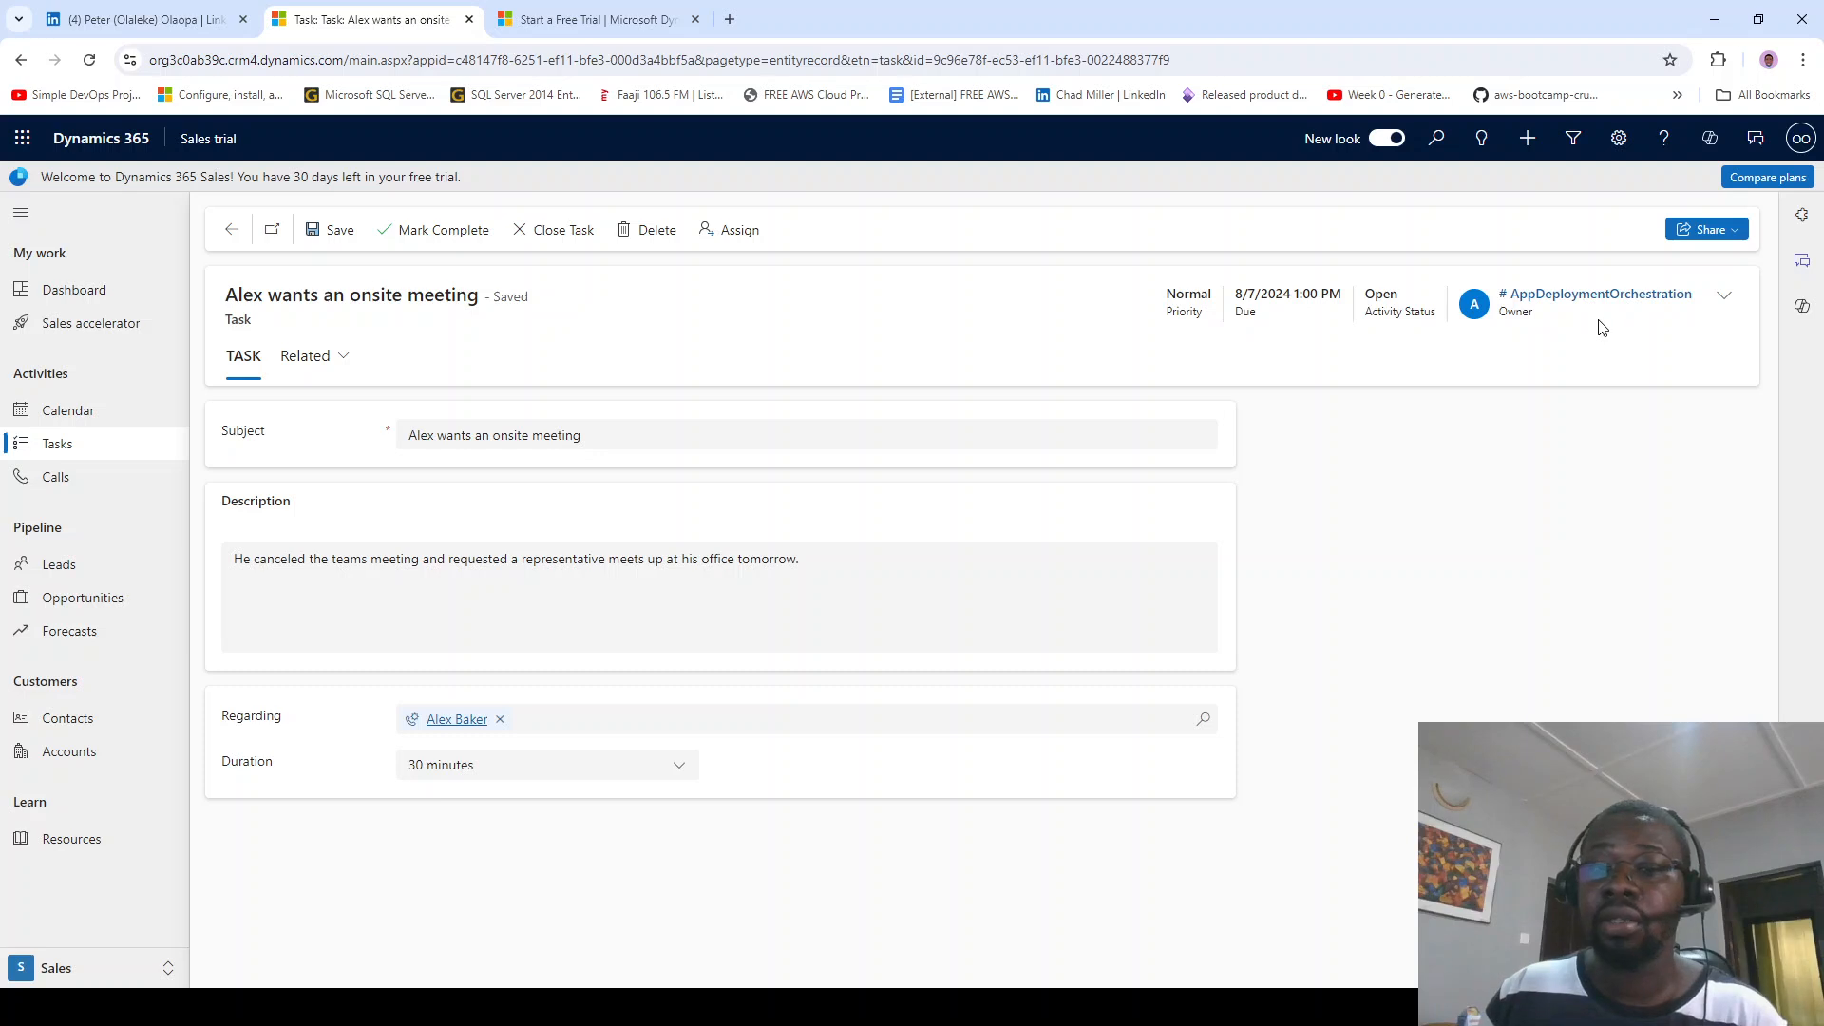
click(232, 230)
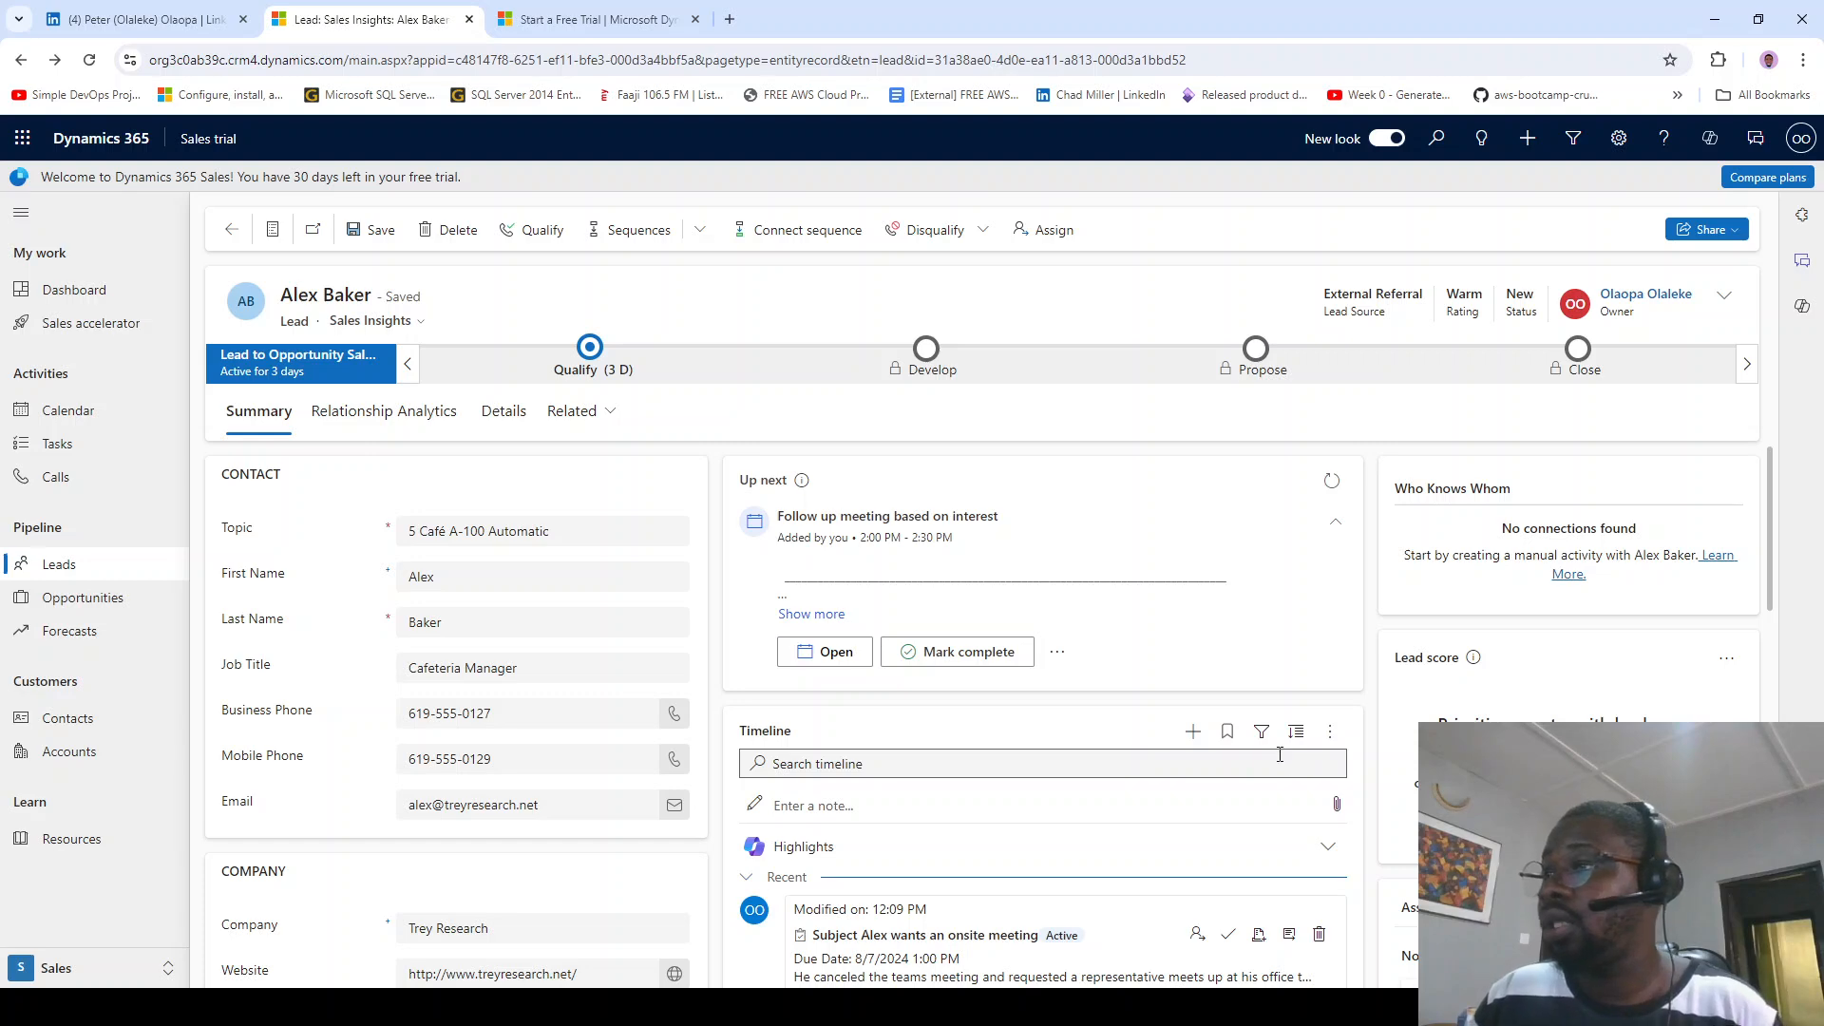
Step: Examine the lead's recent timeline activities and the full details of the follow-up meeting listed under Up next
scroll(1274, 771, down, 1)
scroll(1270, 765, down, 1)
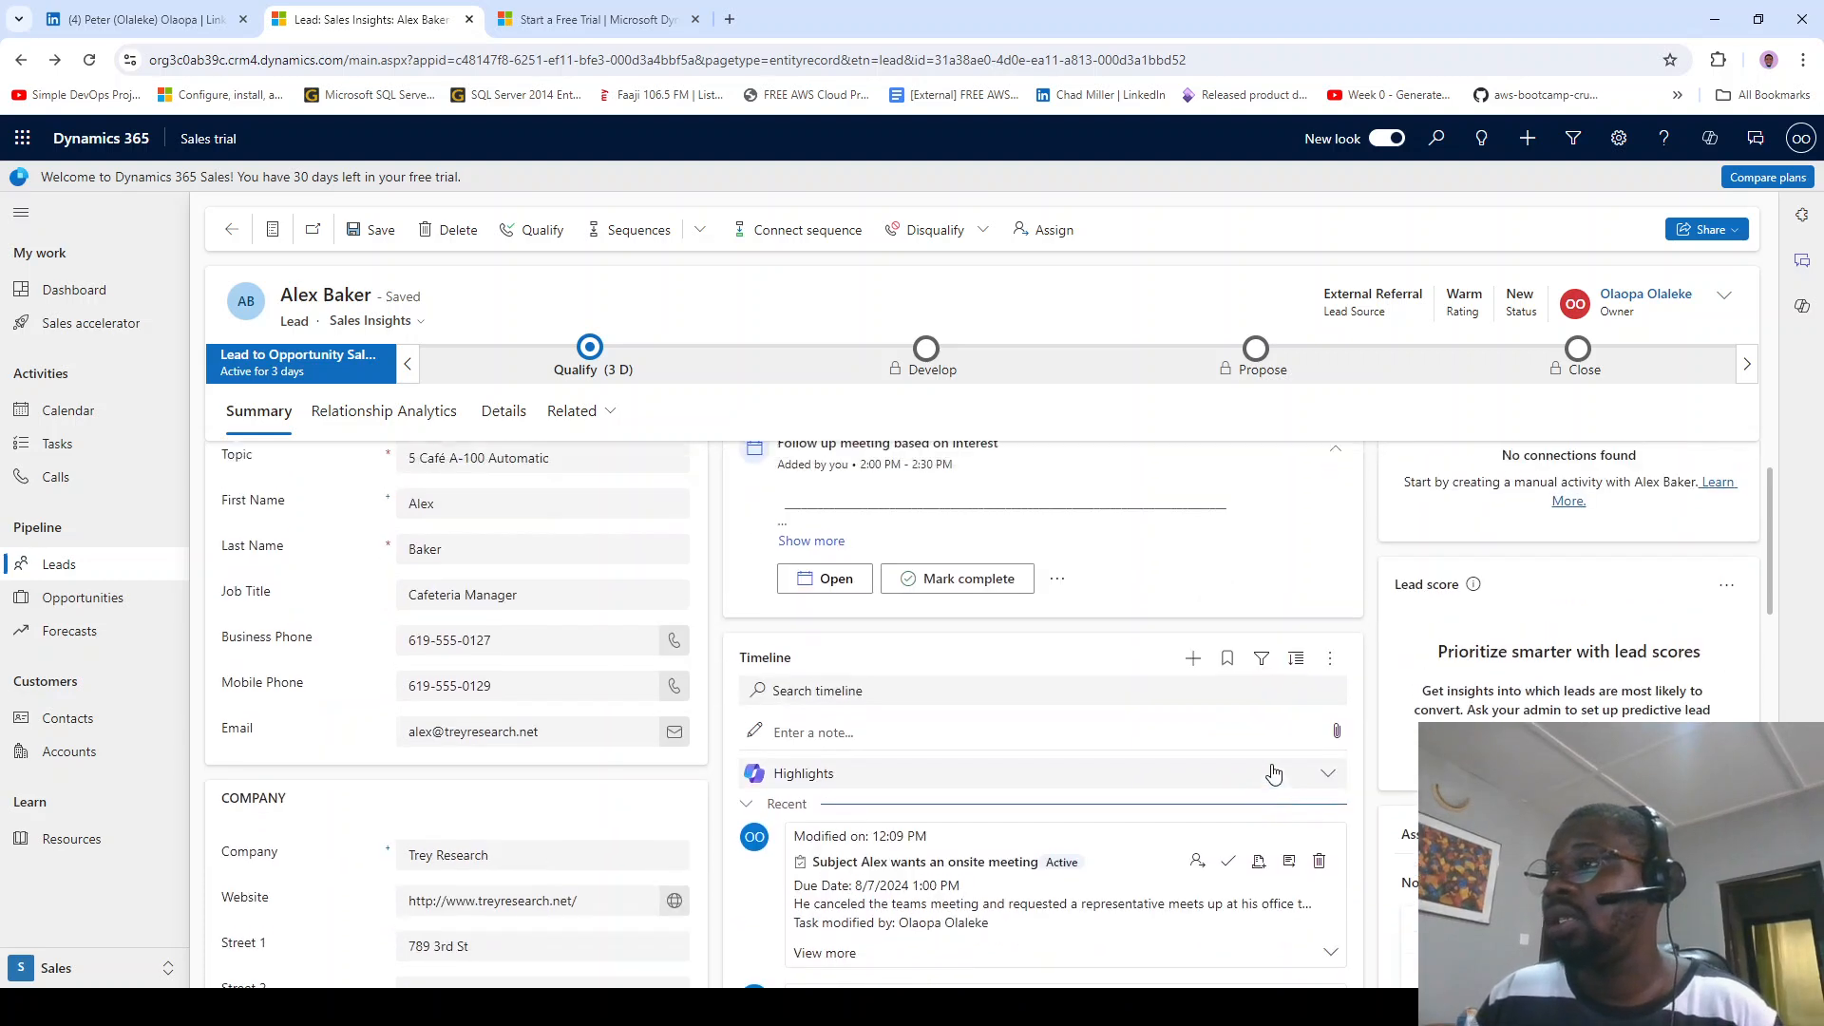
scroll(1091, 761, up, 1)
scroll(883, 779, down, 1)
scroll(874, 791, down, 4)
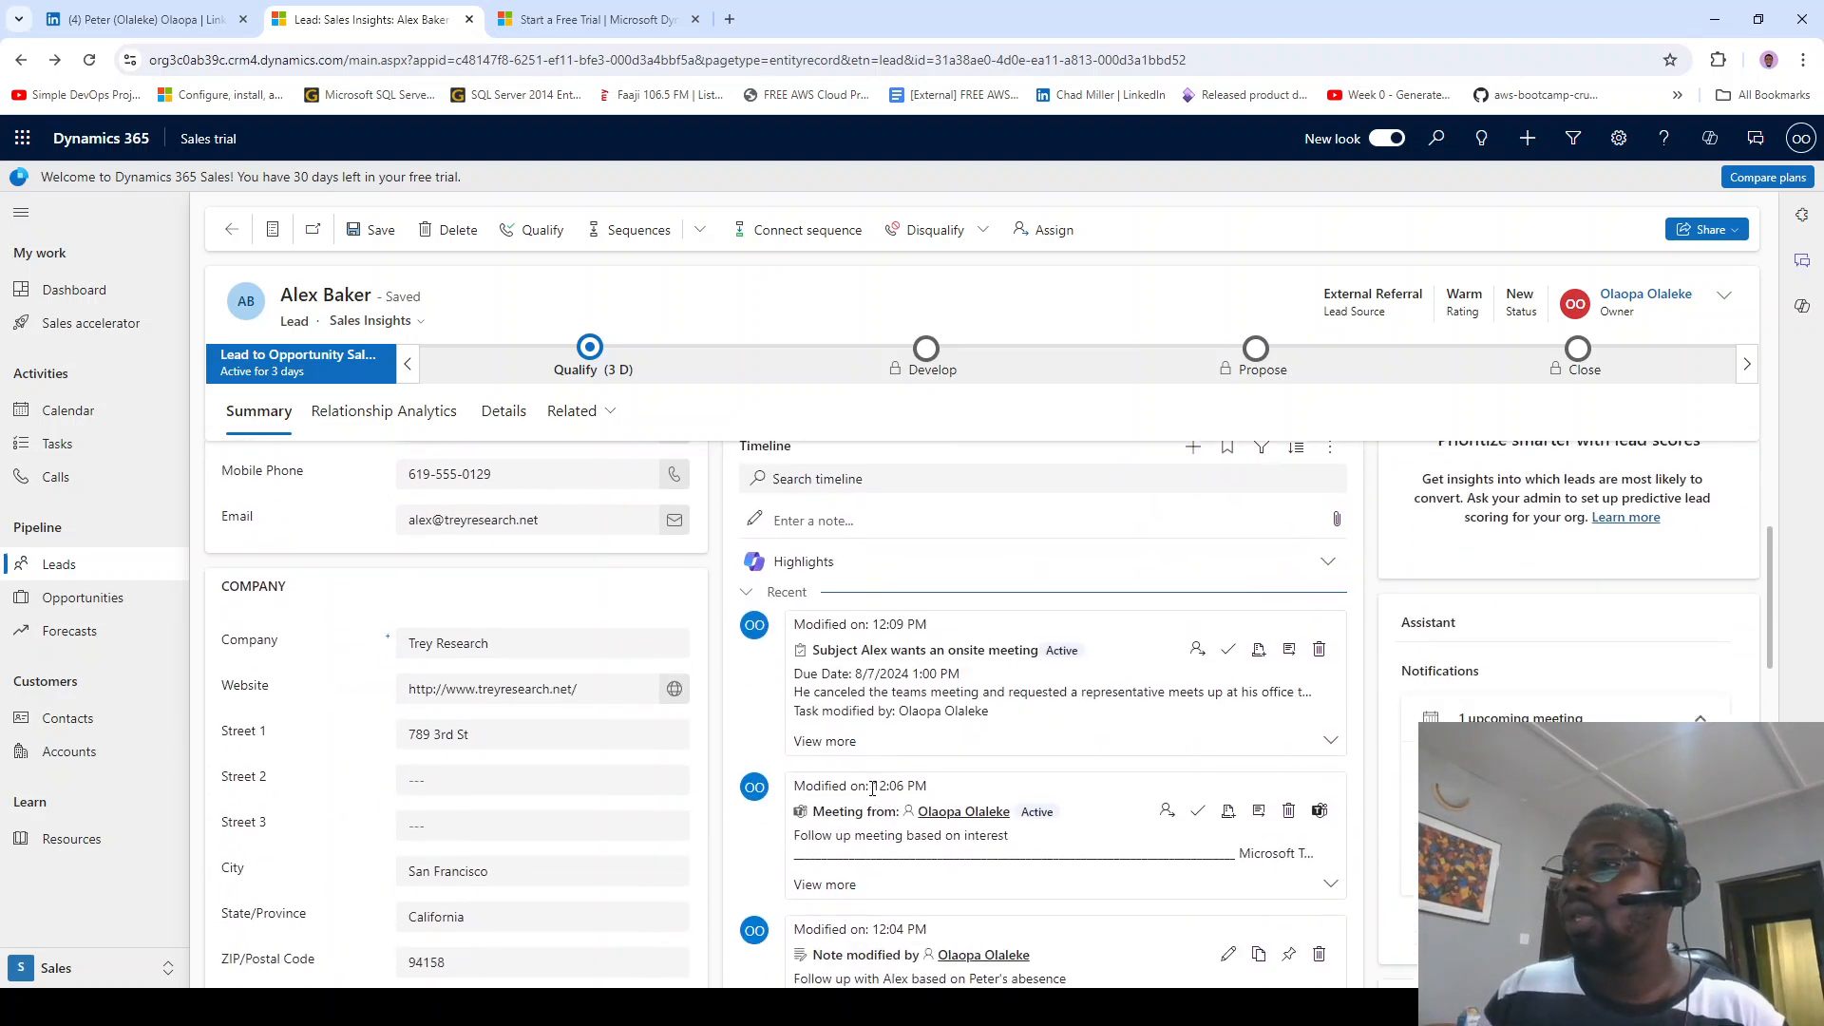
scroll(874, 785, up, 5)
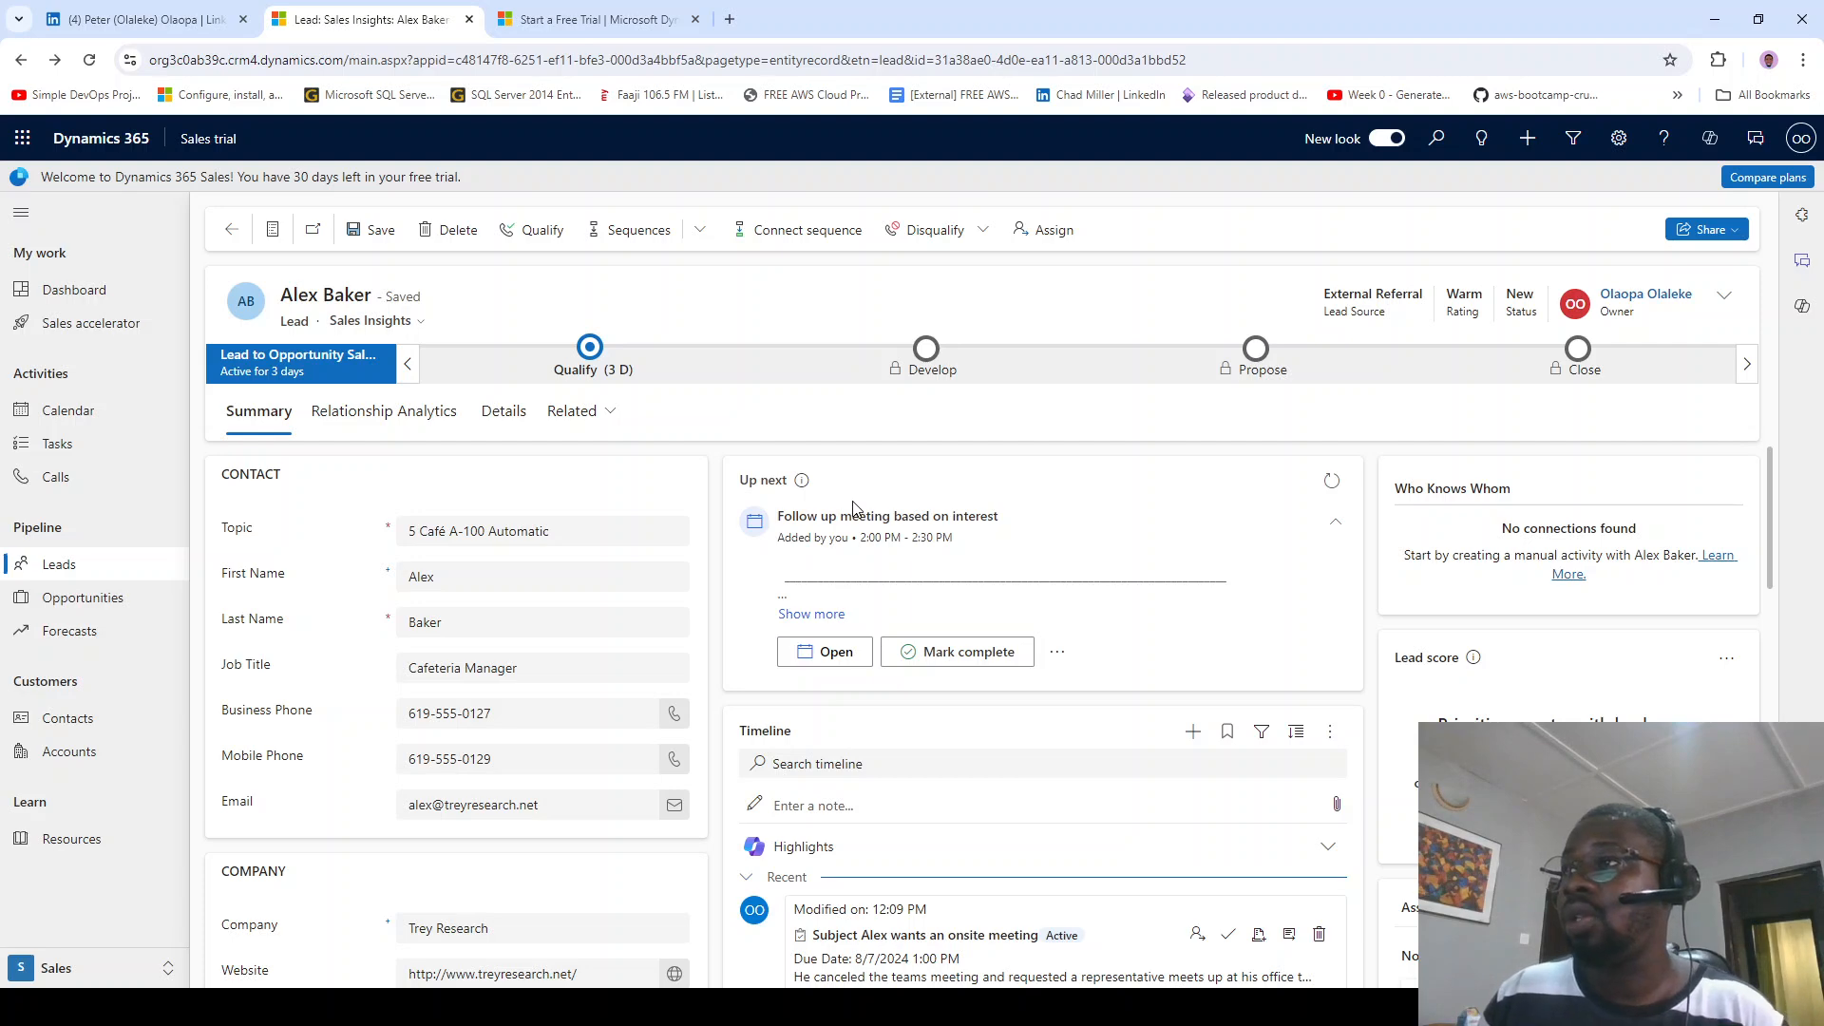
click(811, 615)
scroll(817, 618, down, 2)
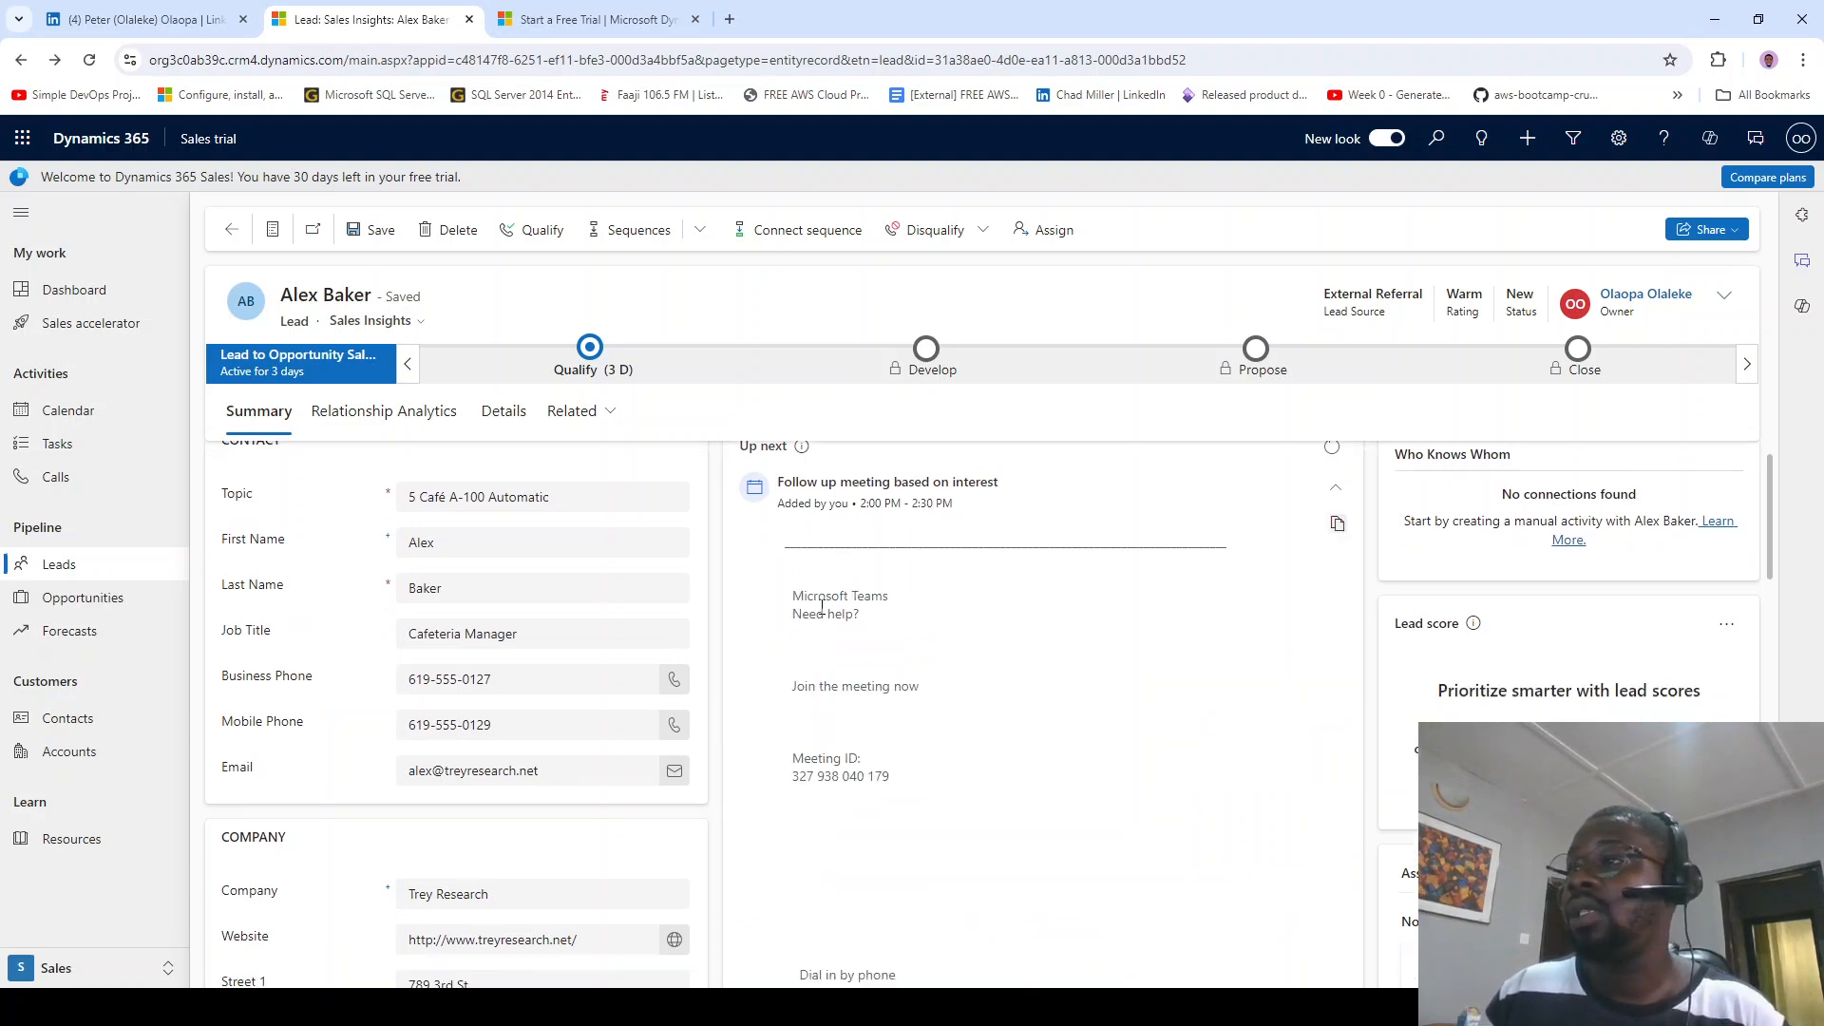
scroll(902, 608, down, 10)
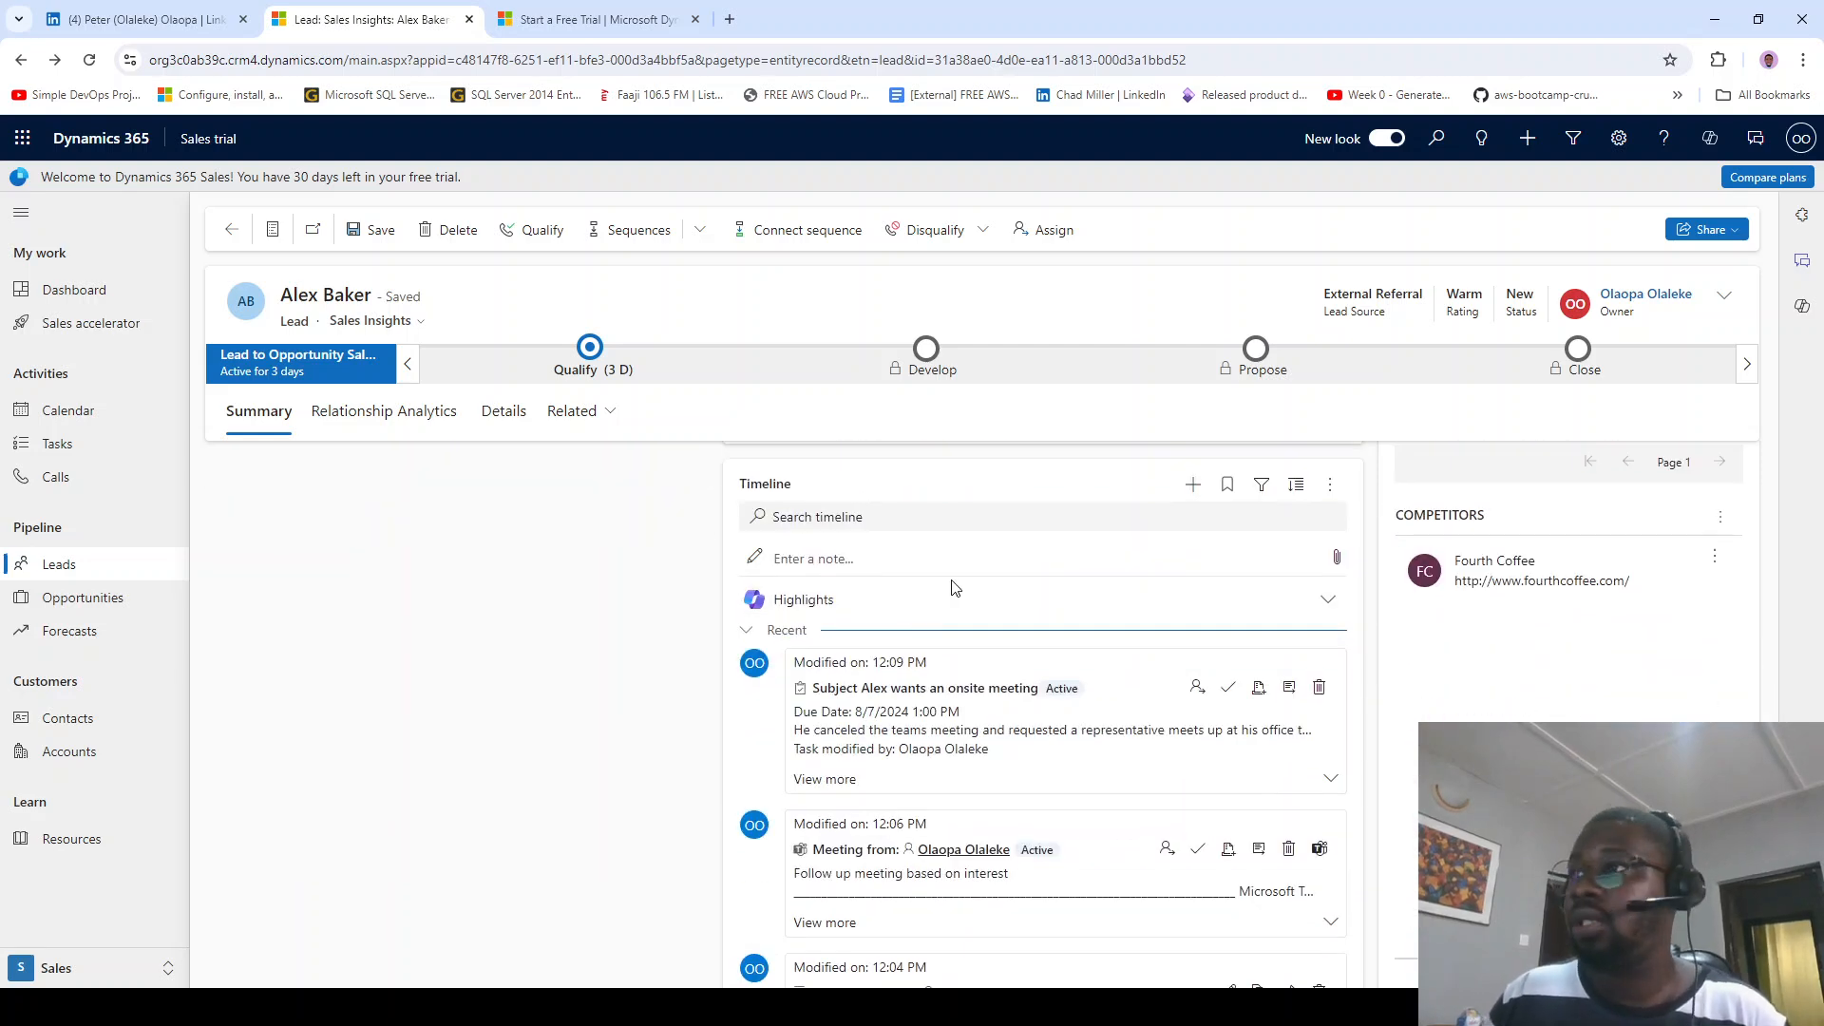
scroll(940, 608, up, 6)
scroll(950, 589, up, 6)
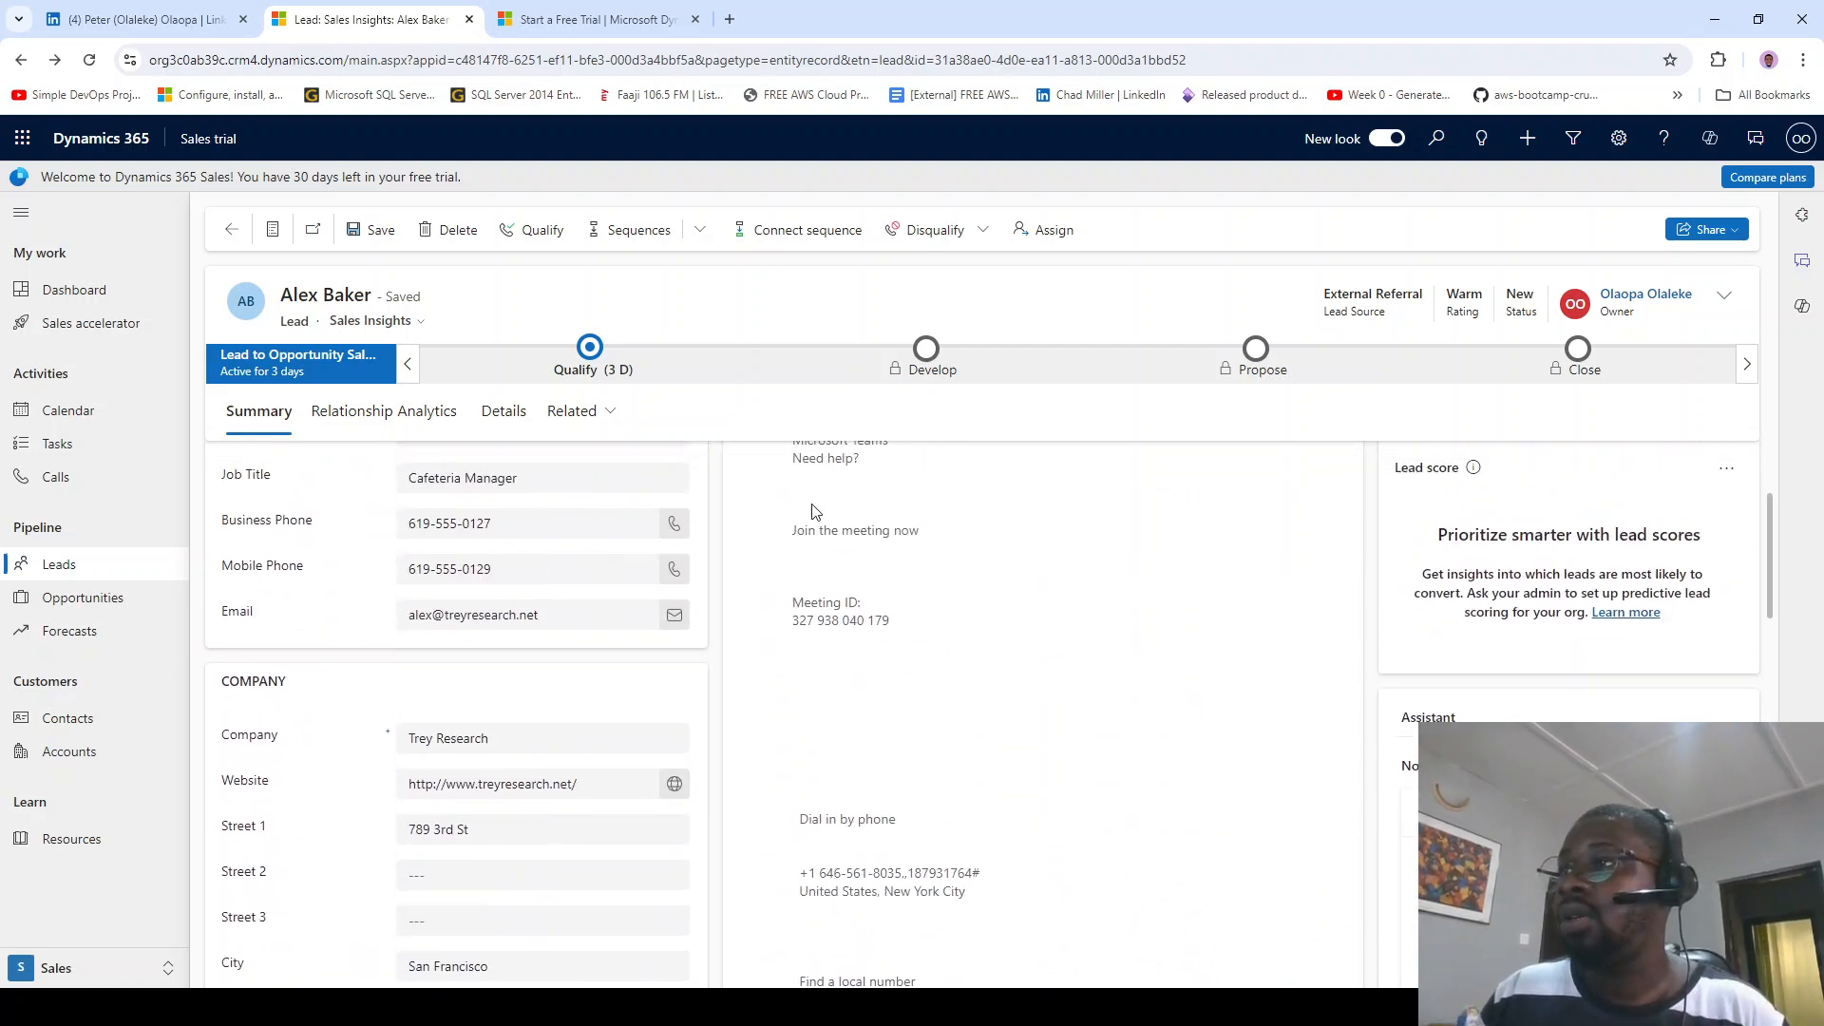
scroll(818, 518, down, 4)
scroll(818, 518, down, 5)
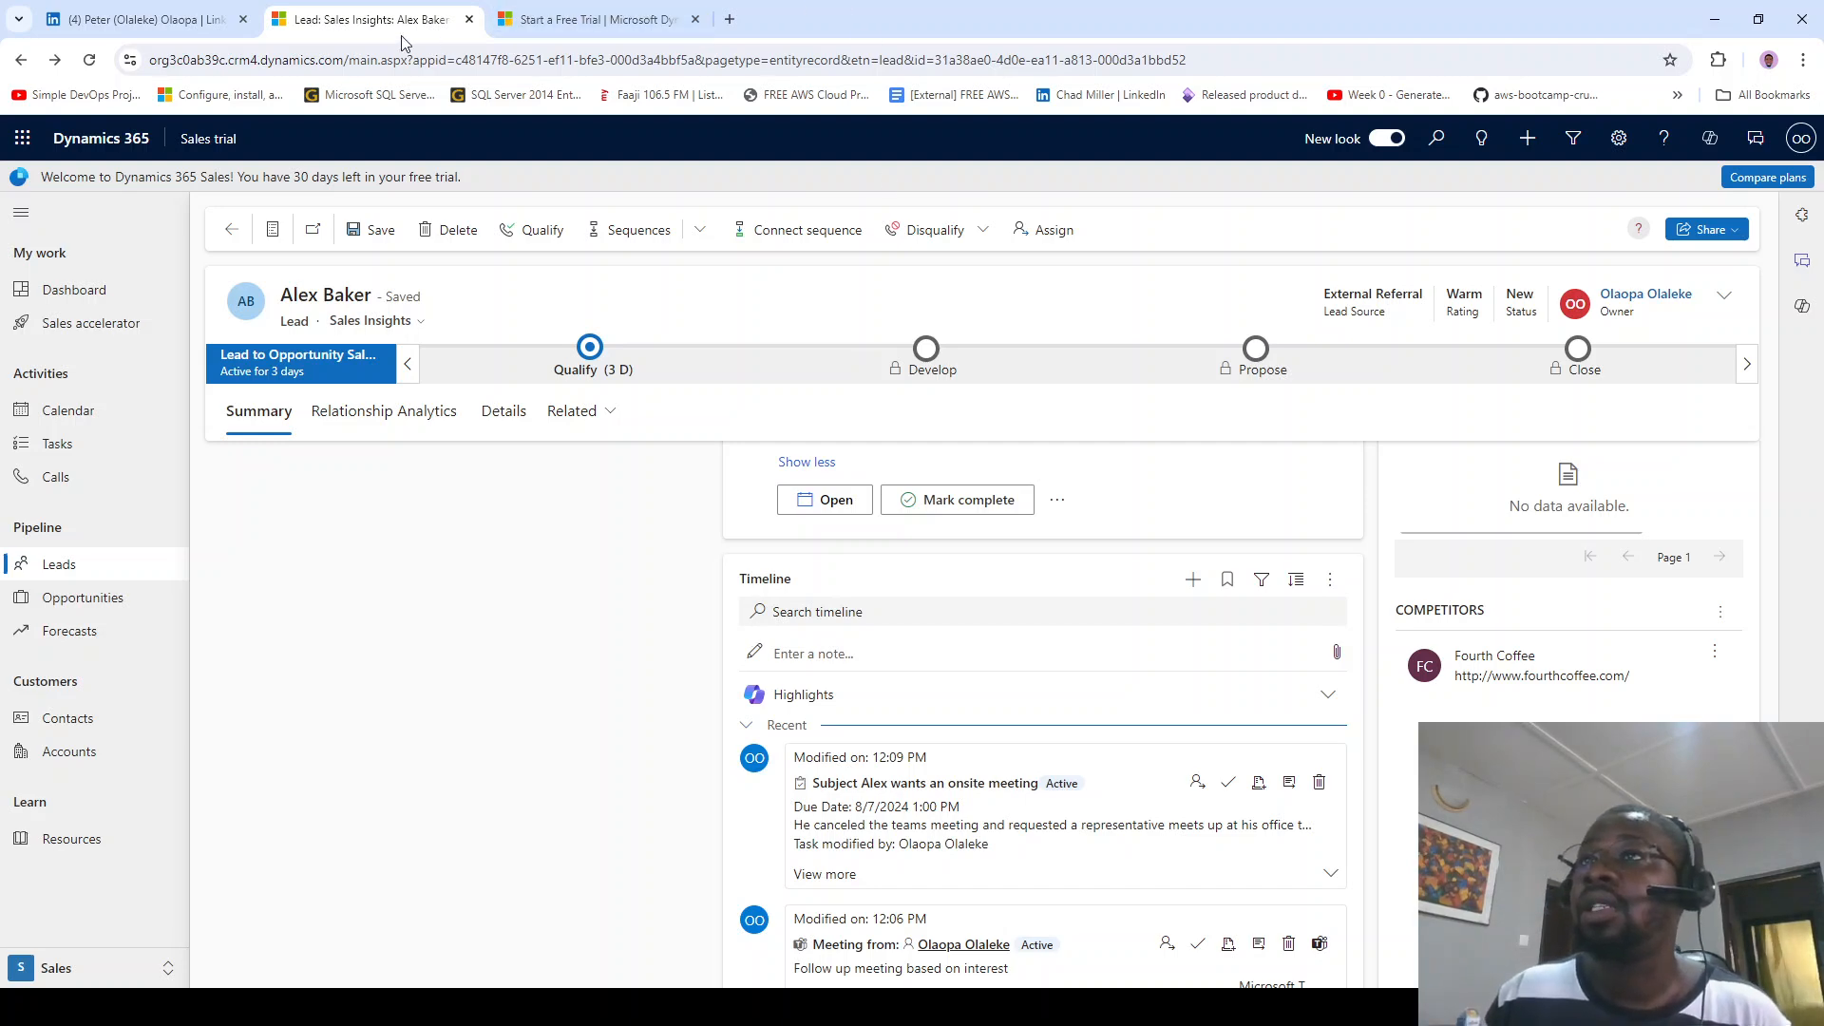
Step: Switch to the LinkedIn profile page that is already open in the browser
click(145, 28)
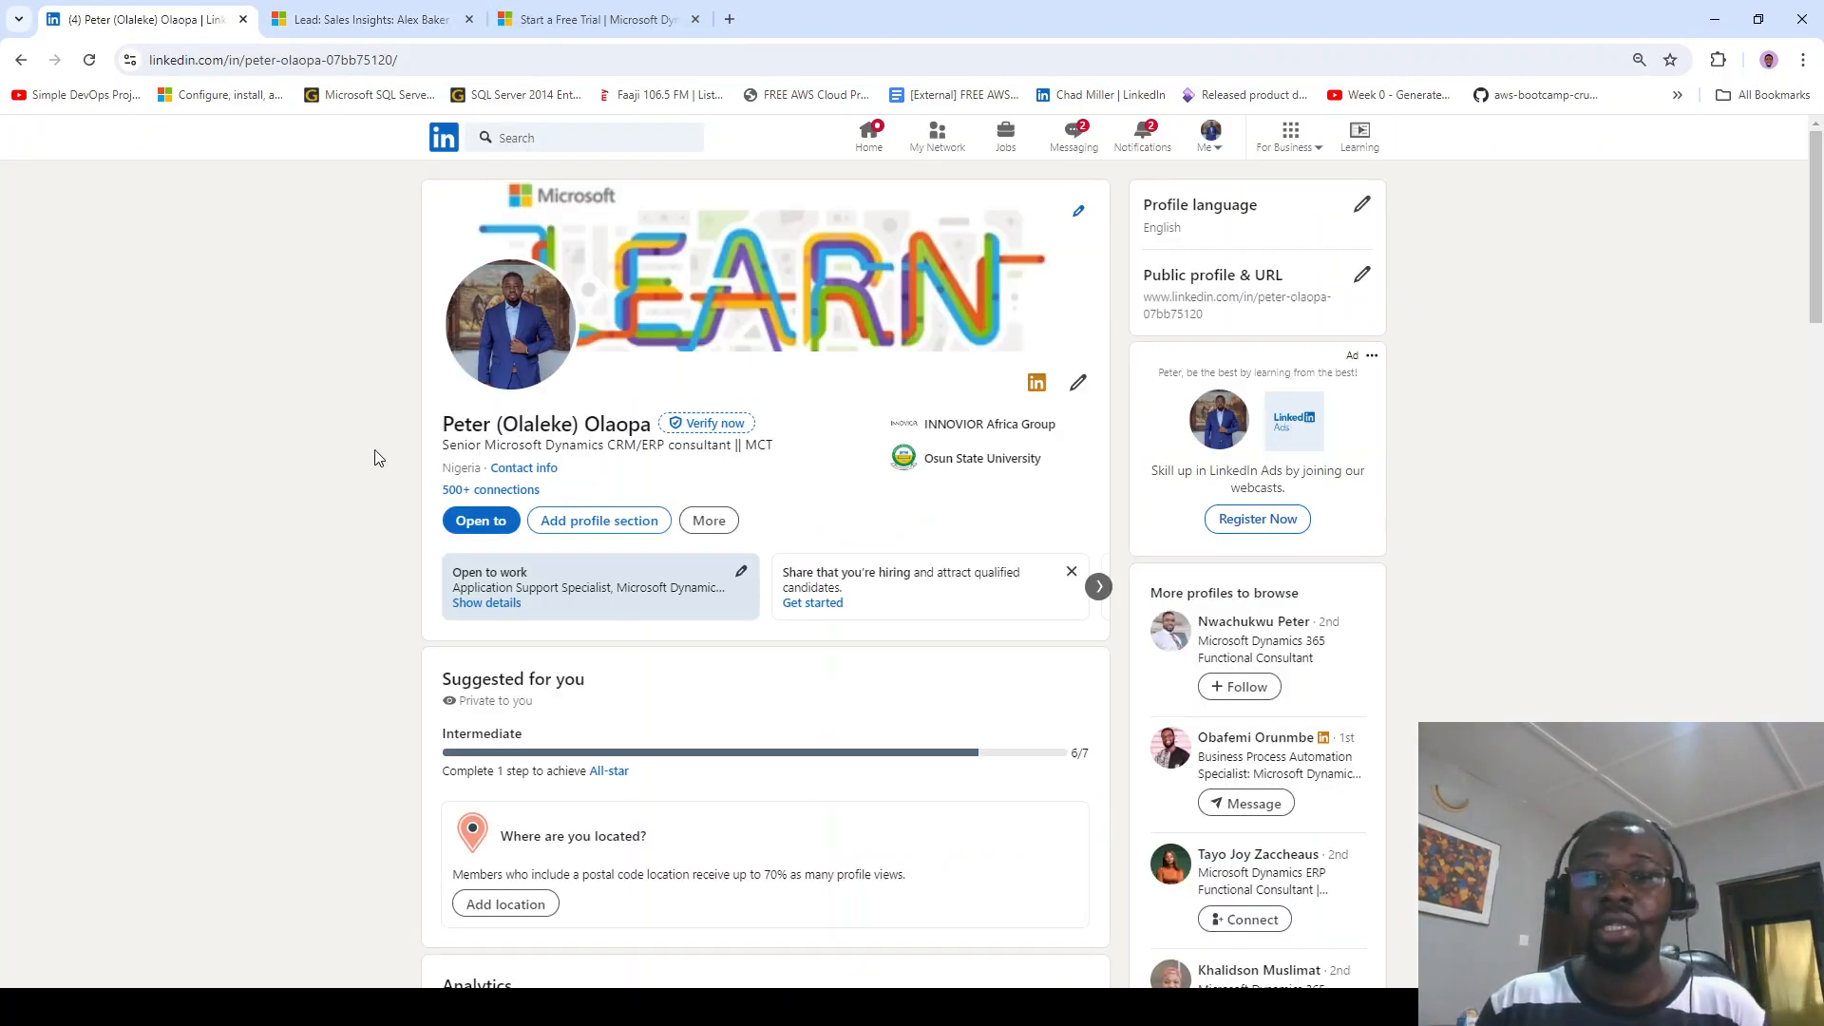